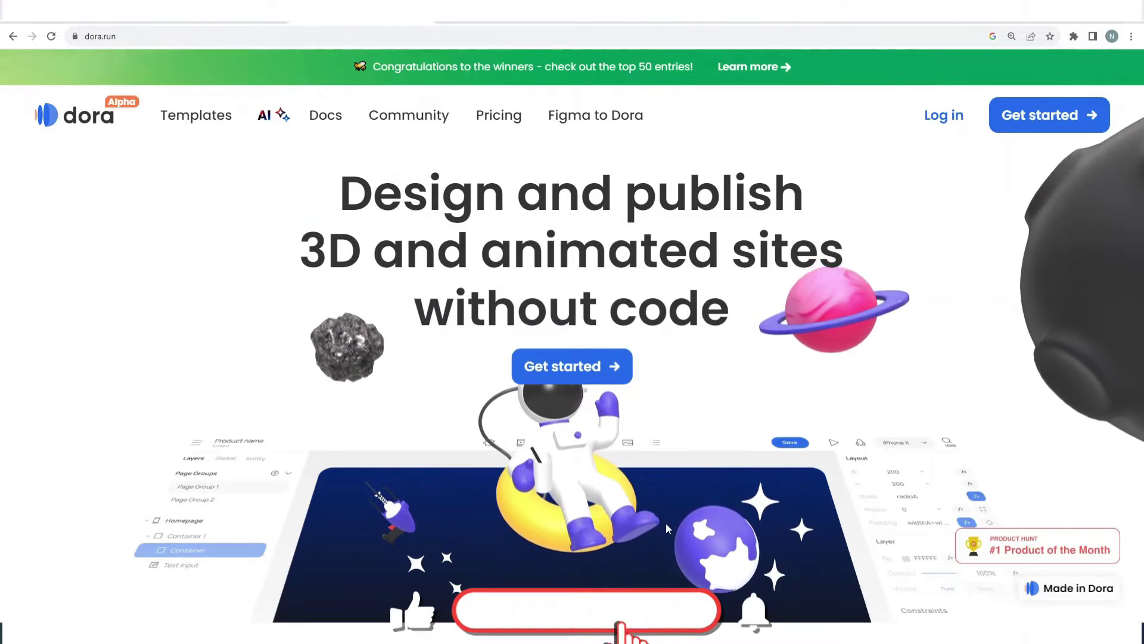
# Look over the Dora homepage's hero animation and its 3D web design section.
pyautogui.scroll(-3, 691, 330)
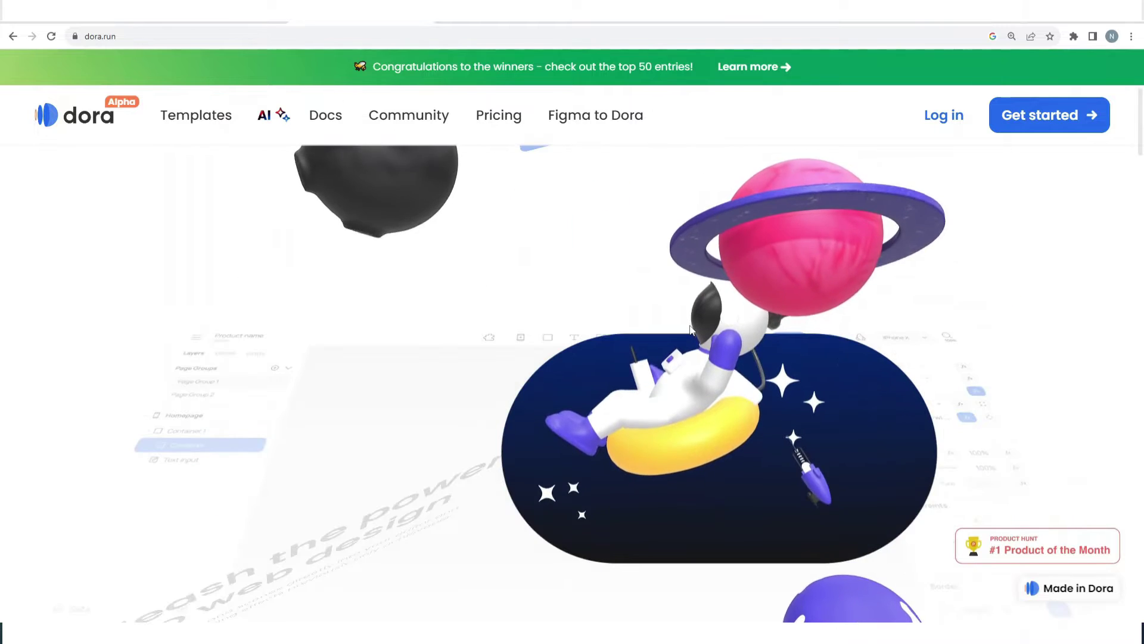
pyautogui.scroll(3, 690, 330)
pyautogui.scroll(-5, 690, 330)
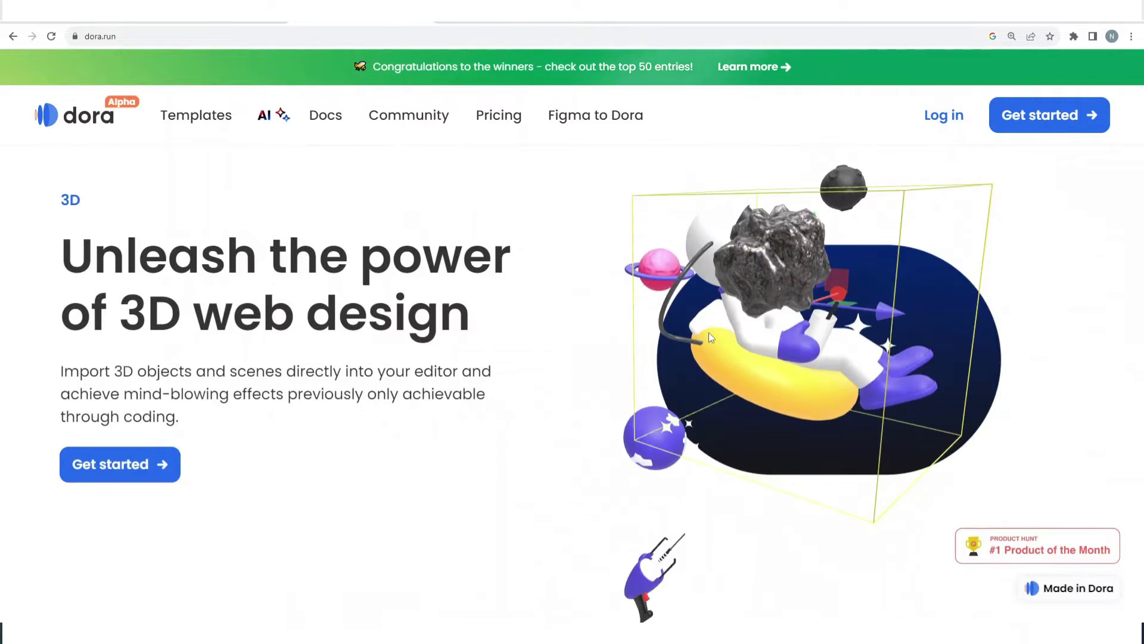
pyautogui.scroll(-5, 709, 331)
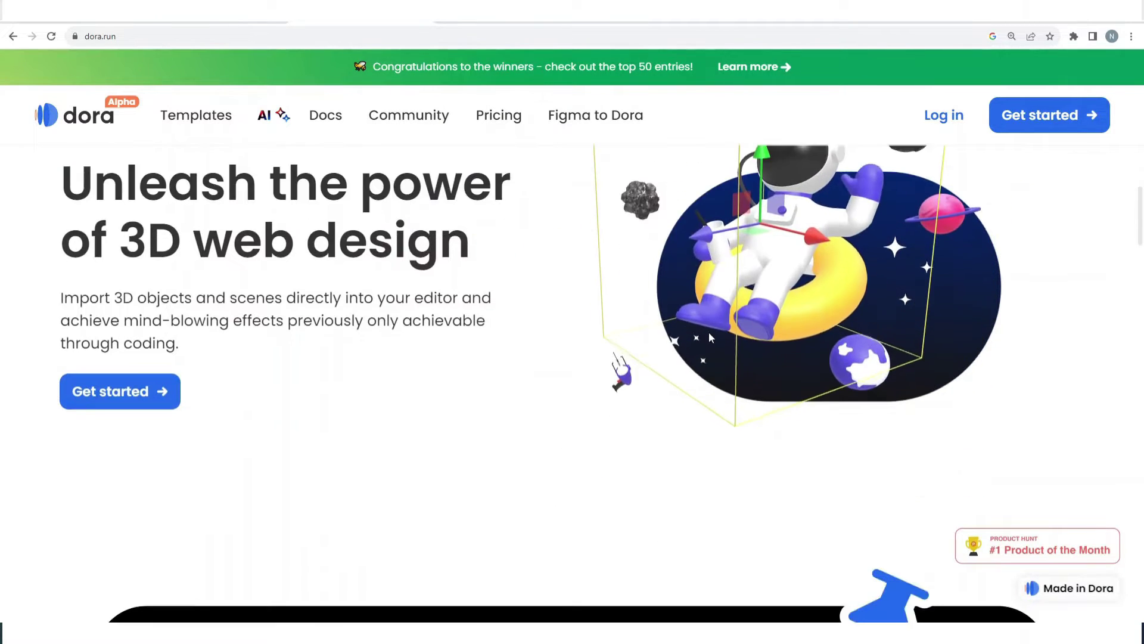
pyautogui.scroll(5, 709, 331)
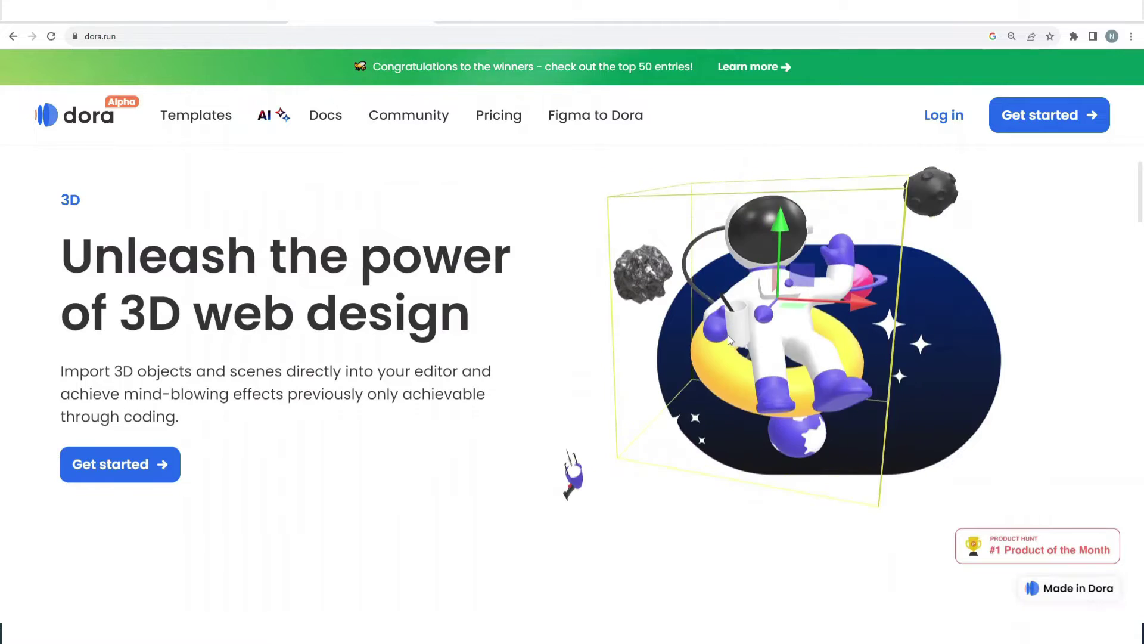
pyautogui.scroll(-10, 747, 341)
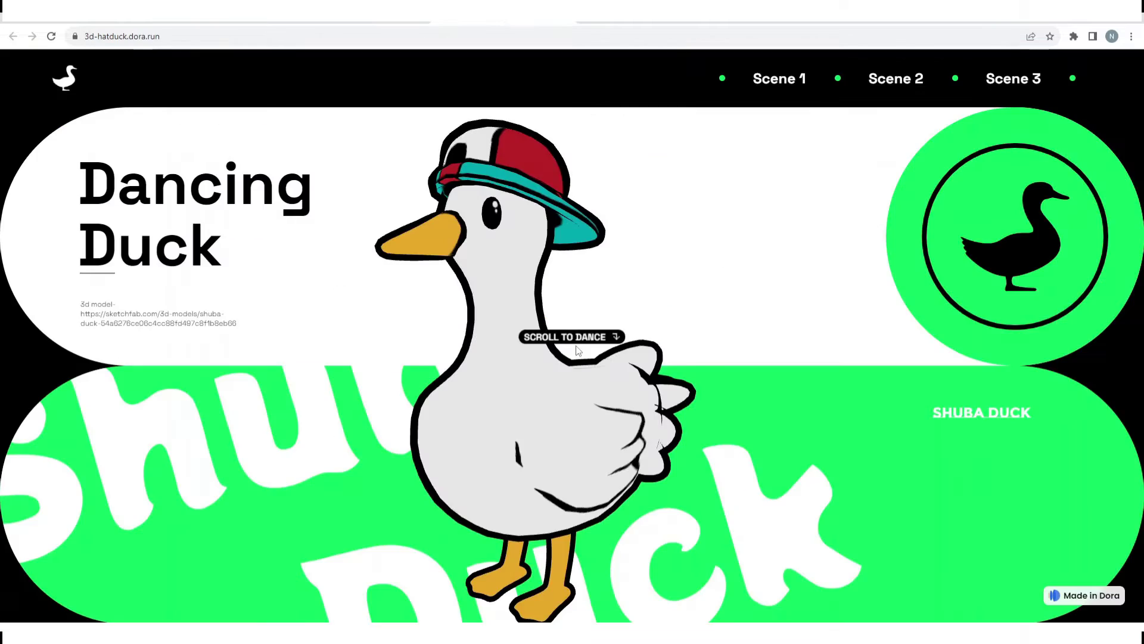
# Examine the scroll-driven scenes of the Dancing Duck example site.
pyautogui.scroll(-3, 577, 351)
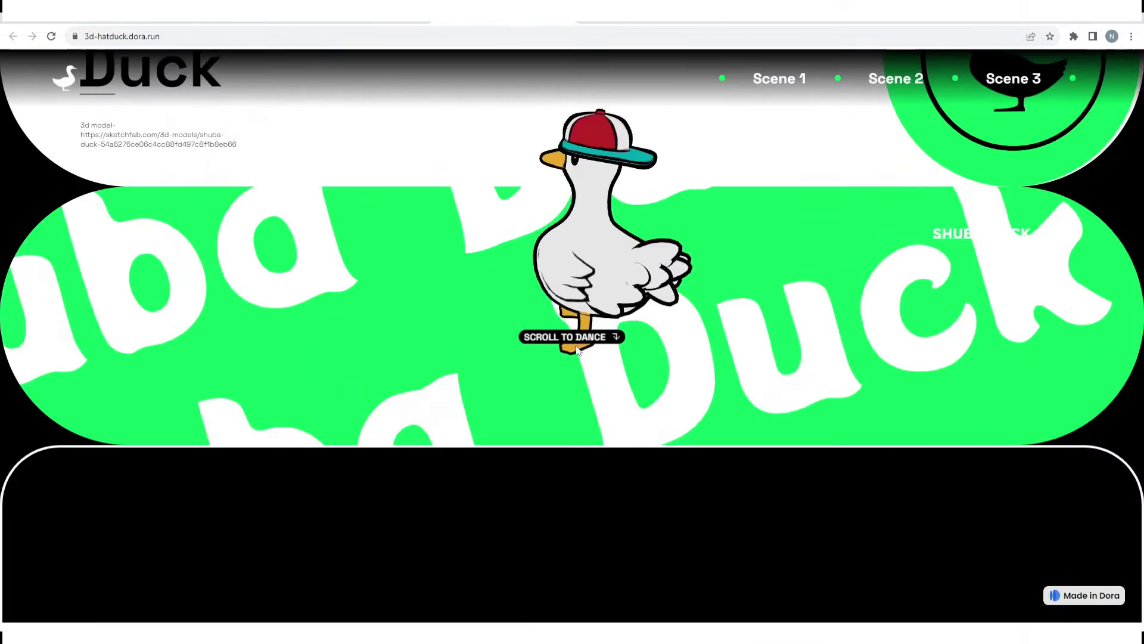
pyautogui.scroll(3, 577, 350)
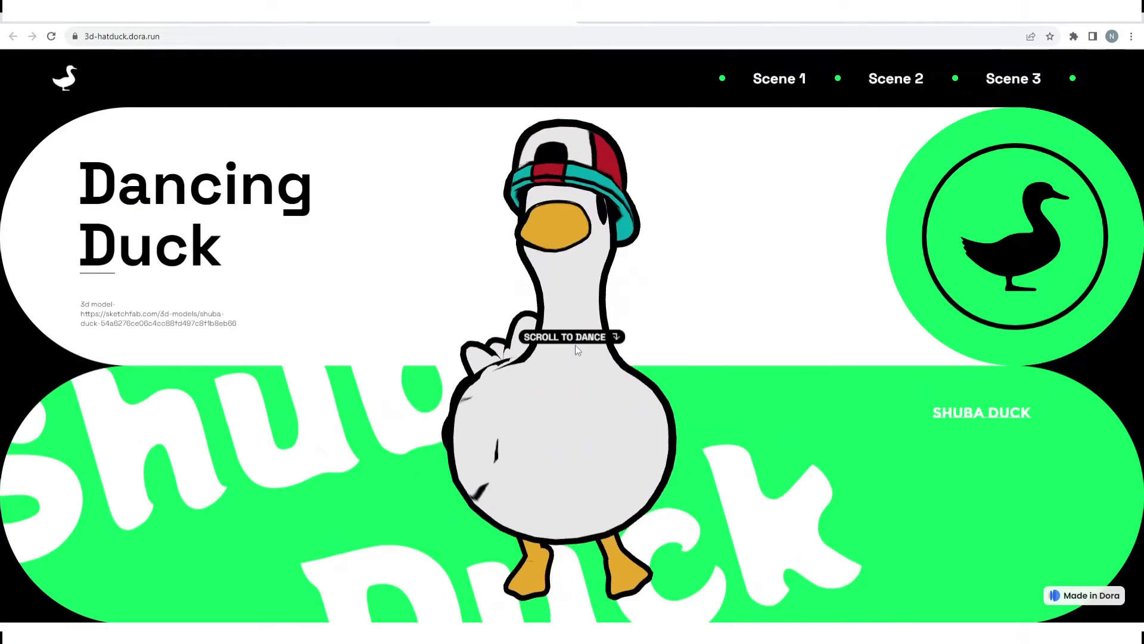
pyautogui.scroll(-3, 576, 348)
pyautogui.scroll(-6, 576, 349)
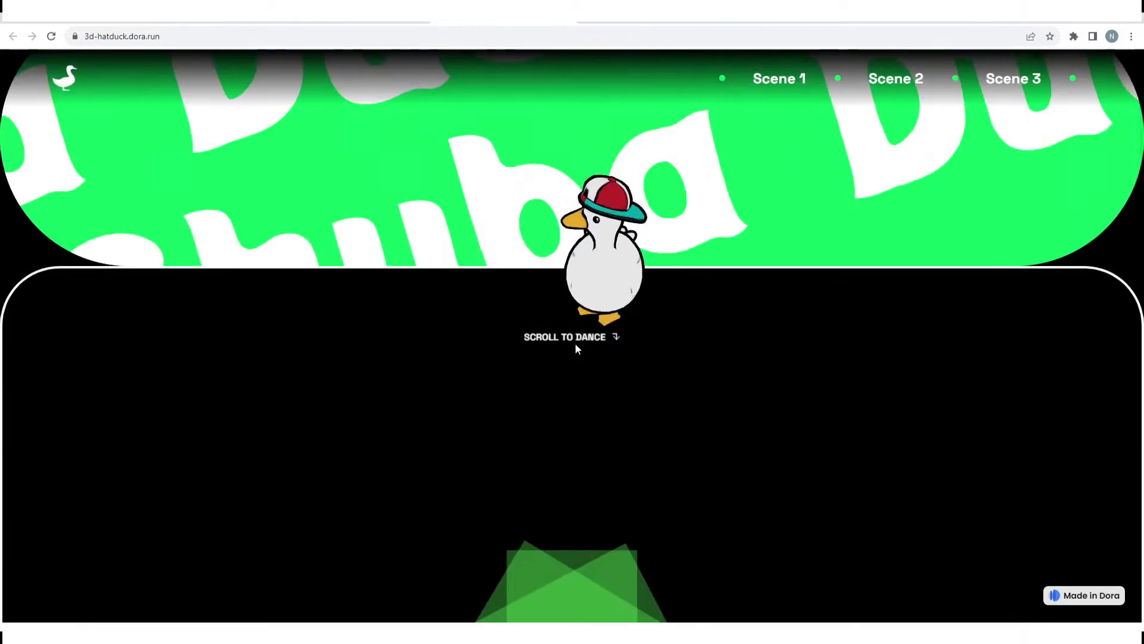
pyautogui.scroll(-3, 576, 349)
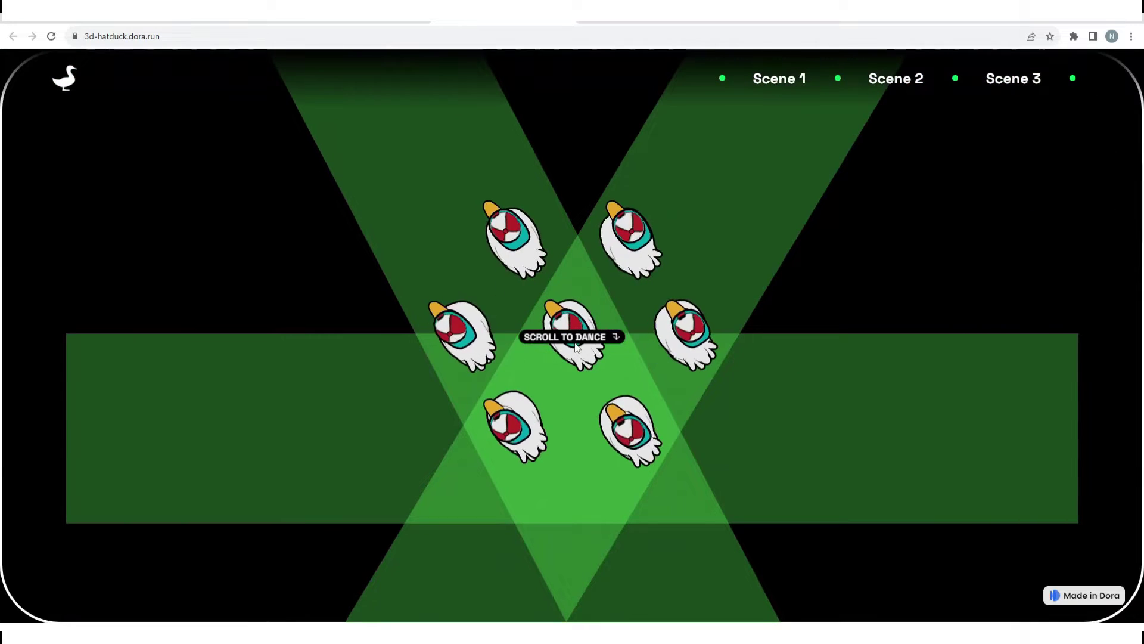
pyautogui.scroll(-5, 576, 349)
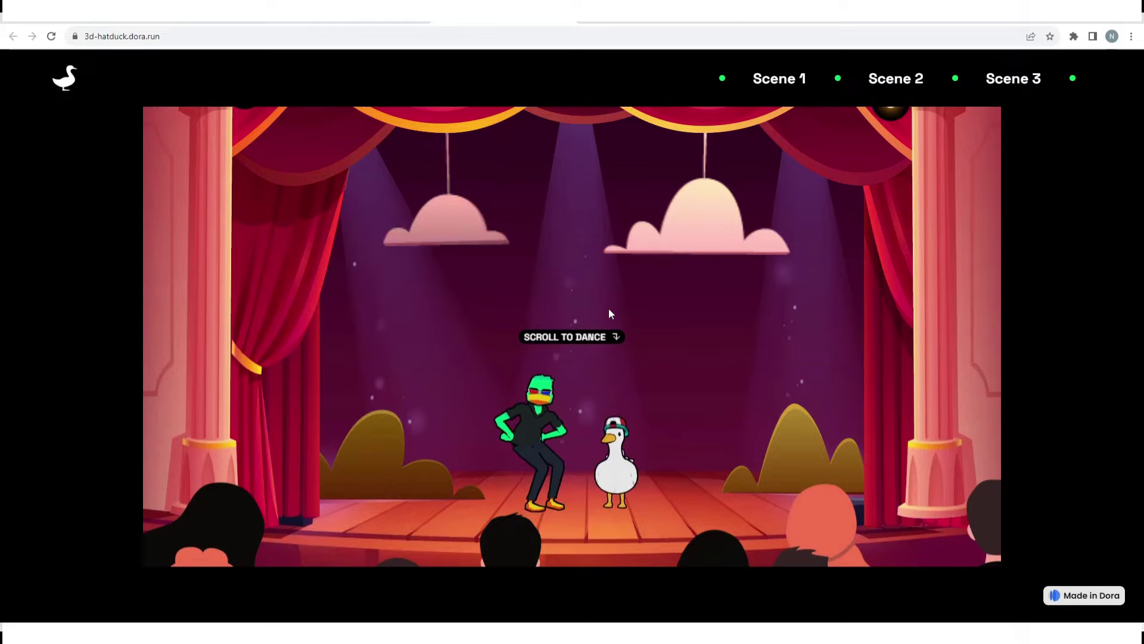
pyautogui.scroll(-2, 609, 306)
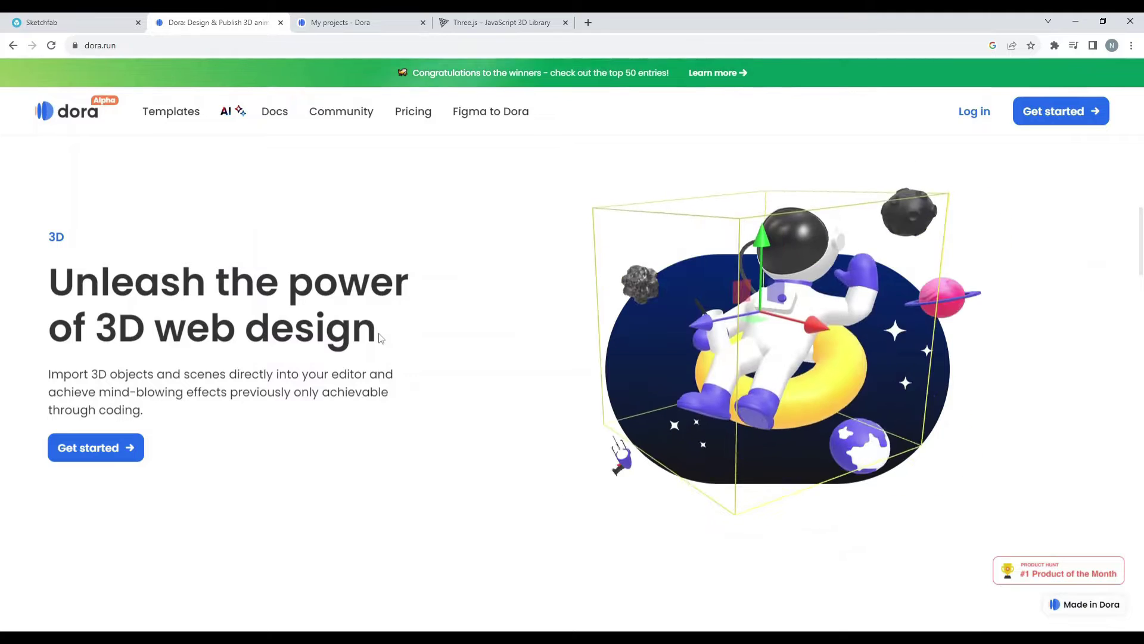
# Review the remaining feature sections of the Dora homepage, including the constraint layout section.
pyautogui.scroll(-10, 381, 338)
pyautogui.scroll(-6, 382, 338)
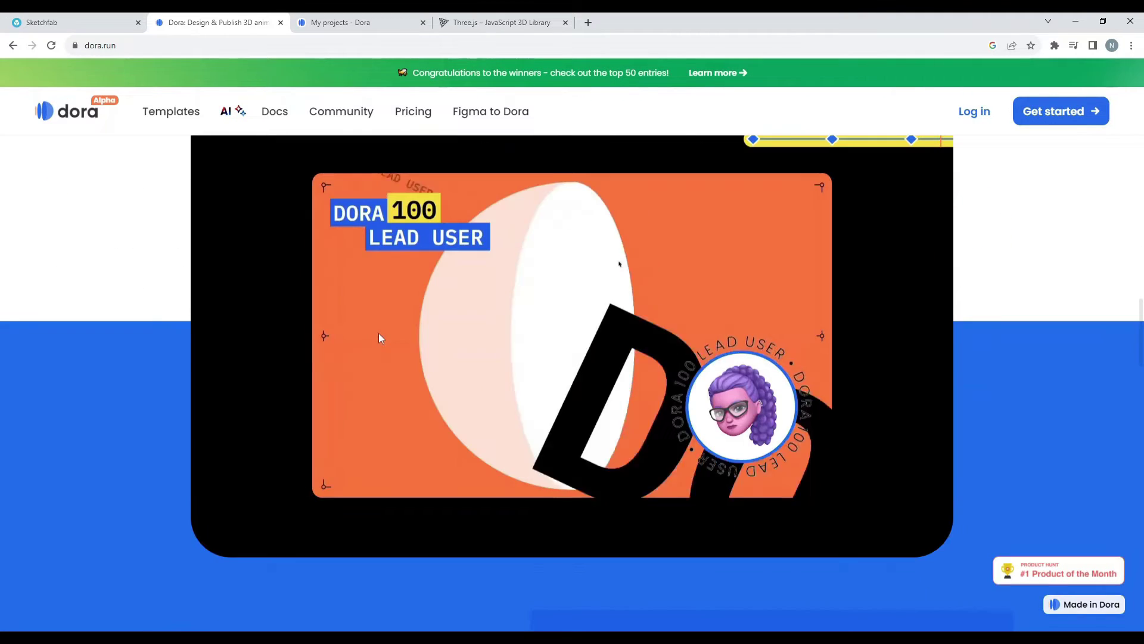
pyautogui.scroll(-10, 380, 339)
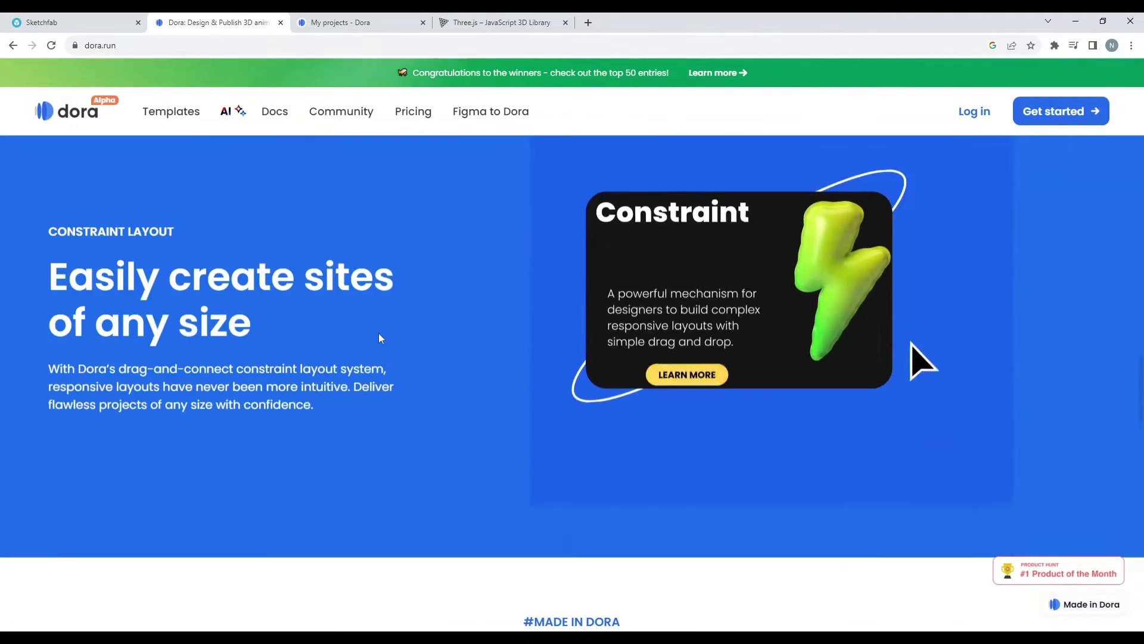
pyautogui.scroll(-8, 381, 339)
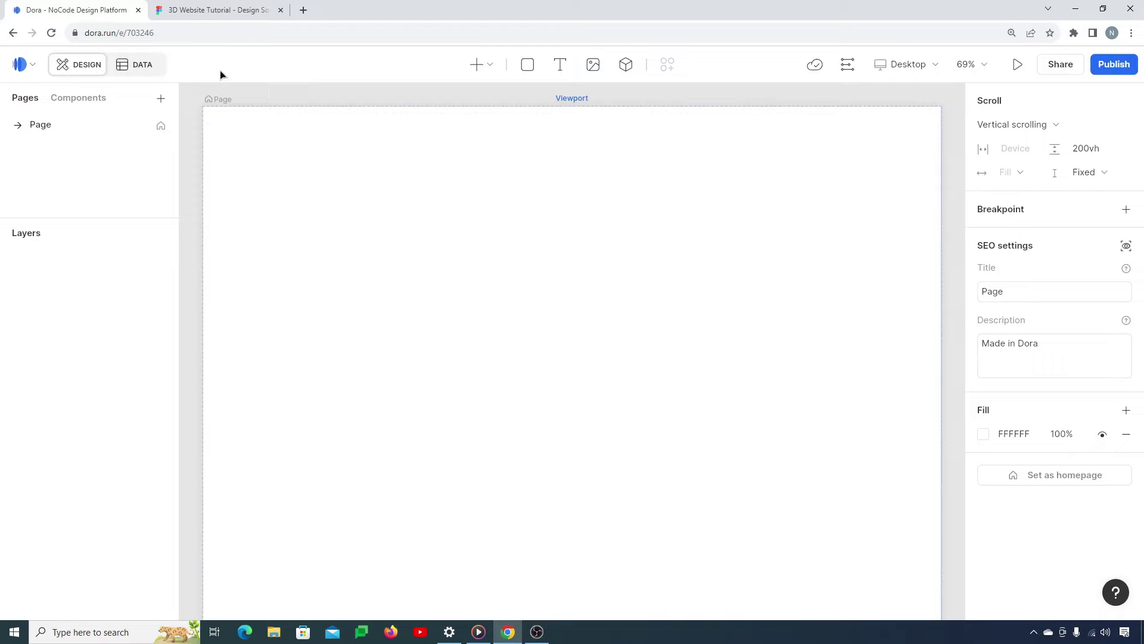
# Switch to the Figma source file and review the Cycle Haven web design from the hero to the footer.
pyautogui.click(216, 12)
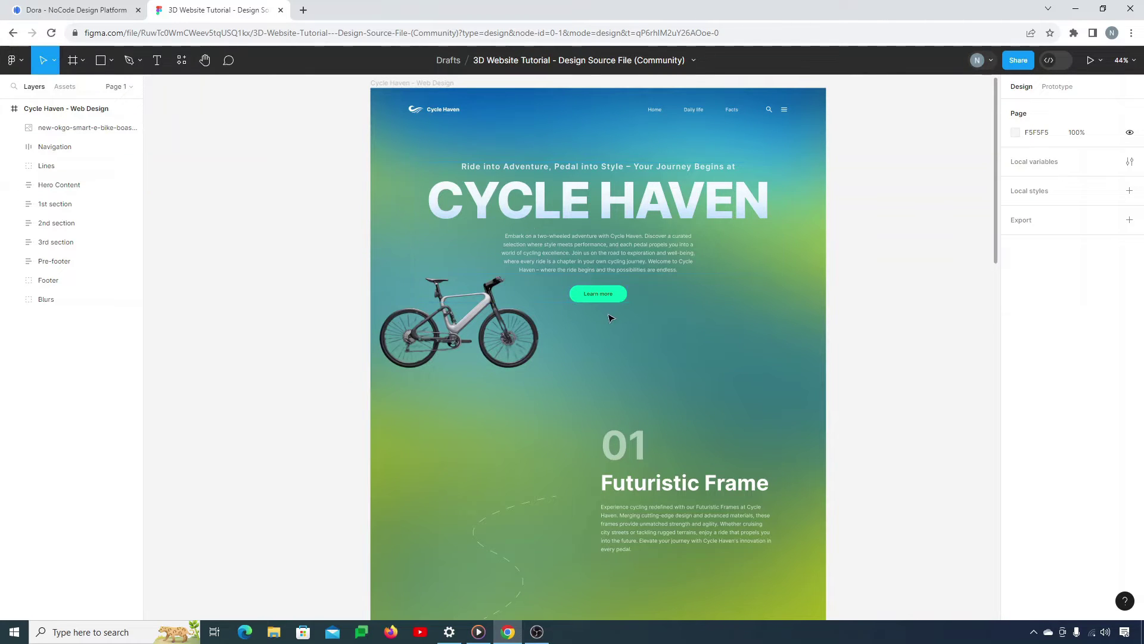
pyautogui.scroll(3, 611, 319)
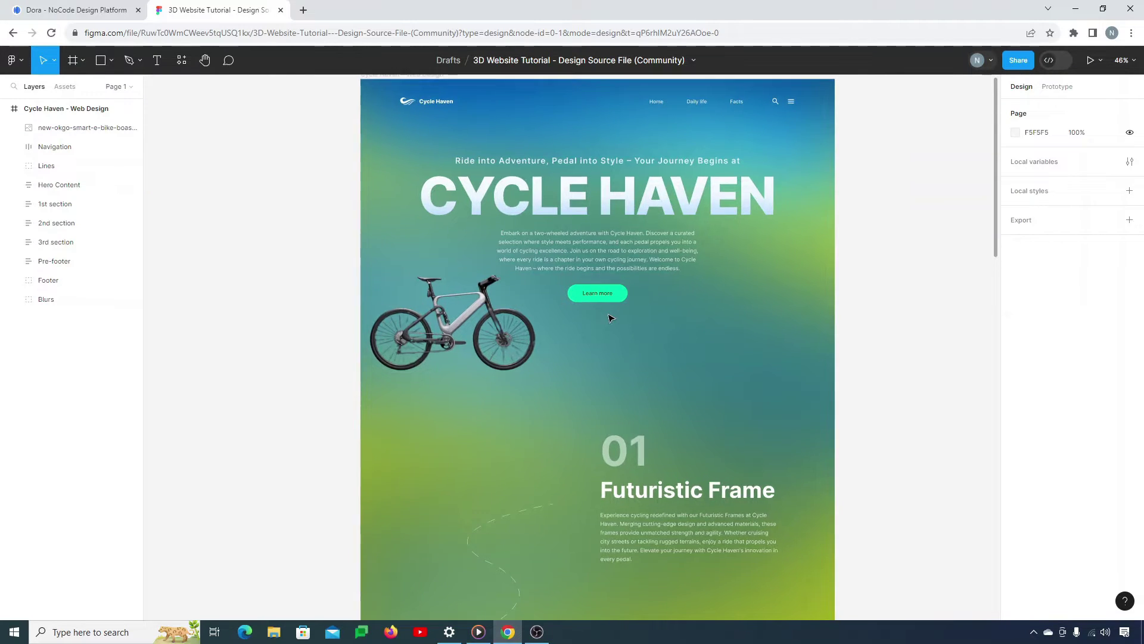
pyautogui.scroll(2, 611, 319)
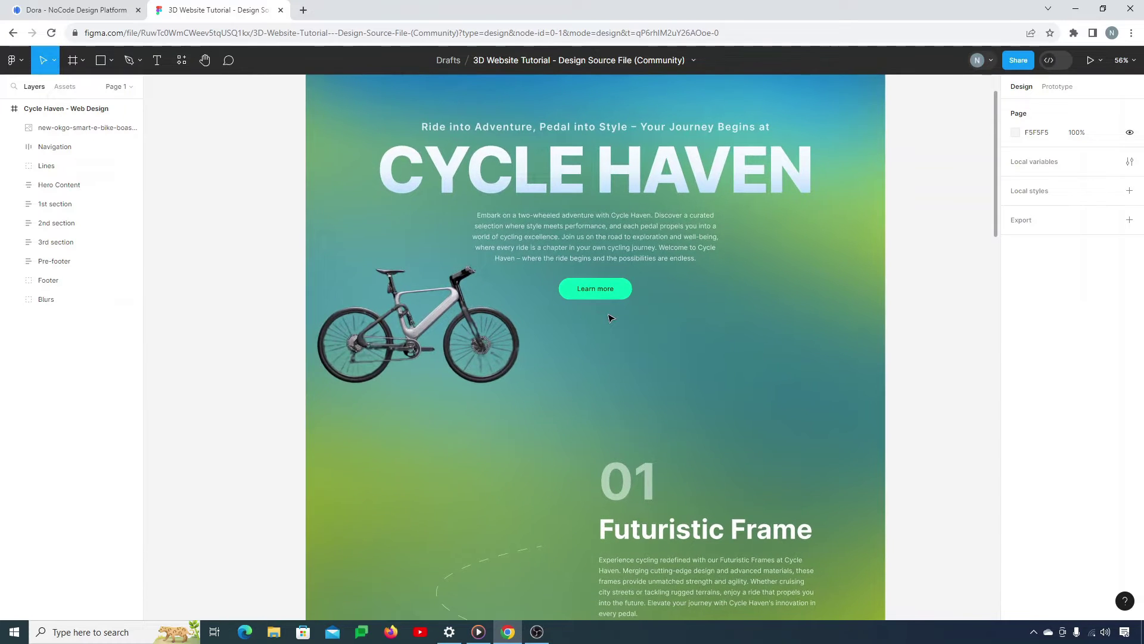
pyautogui.scroll(-7, 610, 336)
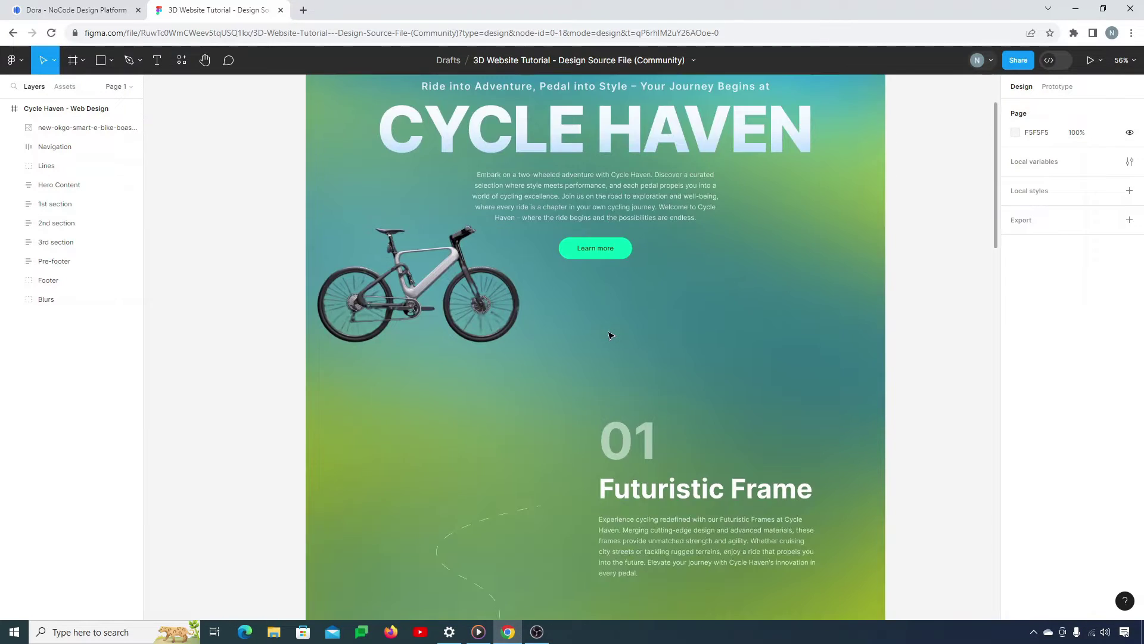
pyautogui.scroll(-10, 611, 335)
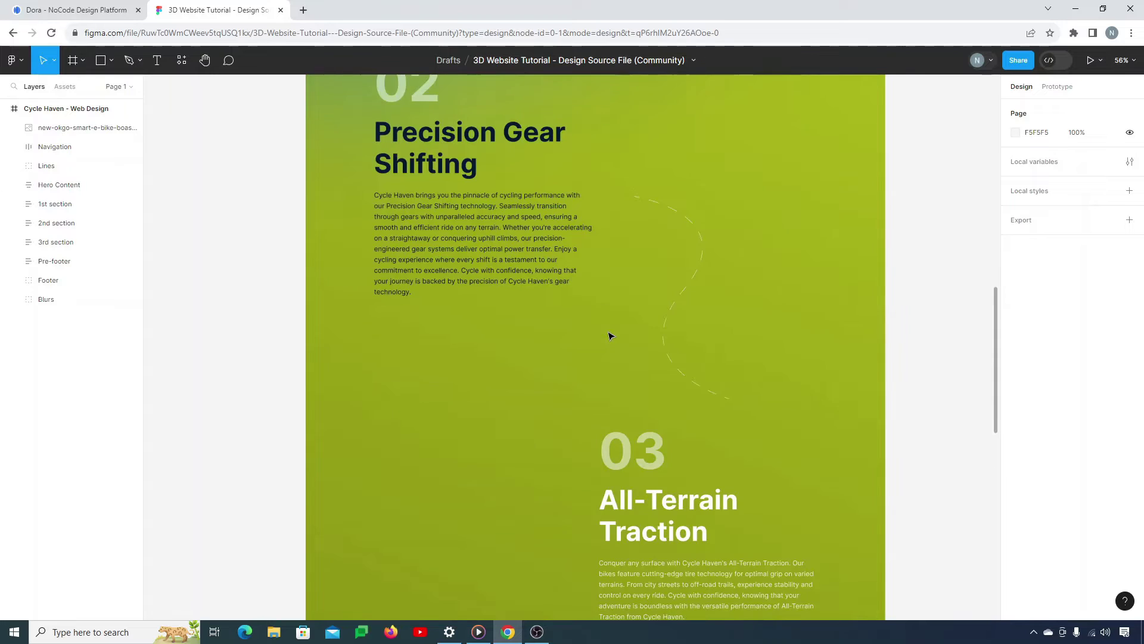
pyautogui.scroll(-4, 611, 335)
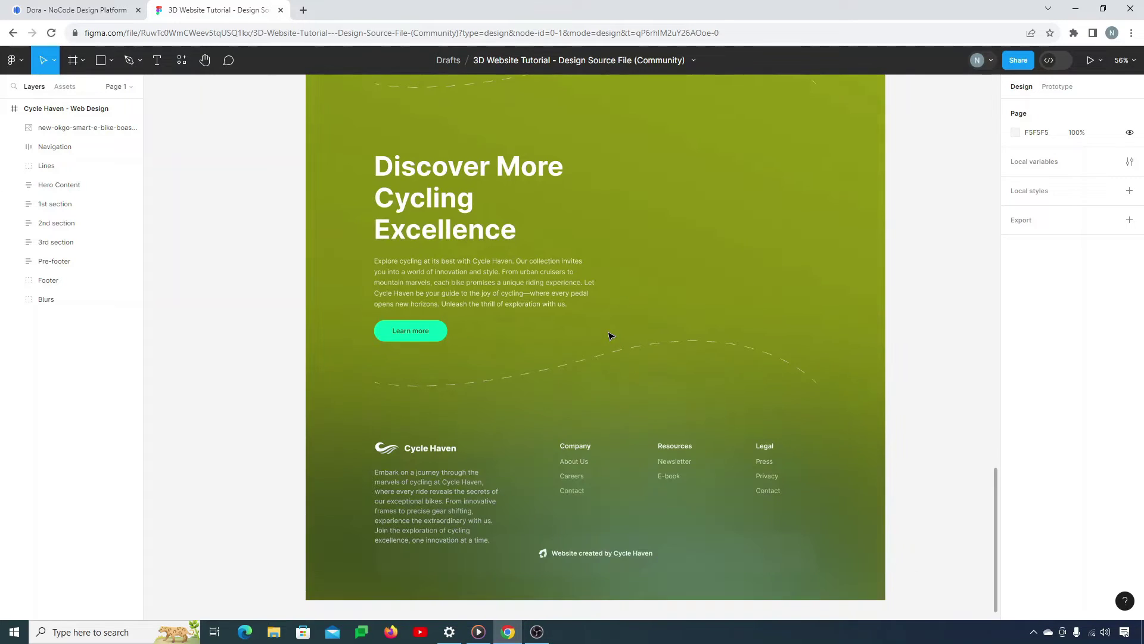
pyautogui.scroll(12, 608, 332)
pyautogui.scroll(8, 607, 331)
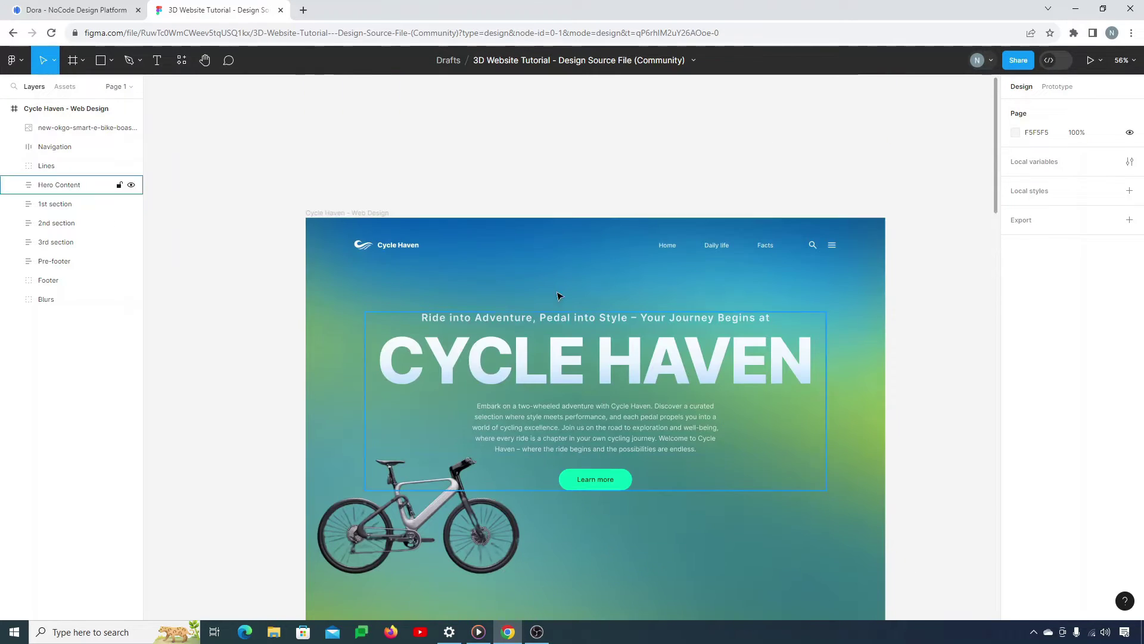
# Check the blank Dora page, then return to Figma and look through the Cycle Haven design's numbered feature sections.
pyautogui.click(102, 5)
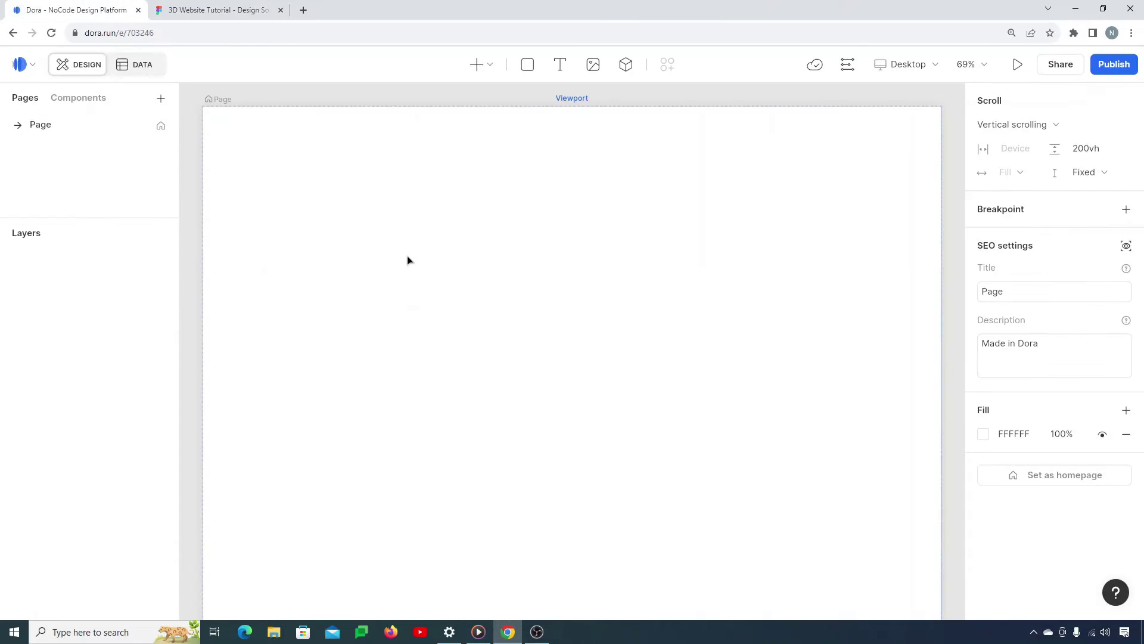
pyautogui.click(217, 10)
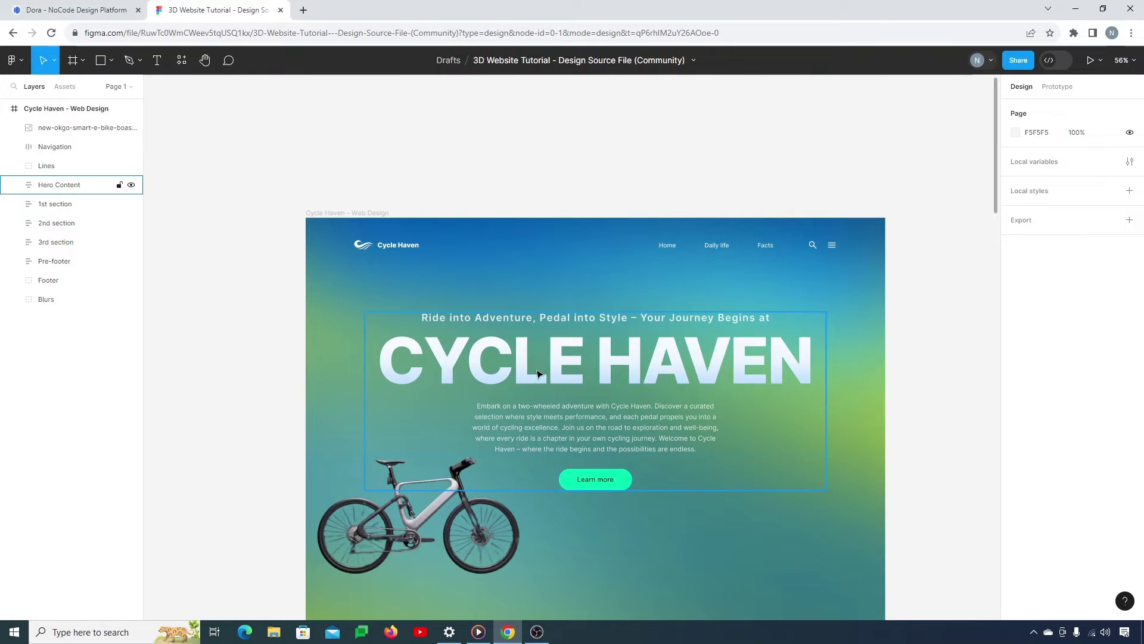
pyautogui.scroll(-5, 579, 375)
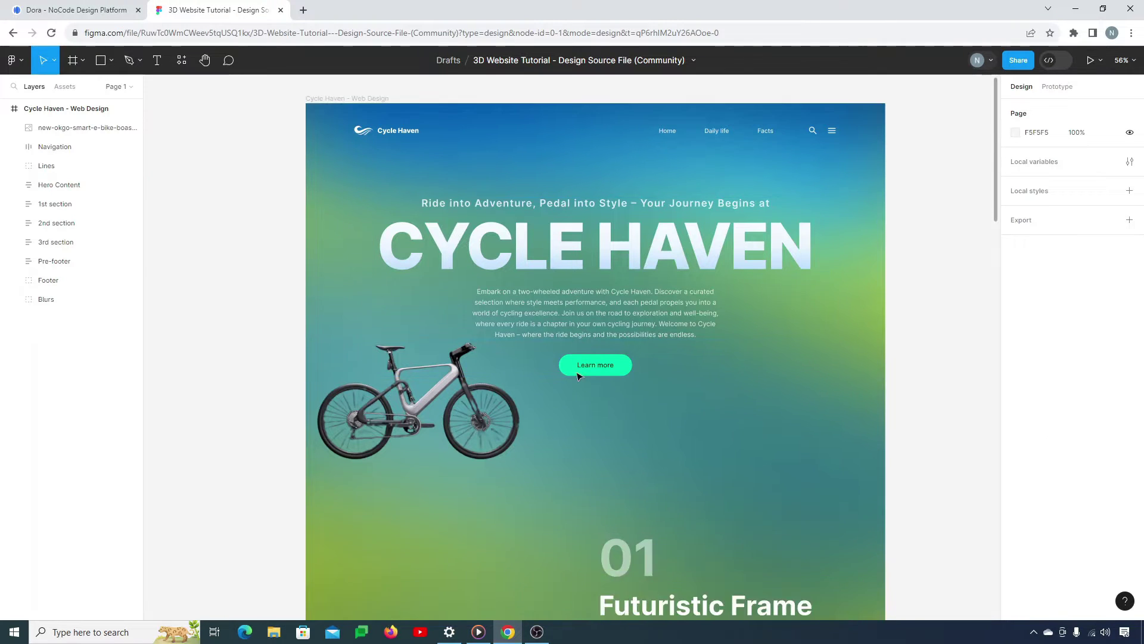
pyautogui.scroll(-15, 578, 375)
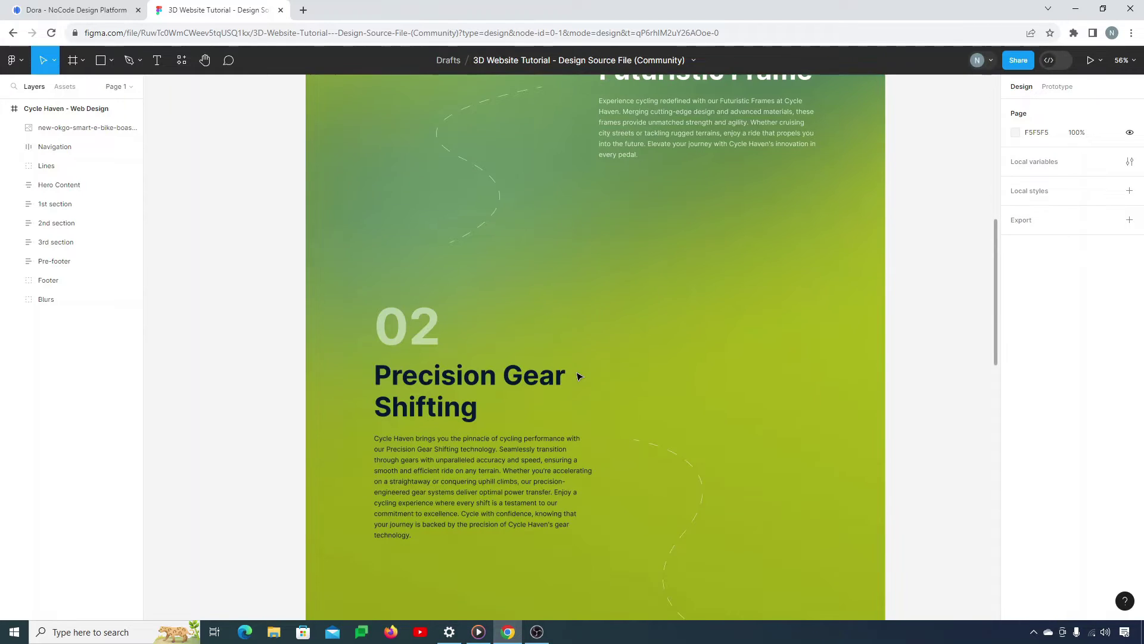
pyautogui.scroll(-10, 578, 375)
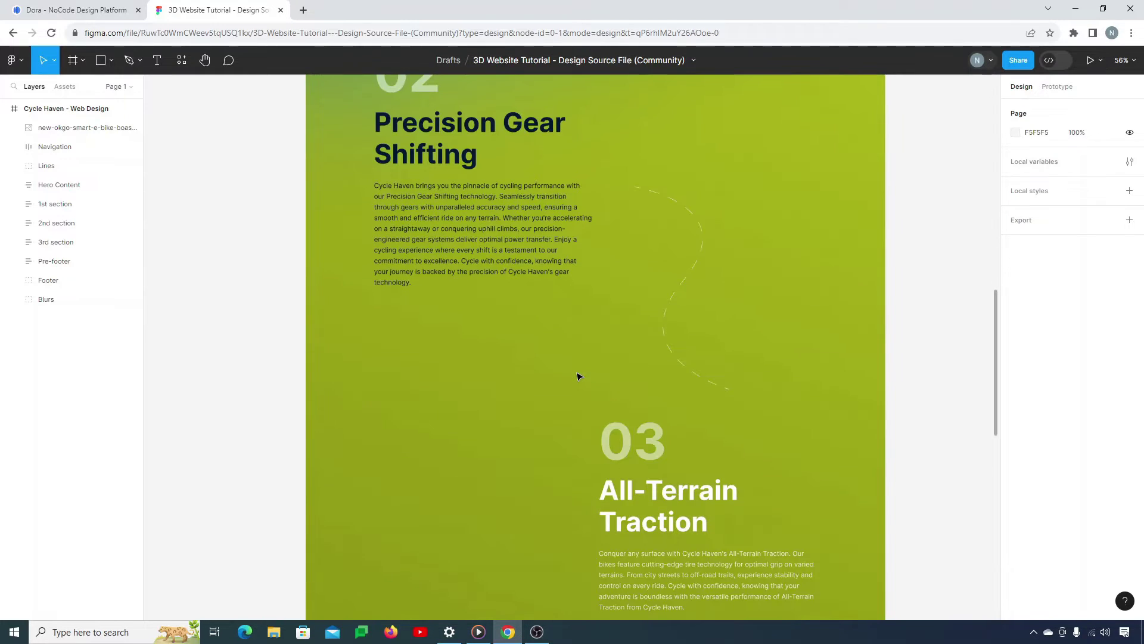
pyautogui.scroll(-4, 578, 376)
pyautogui.scroll(20, 578, 375)
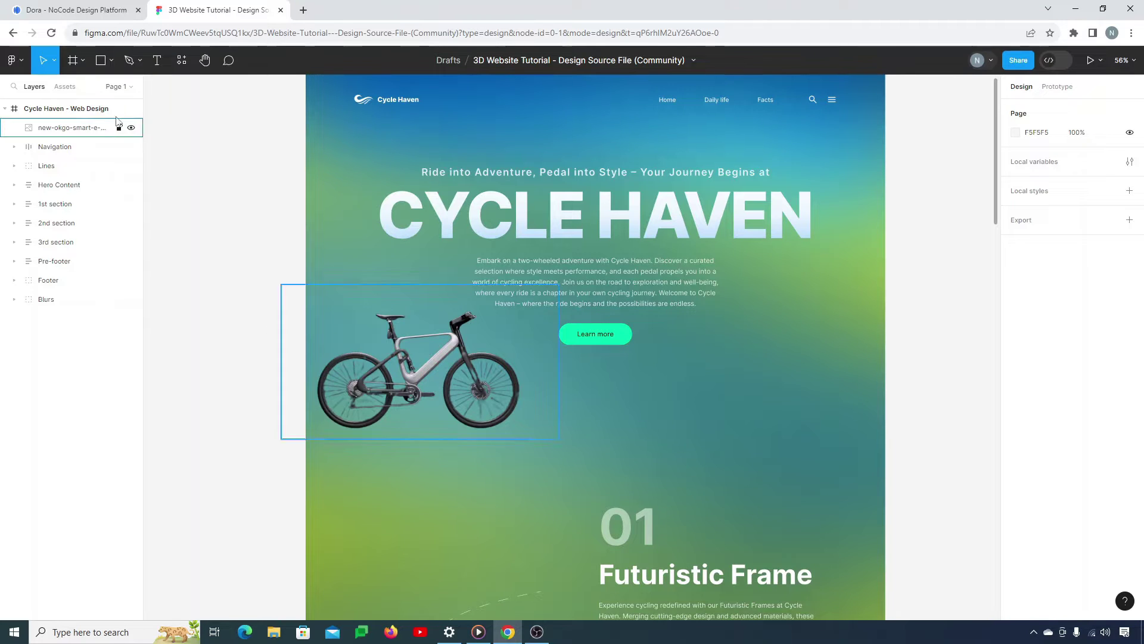
# Copy the whole Cycle Haven - Web Design frame to the clipboard with the Figma to Dora plugin.
pyautogui.click(79, 112)
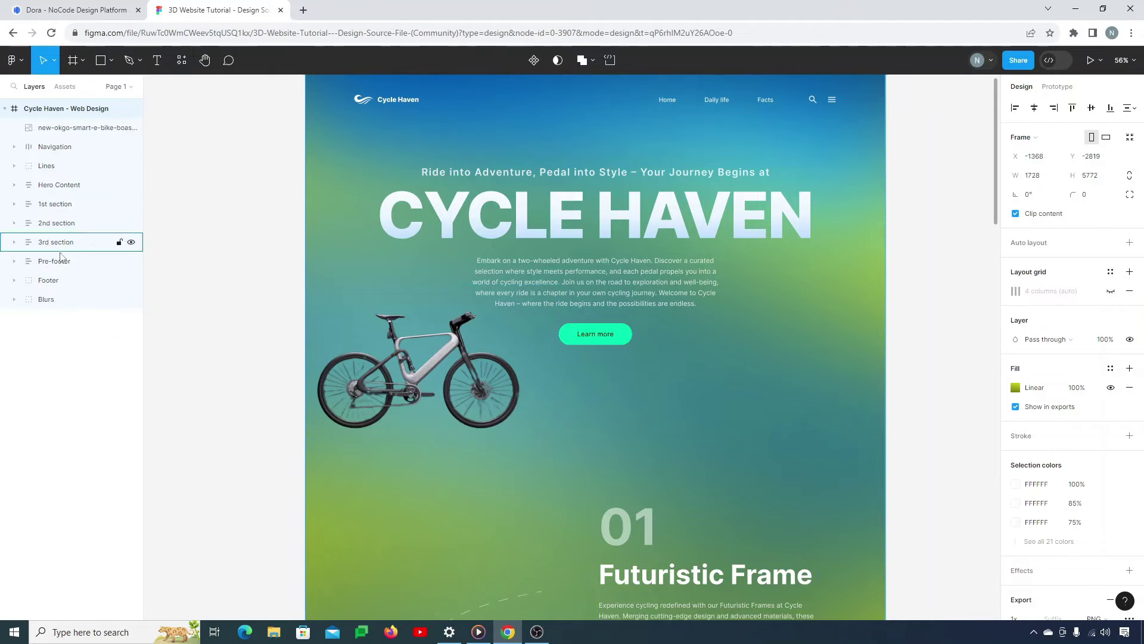
pyautogui.click(180, 62)
pyautogui.click(198, 88)
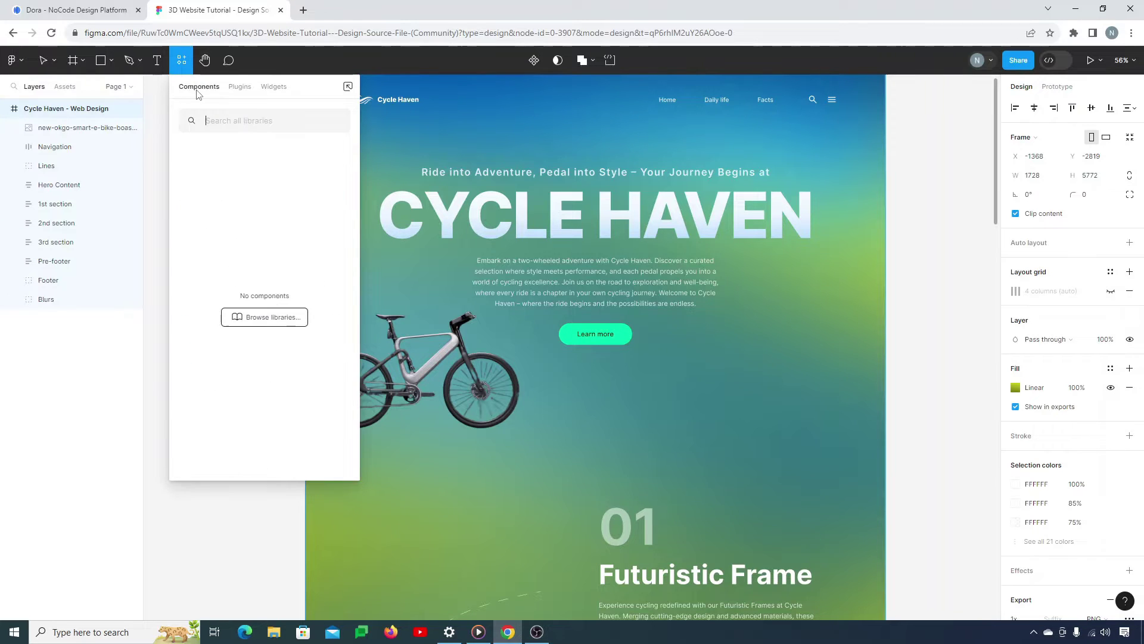
pyautogui.click(240, 87)
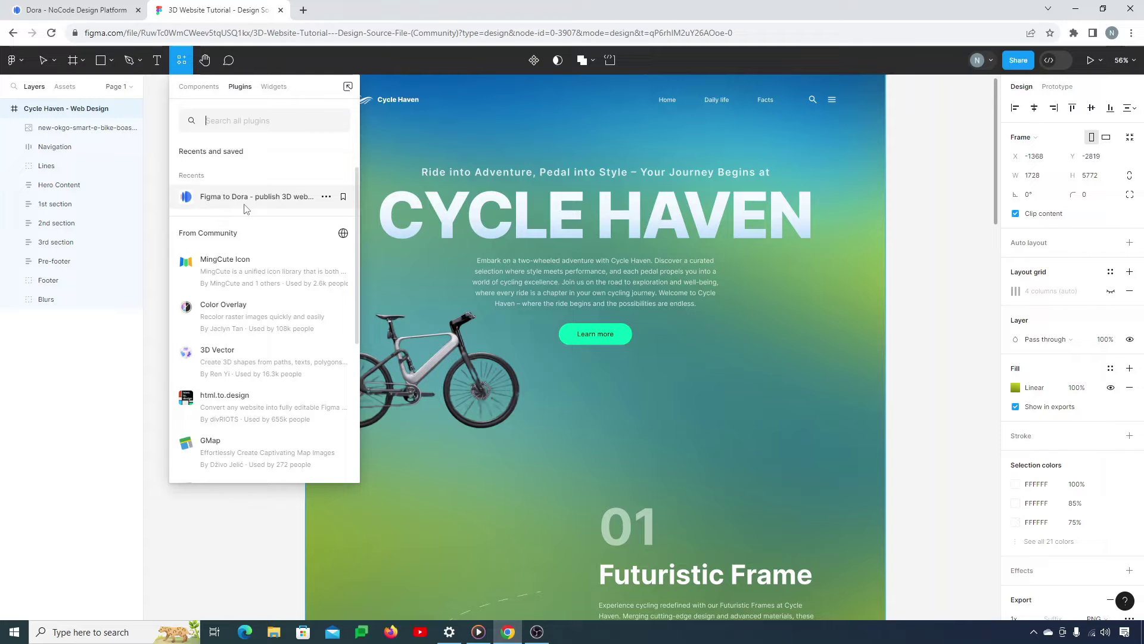
pyautogui.click(246, 208)
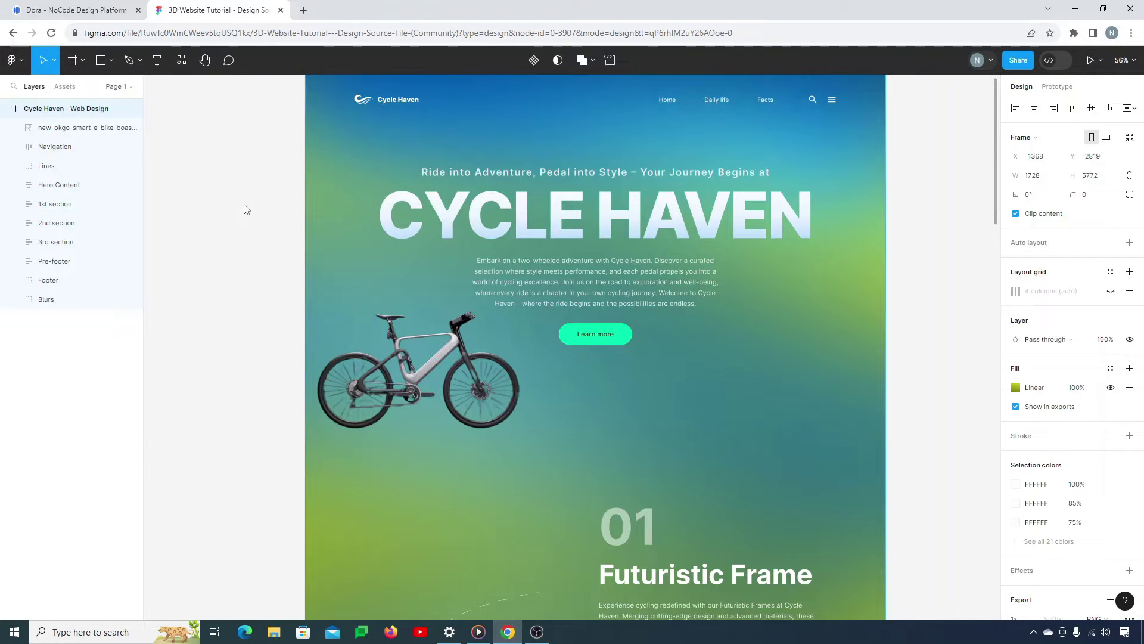
pyautogui.scroll(-1, 565, 605)
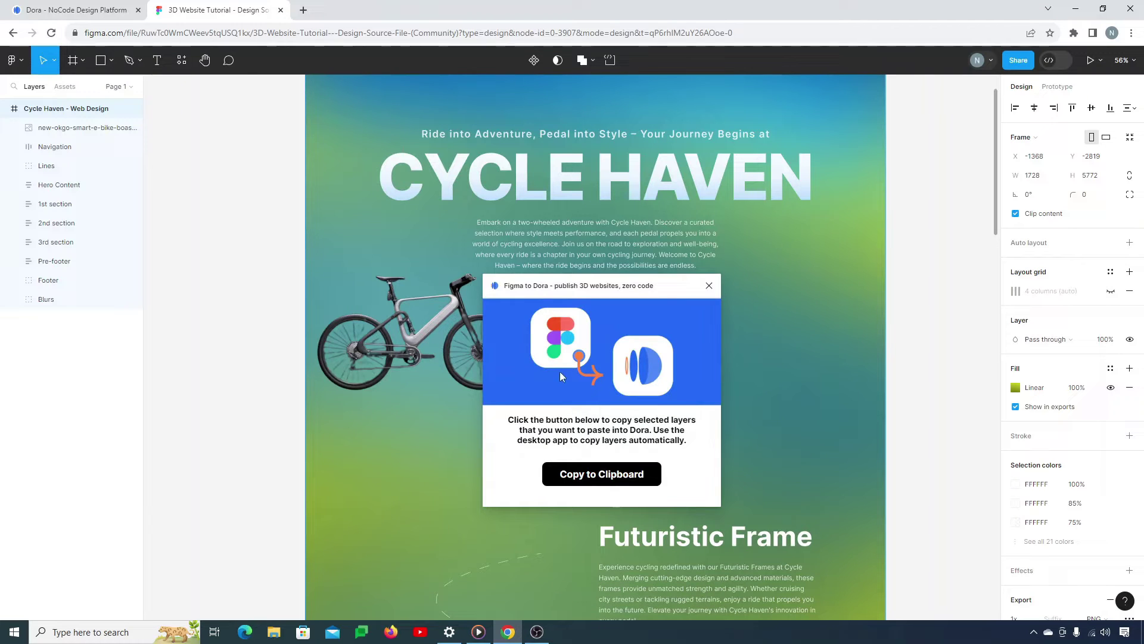
pyautogui.click(569, 488)
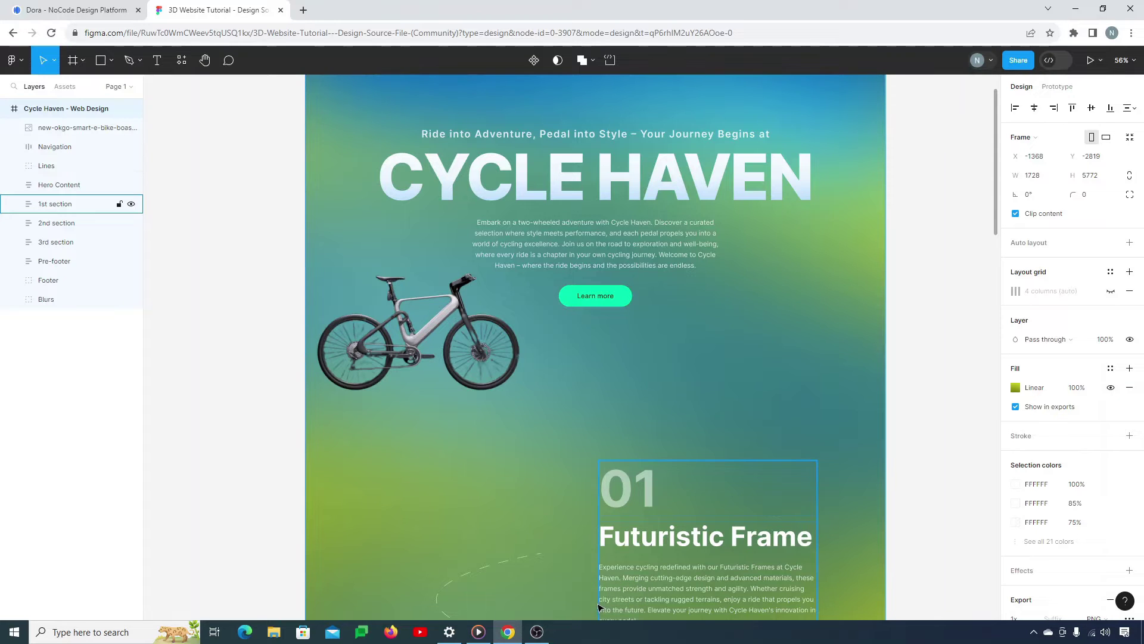
# Compare the blank Dora page and its scroll height with the Cycle Haven frame's dimensions in Figma.
pyautogui.click(64, 12)
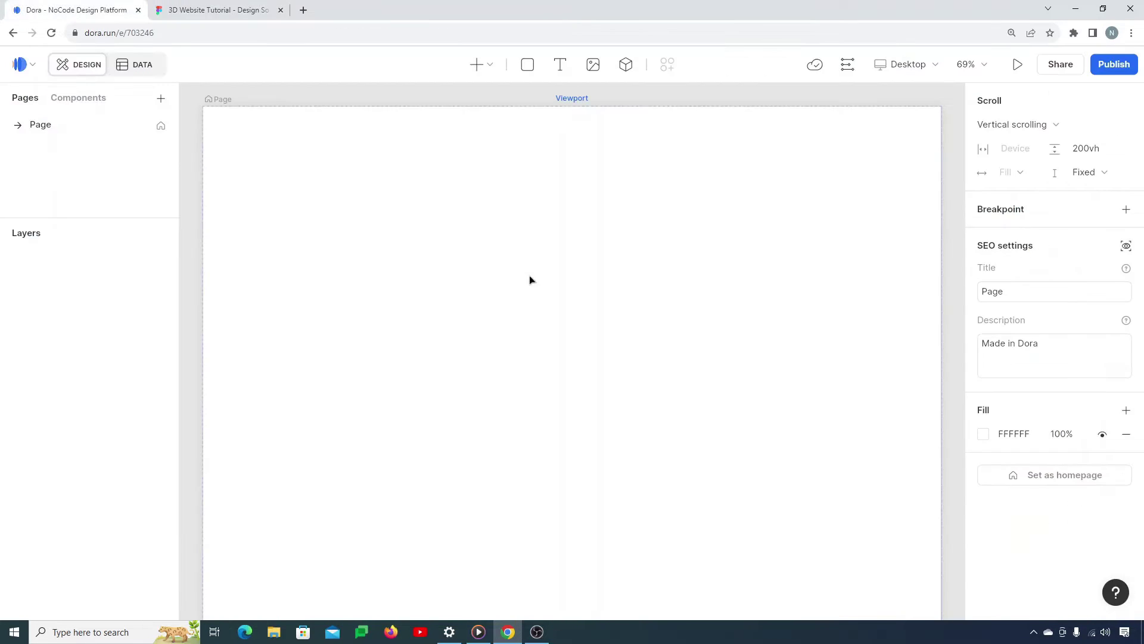
pyautogui.scroll(-4, 623, 338)
pyautogui.scroll(2, 623, 338)
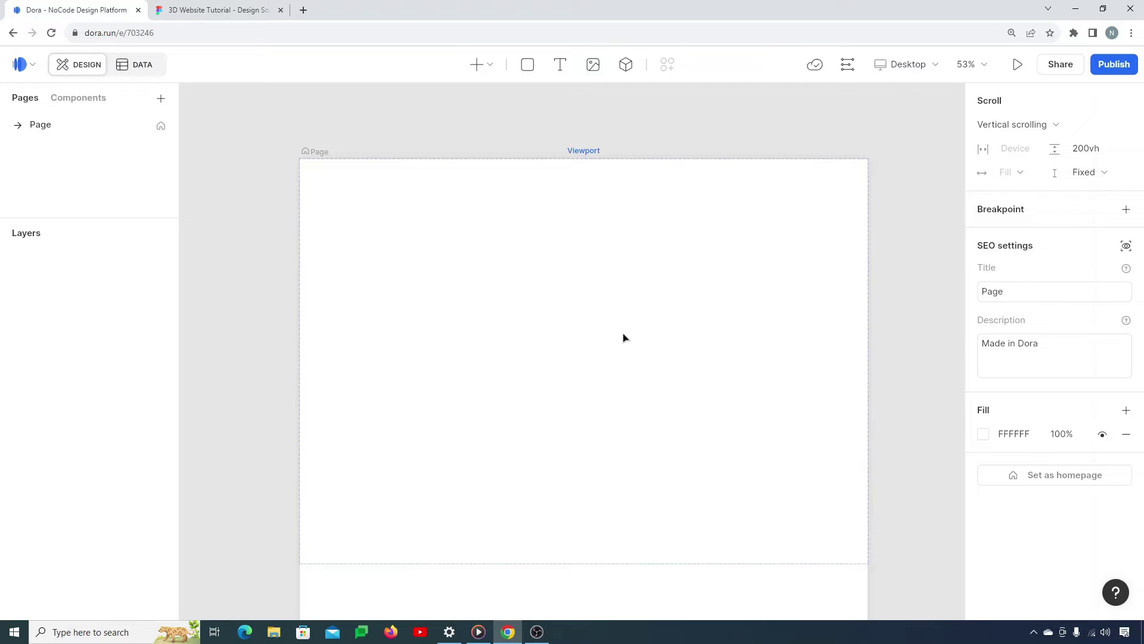
pyautogui.scroll(2, 623, 338)
pyautogui.scroll(-4, 623, 338)
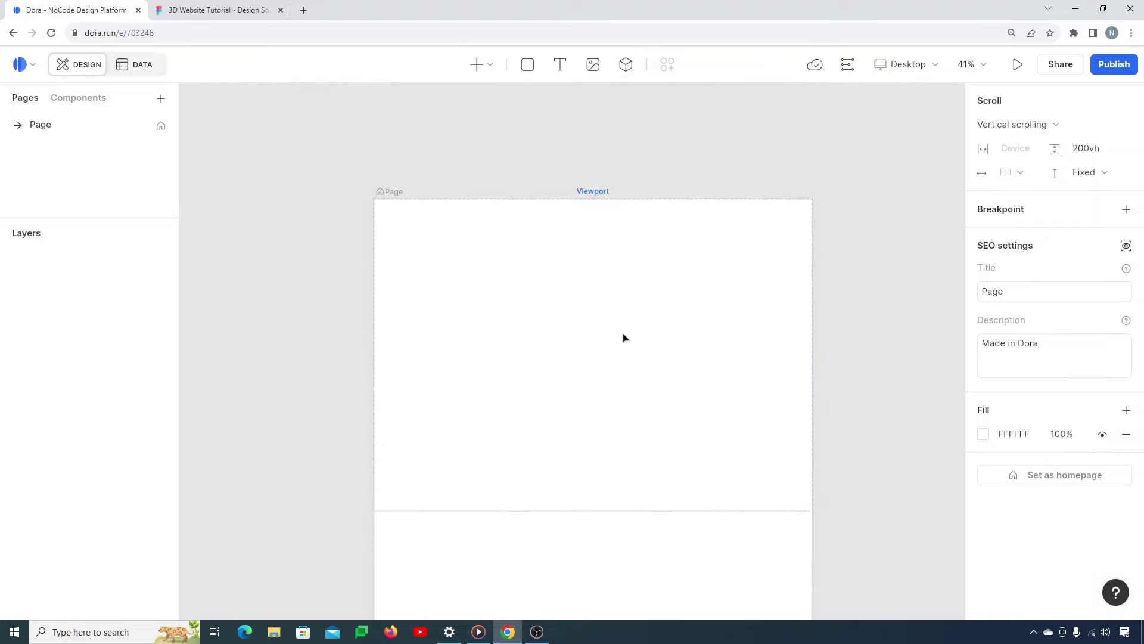
pyautogui.click(193, 10)
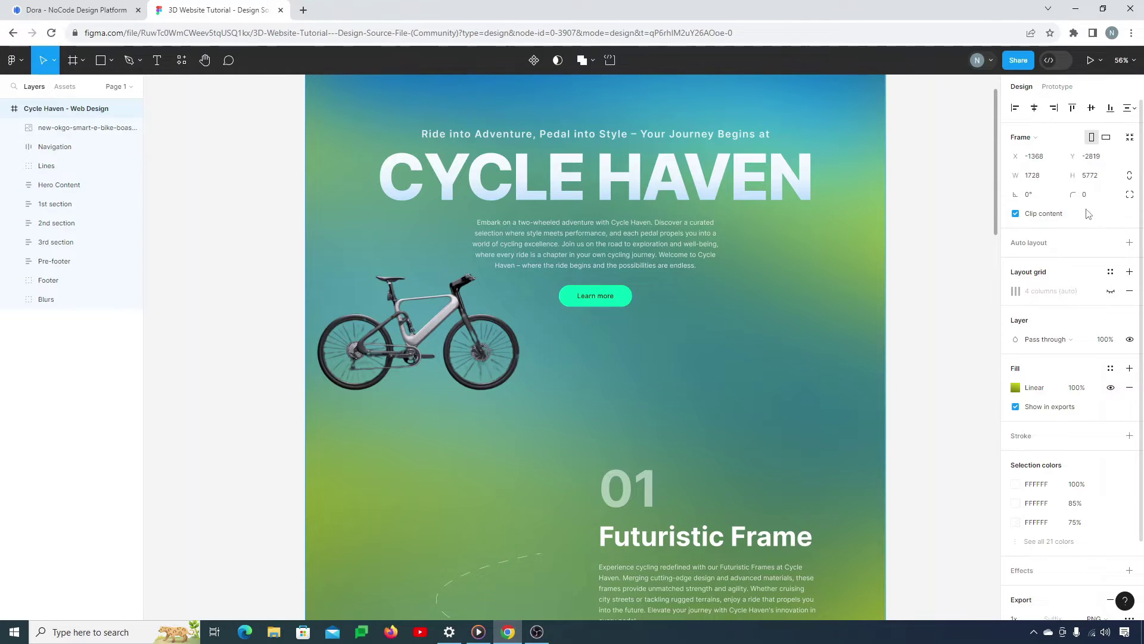
pyautogui.click(75, 10)
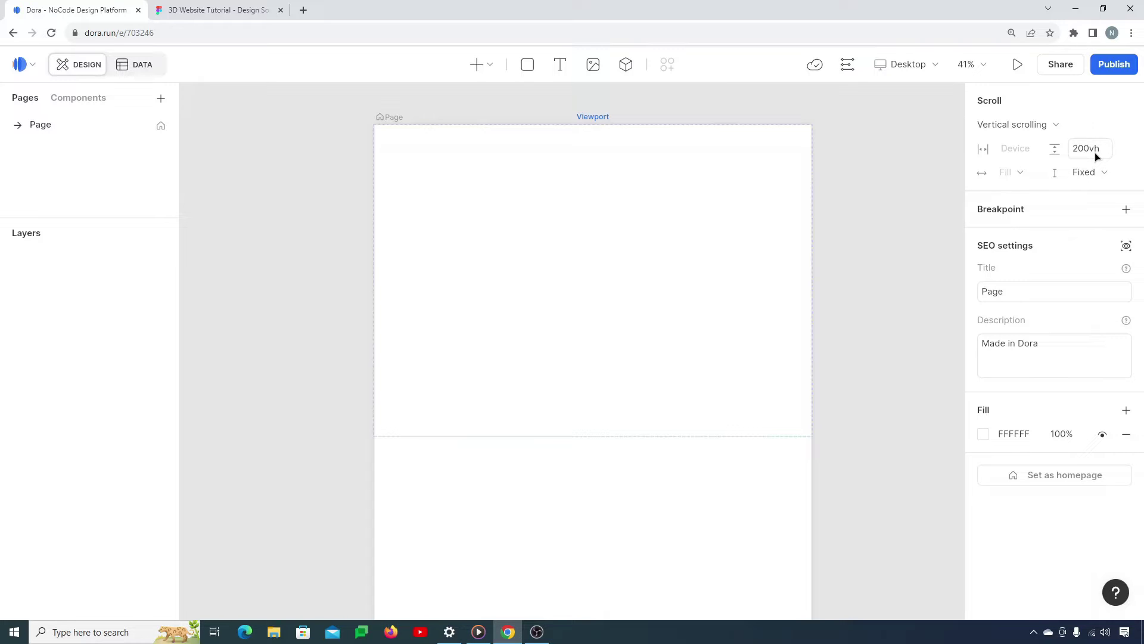
pyautogui.scroll(-3, 637, 346)
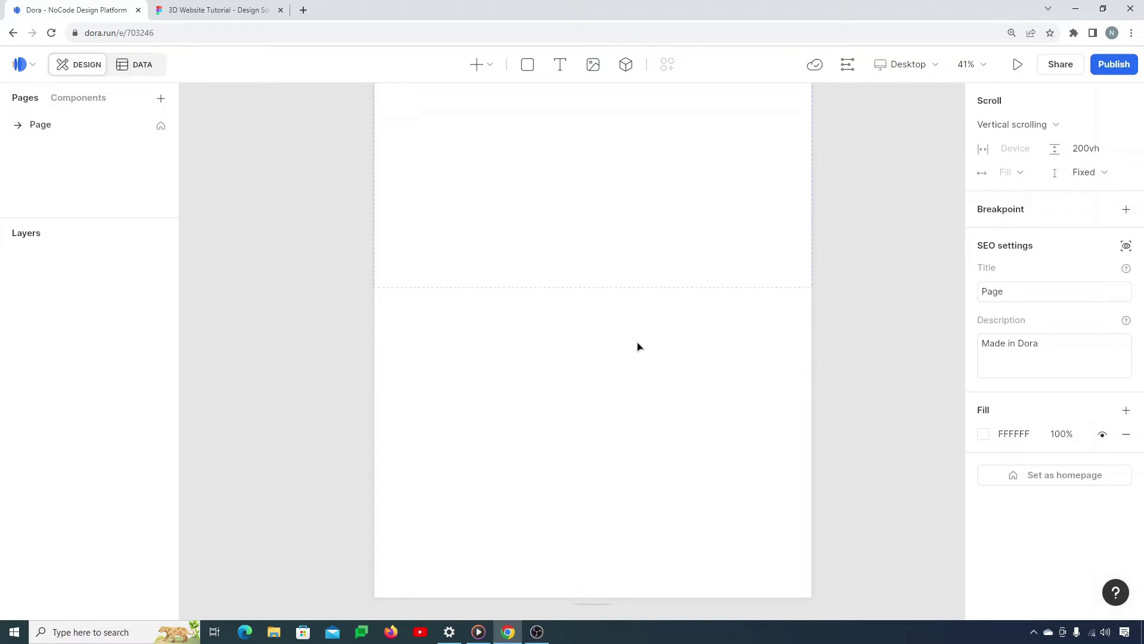
pyautogui.scroll(5, 638, 346)
# Copy the Cycle Haven frame's height from Figma and set the Dora page height to 5772.
pyautogui.click(175, 9)
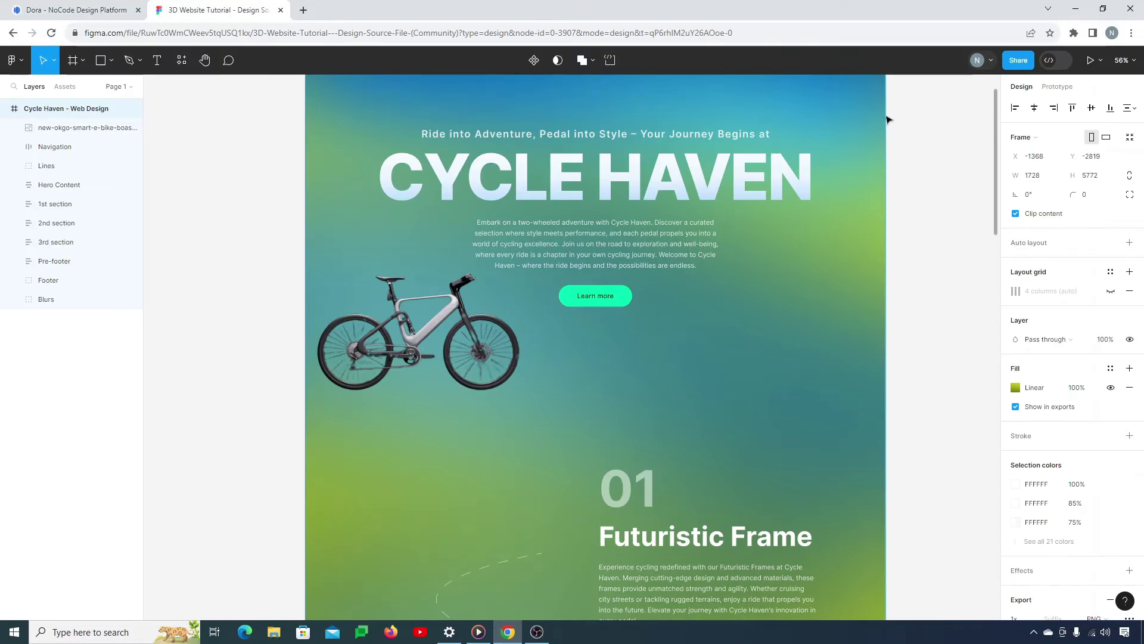
pyautogui.click(1091, 175)
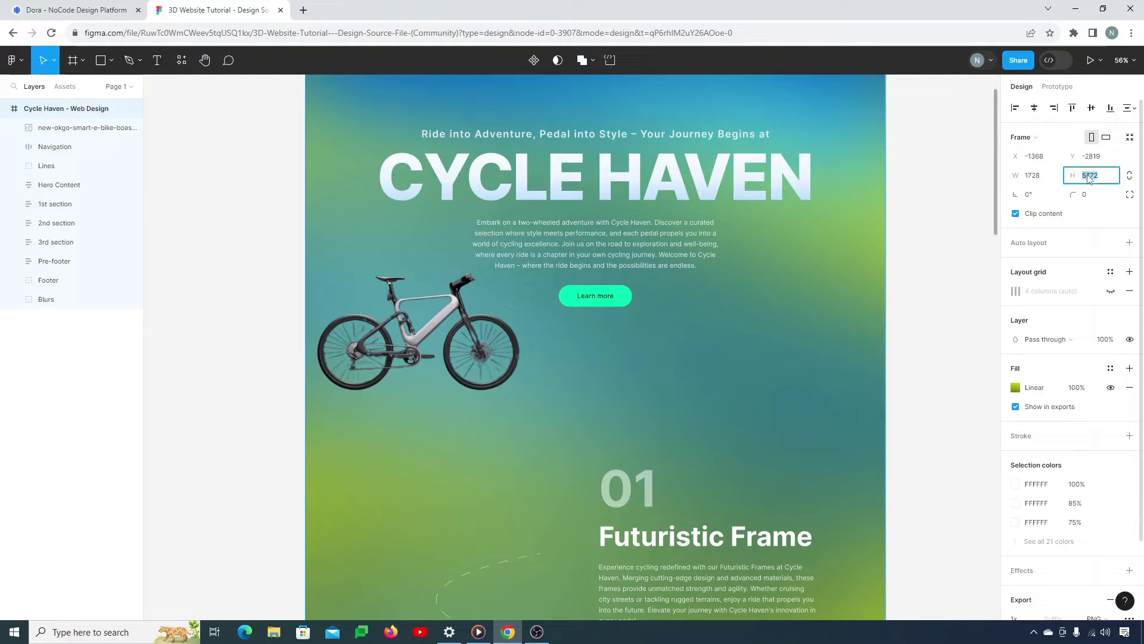
pyautogui.hotkey('ctrl', 'shift', 'Tab')
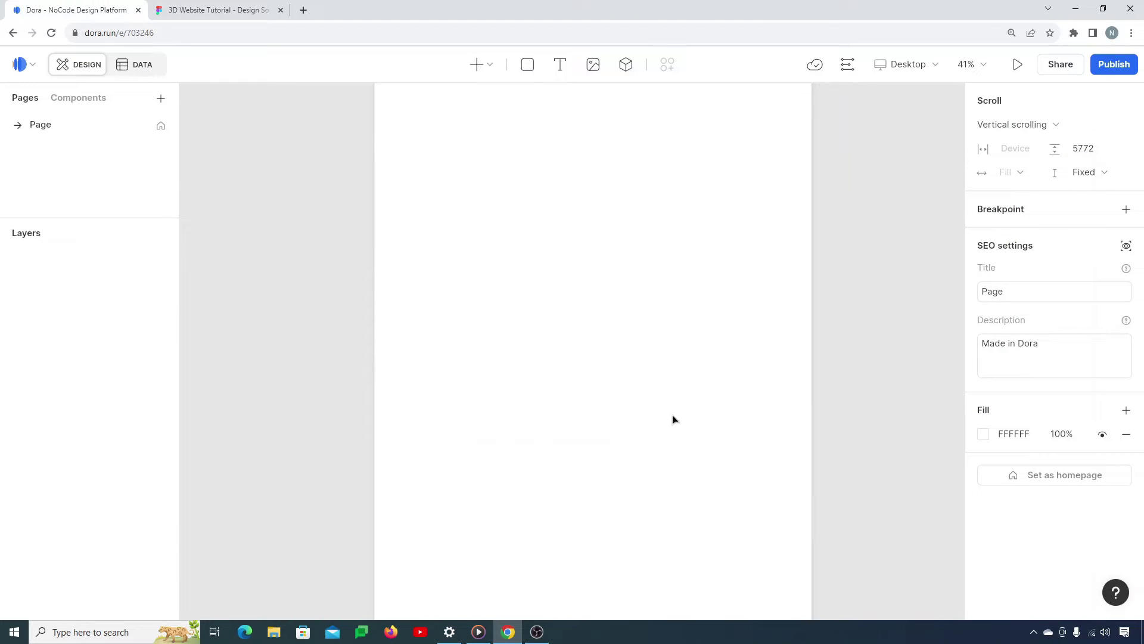
# Paste the Cycle Haven web design into Dora and align it with the page's top-left corner.
pyautogui.scroll(-3, 672, 415)
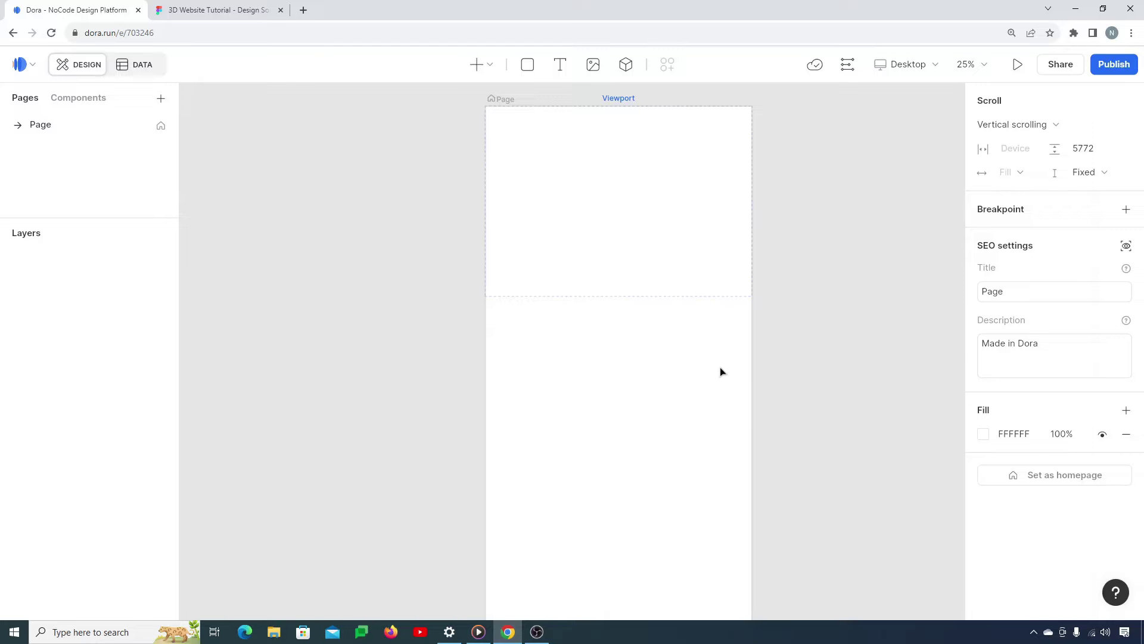
pyautogui.hotkey('ctrl', 'v')
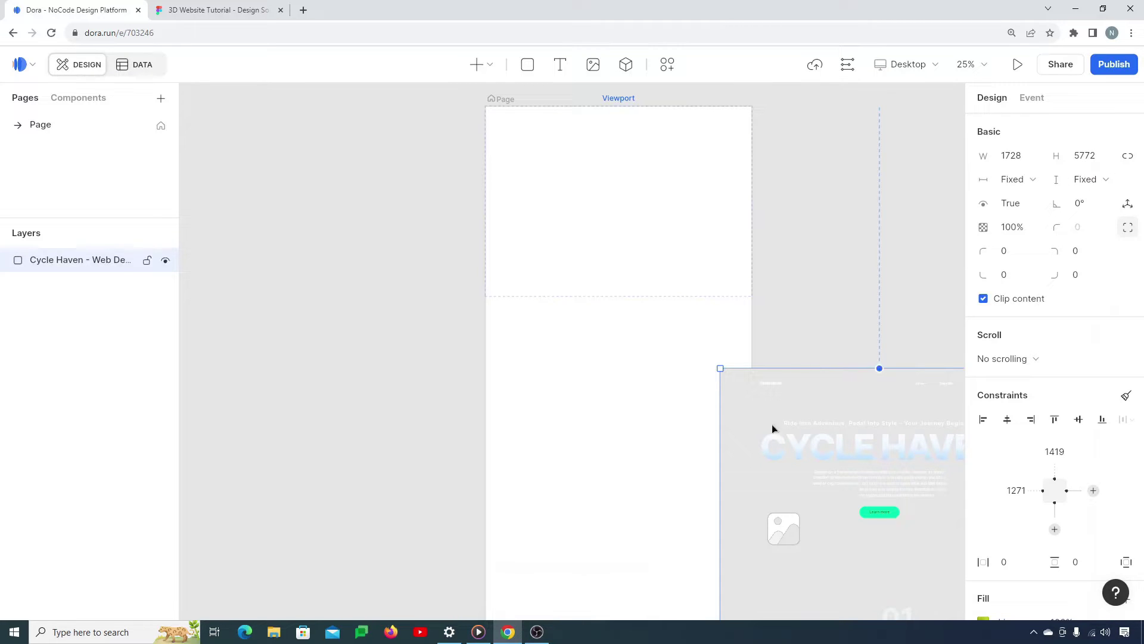
pyautogui.moveTo(809, 385); pyautogui.dragTo(568, 130)
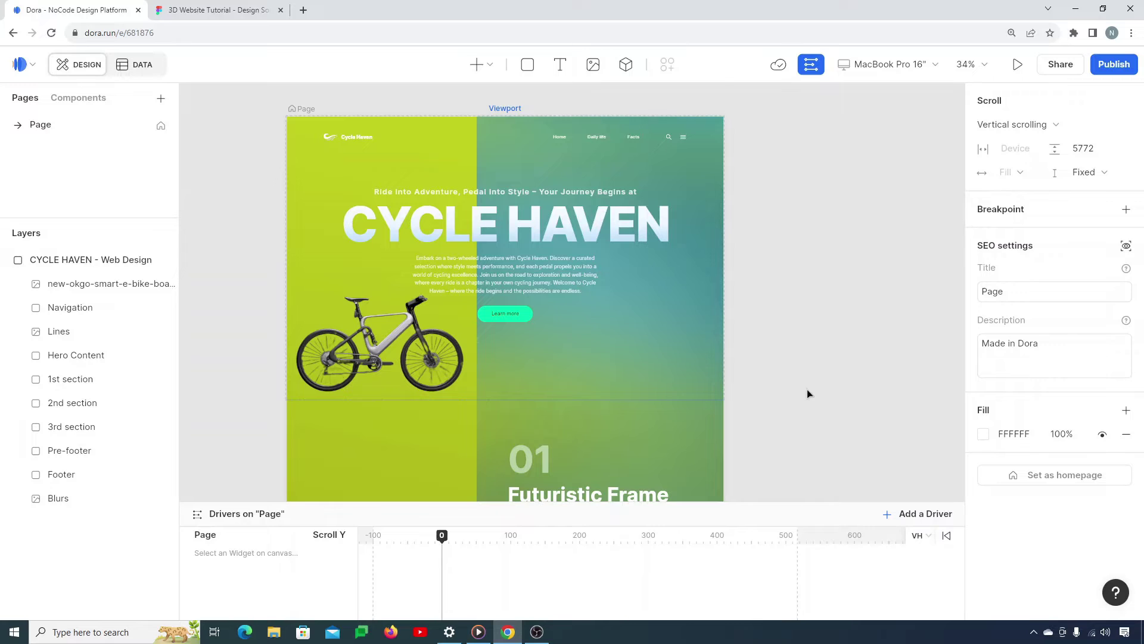
# Review the imported Cycle Haven design in Dora from the hero down to the footer.
pyautogui.scroll(-8, 631, 365)
pyautogui.scroll(-10, 630, 365)
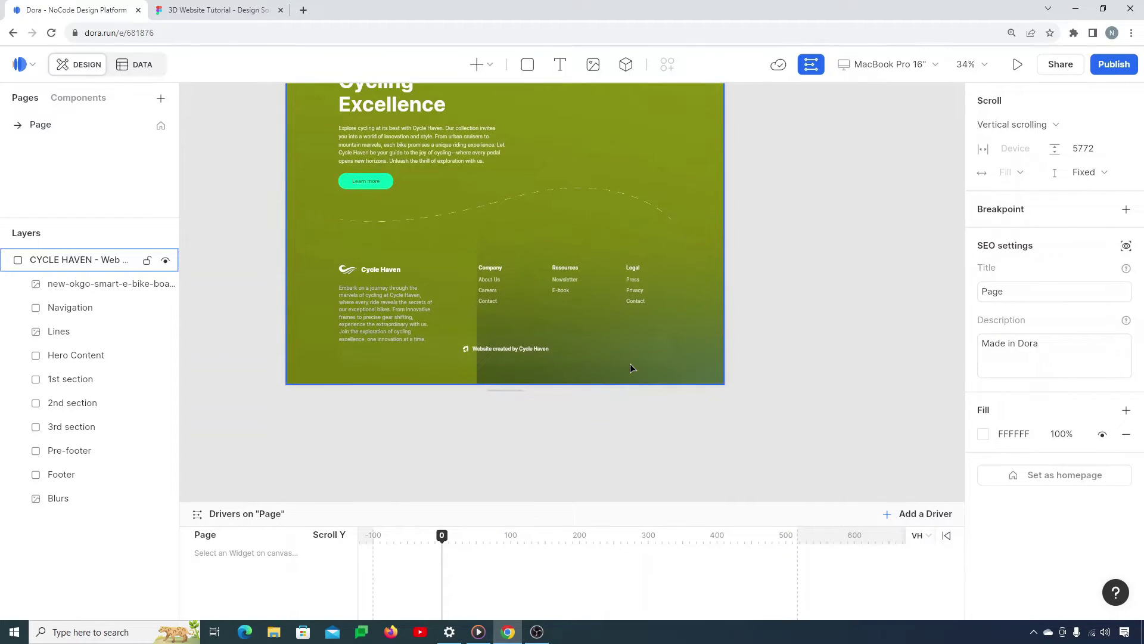
pyautogui.scroll(10, 631, 363)
pyautogui.scroll(10, 631, 367)
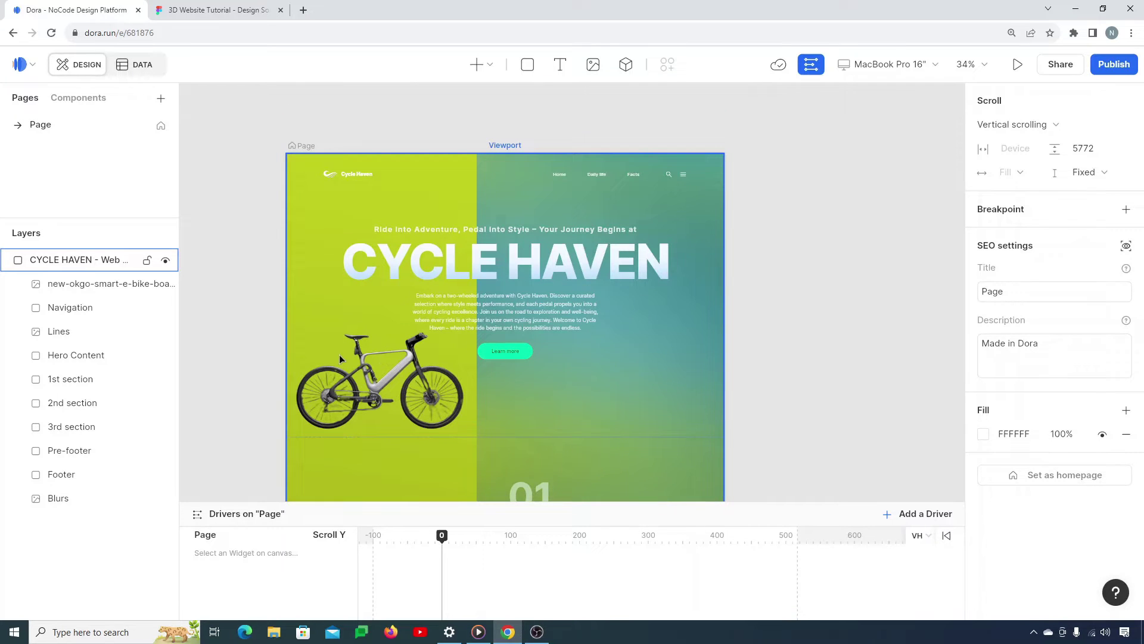
# Constrain the top edge of the bike image to the top of the Cycle Haven design frame.
pyautogui.click(405, 380)
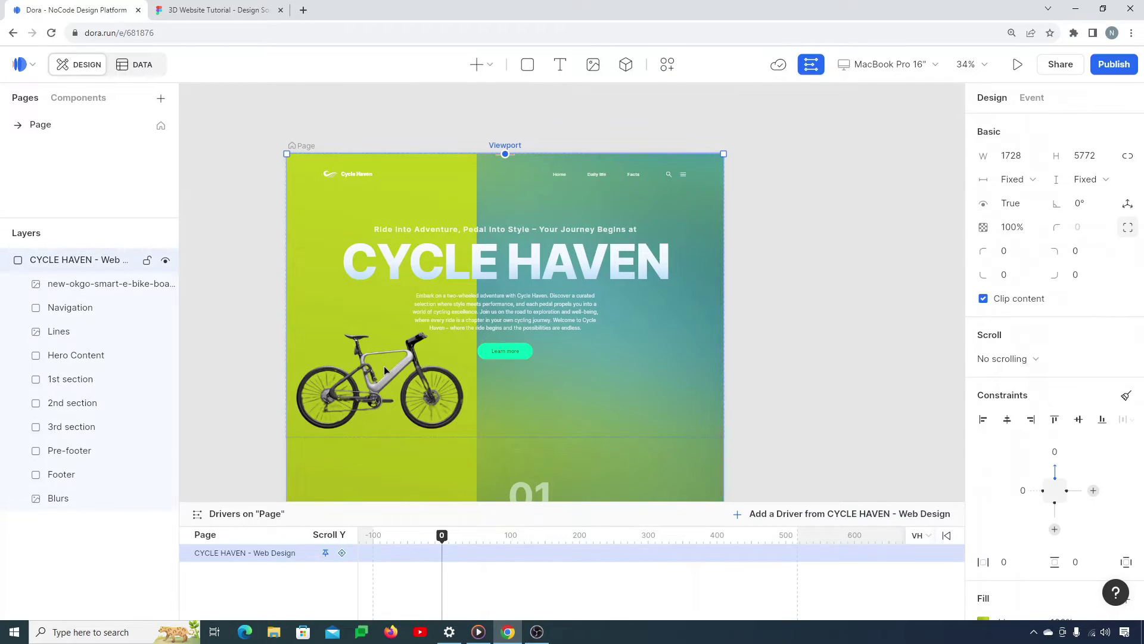
pyautogui.click(384, 370)
pyautogui.moveTo(390, 316); pyautogui.dragTo(388, 277)
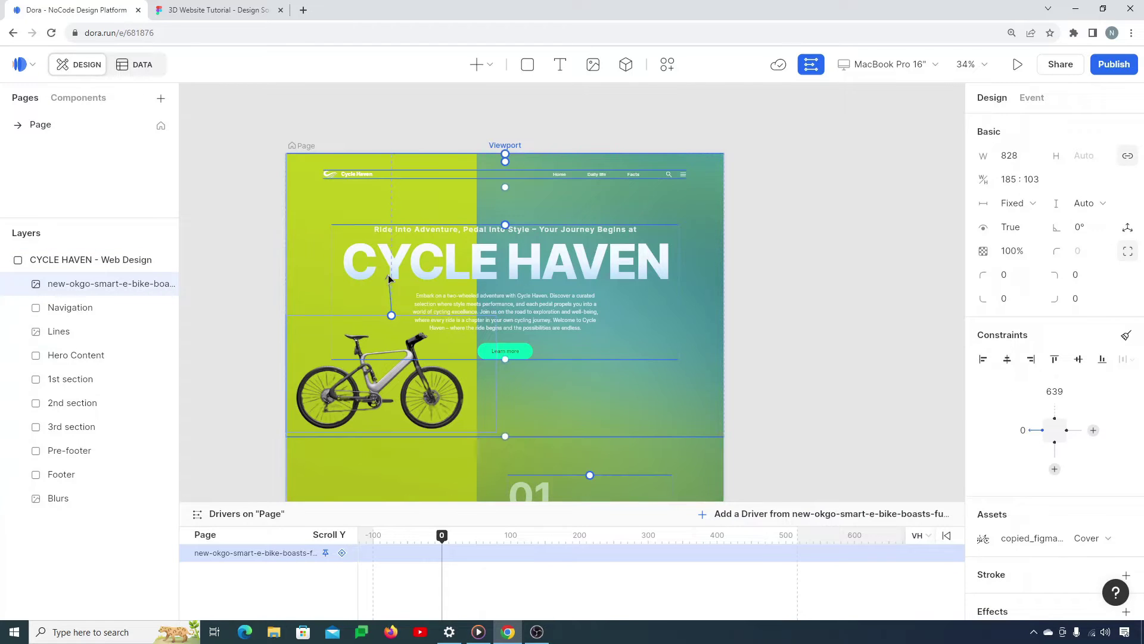
pyautogui.moveTo(396, 194); pyautogui.dragTo(389, 156)
pyautogui.click(459, 169)
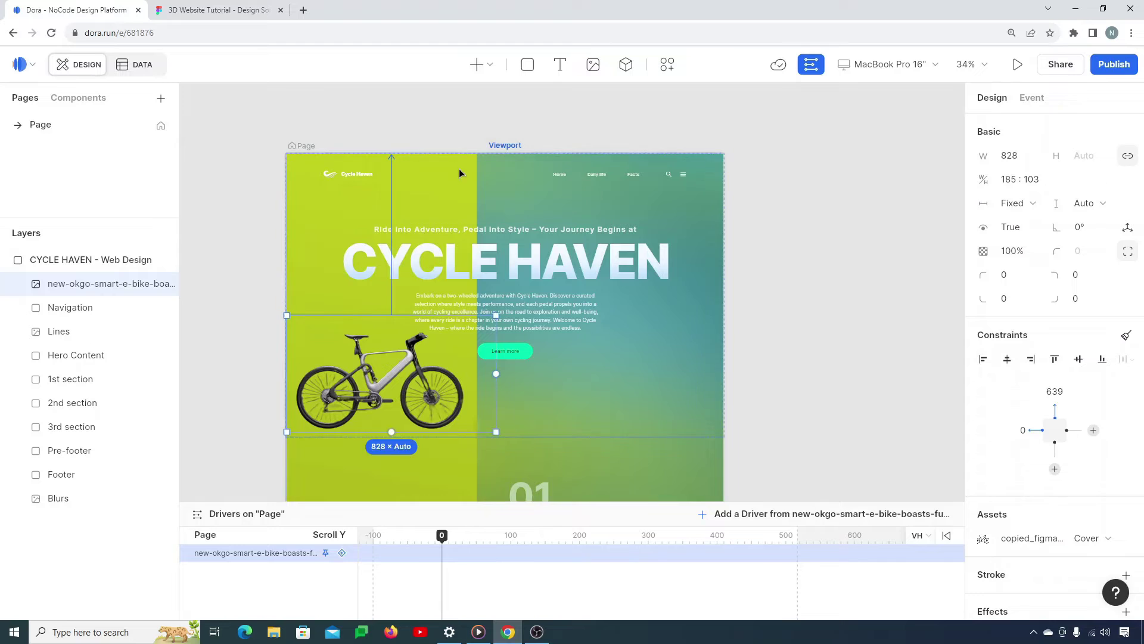
# Move the bike image down beside the Futuristic Frame section, to a top constraint distance of about 1271.
pyautogui.scroll(1, 407, 361)
pyautogui.scroll(-3, 407, 361)
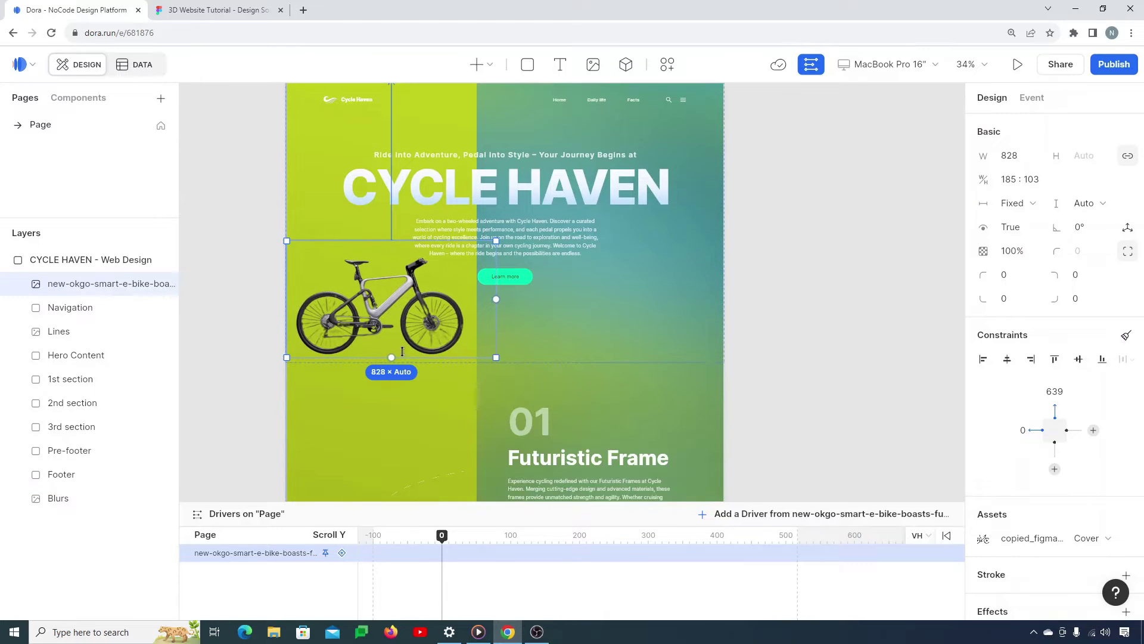
pyautogui.moveTo(395, 310); pyautogui.dragTo(397, 436)
pyautogui.click(786, 332)
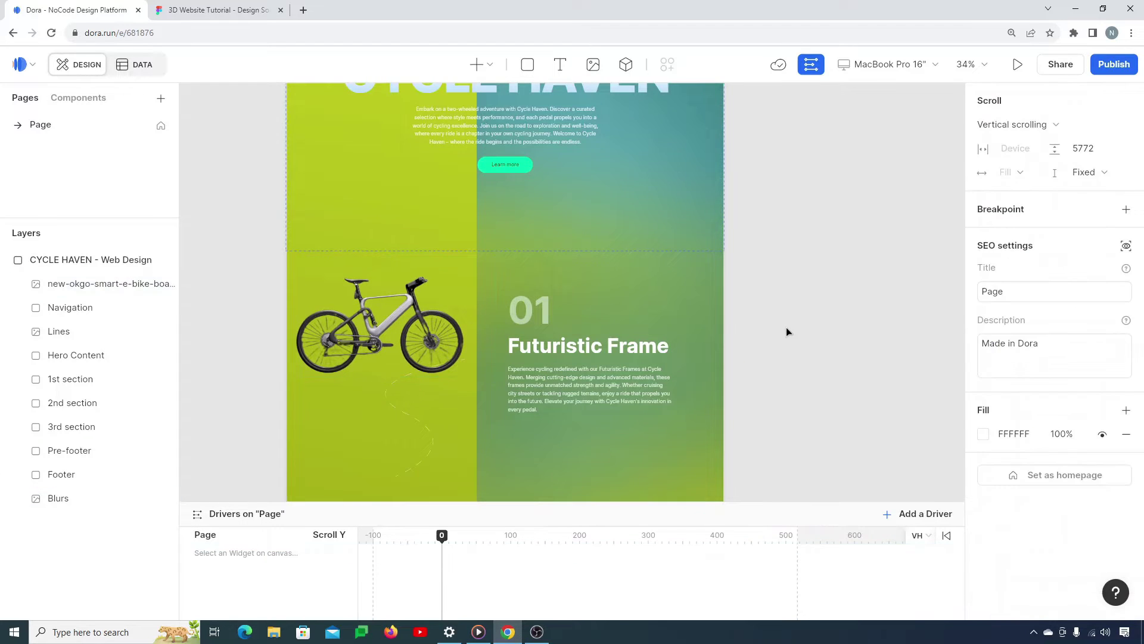
pyautogui.scroll(-3, 787, 332)
pyautogui.scroll(2, 786, 332)
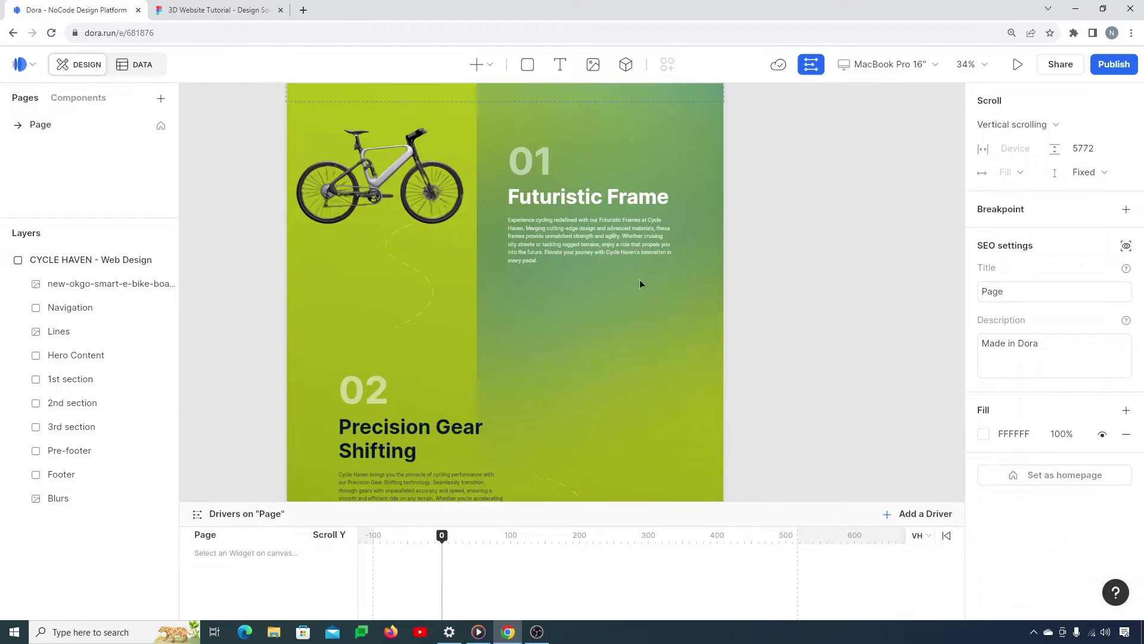
pyautogui.click(398, 227)
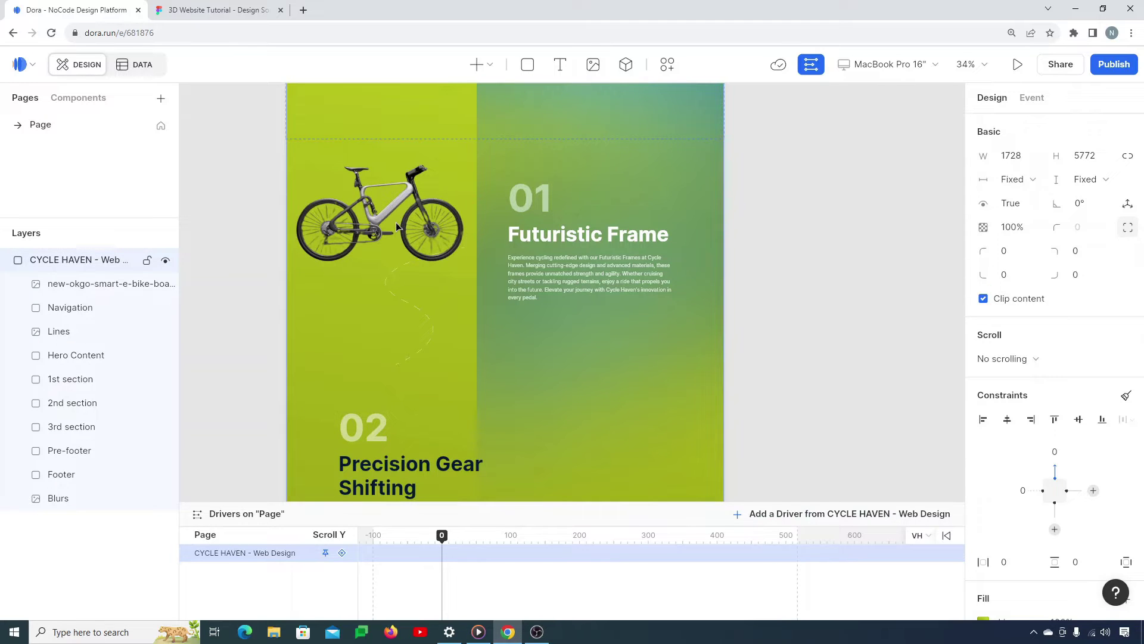
pyautogui.moveTo(398, 226); pyautogui.dragTo(398, 254)
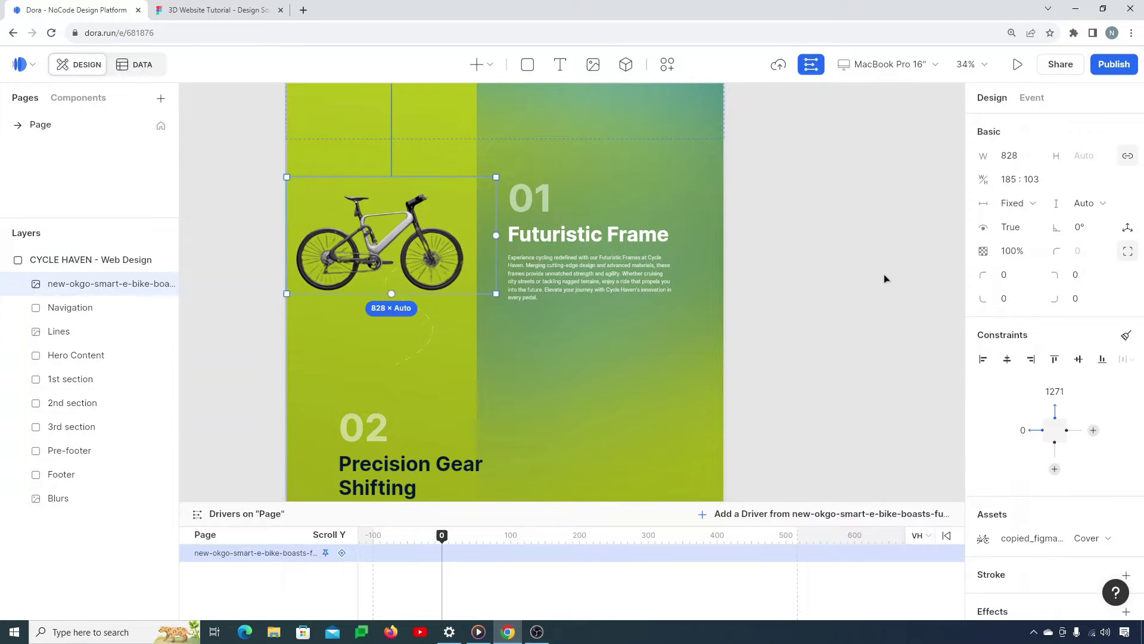
pyautogui.click(862, 286)
# Preview the Cycle Haven page and check the bike and the three numbered sections while scrolling.
pyautogui.scroll(8, 862, 286)
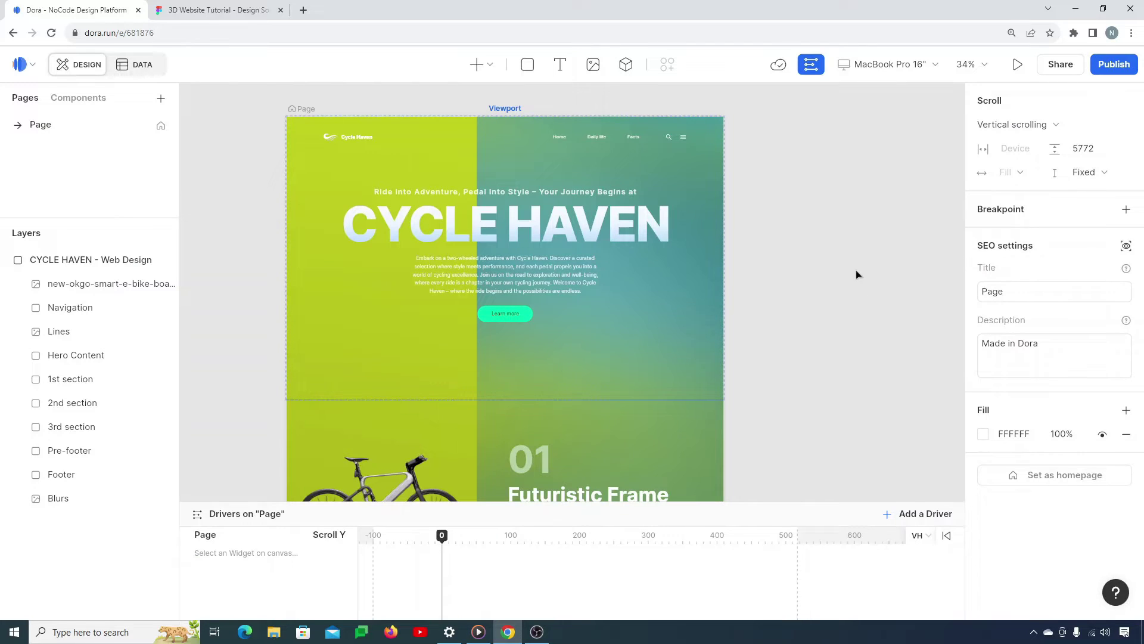
pyautogui.click(1017, 65)
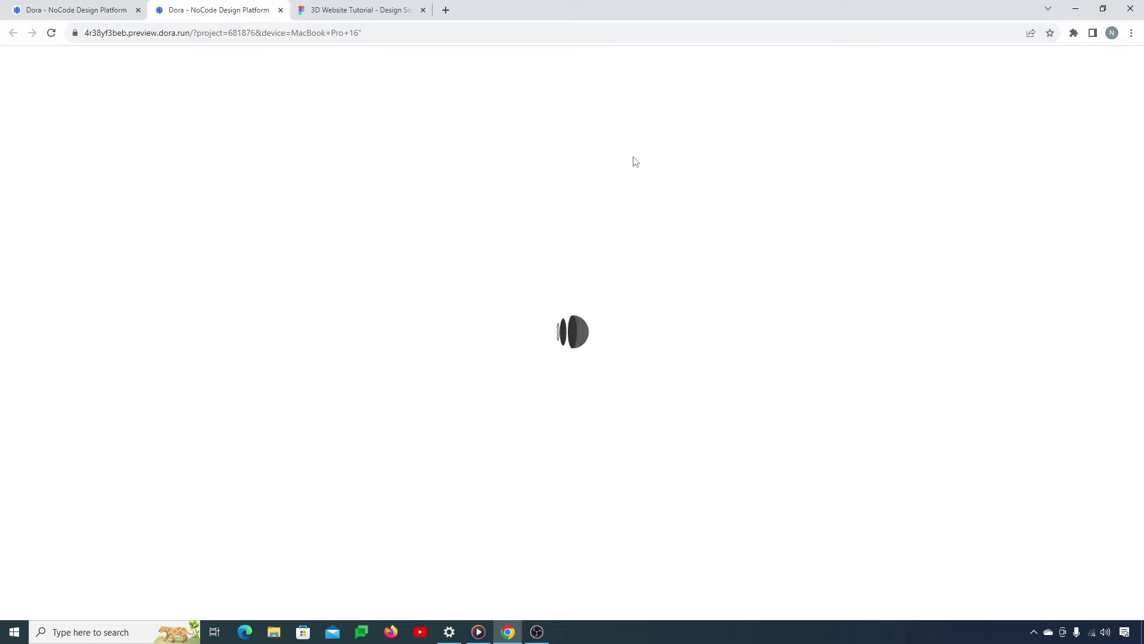
pyautogui.scroll(-10, 433, 330)
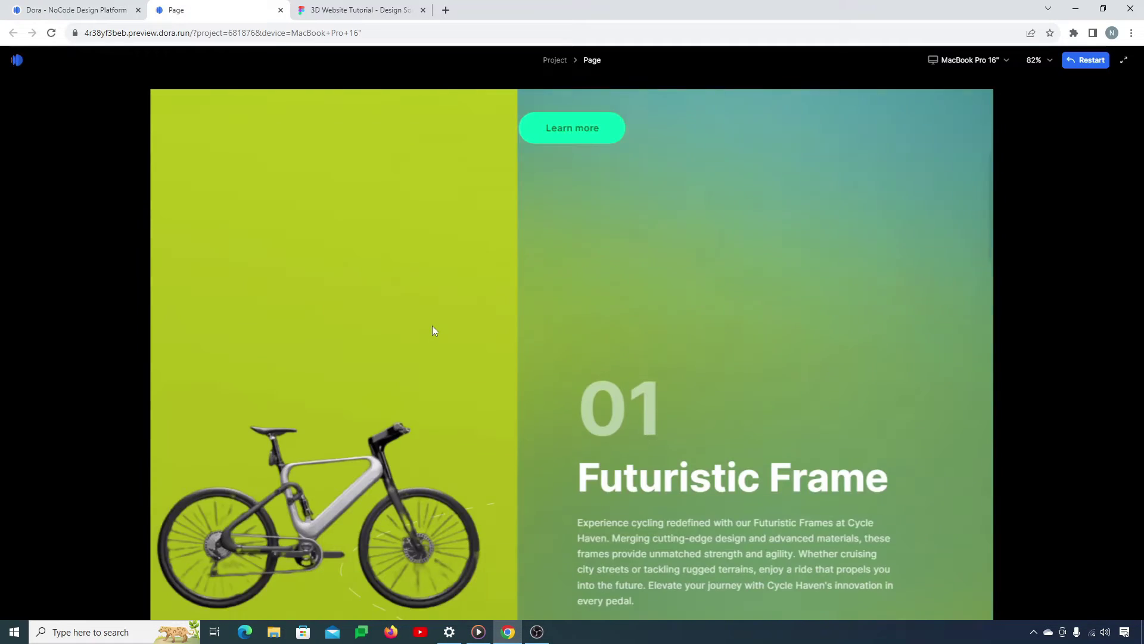
pyautogui.scroll(-3, 433, 330)
pyautogui.scroll(3, 433, 330)
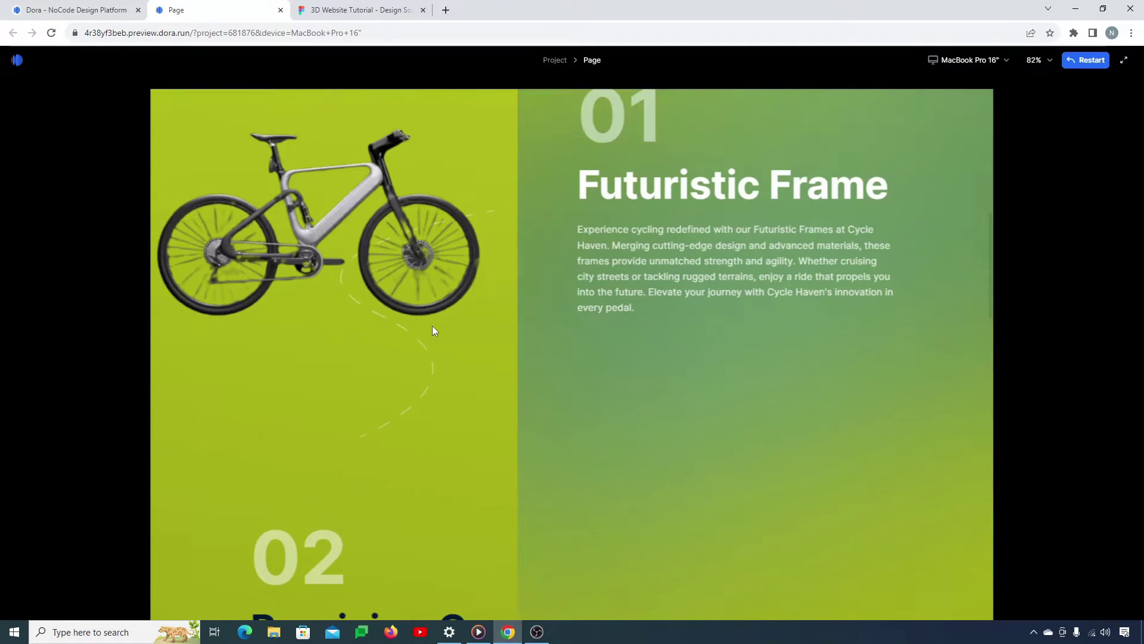
pyautogui.scroll(-10, 432, 326)
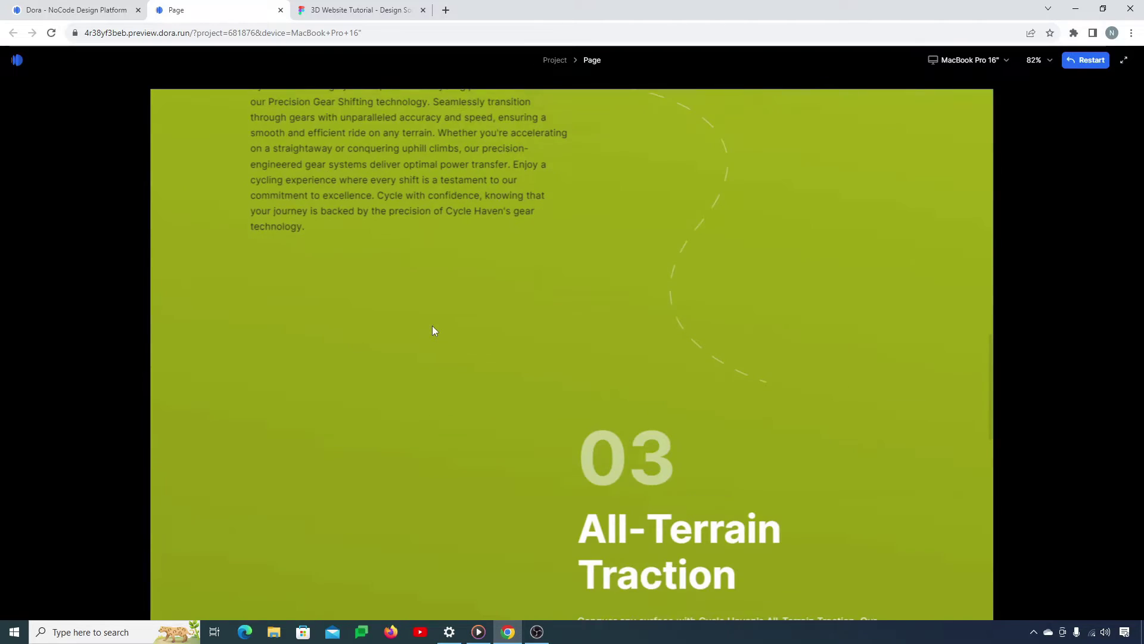
pyautogui.scroll(10, 444, 303)
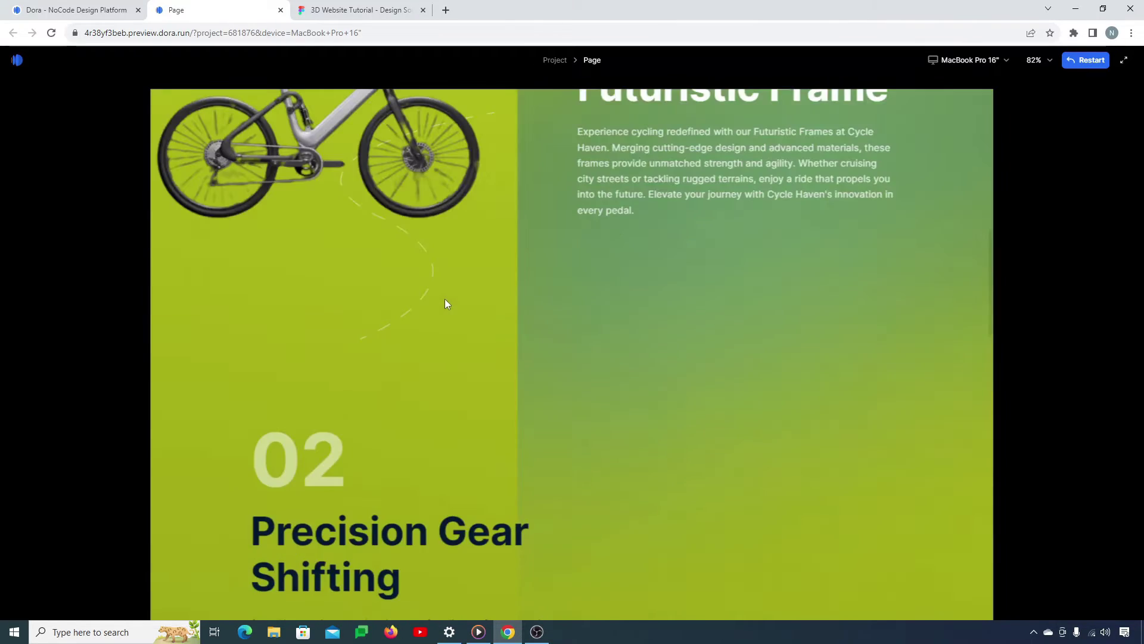
pyautogui.scroll(6, 444, 303)
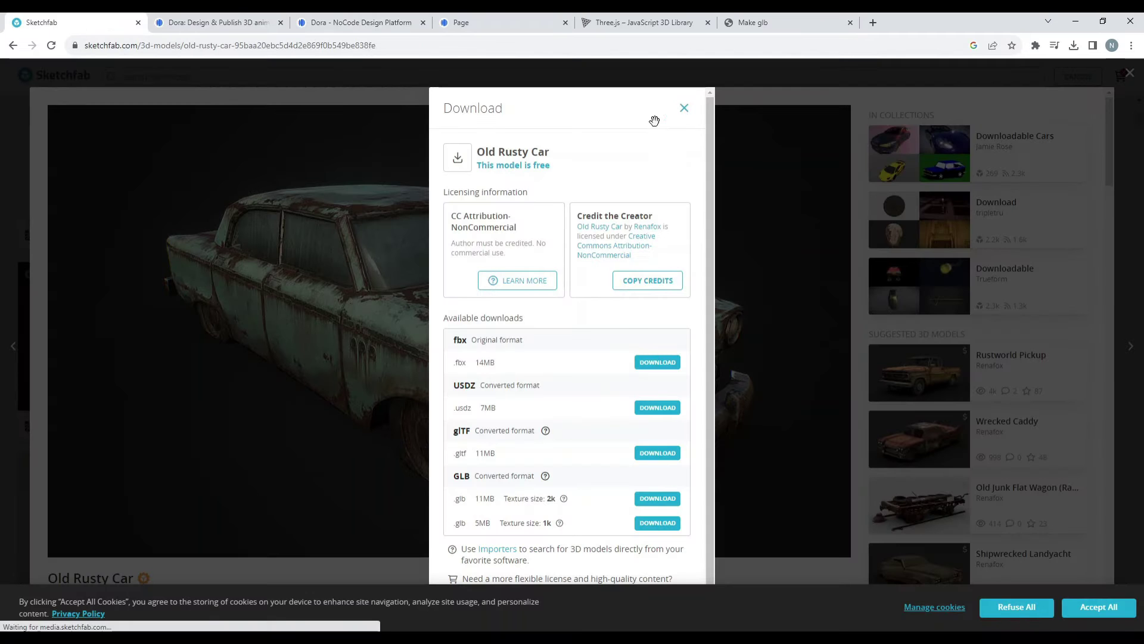
# On Sketchfab, close the Old Rusty Car download options and model view, and browse the downloadable Cars & Vehicles models.
pyautogui.press('Escape')
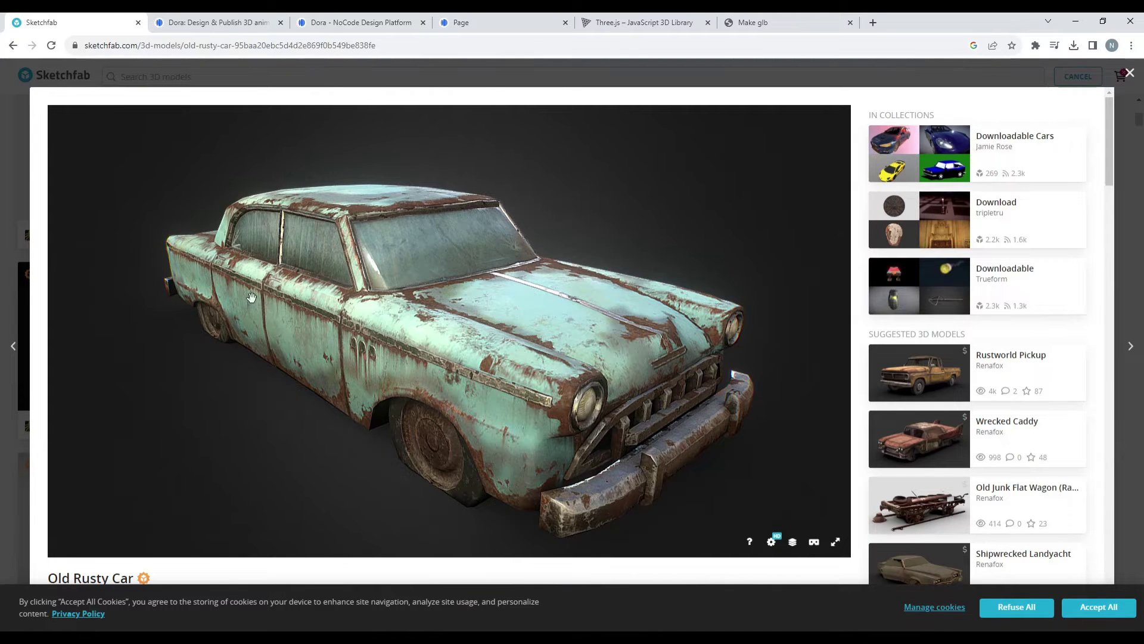
pyautogui.click(1130, 74)
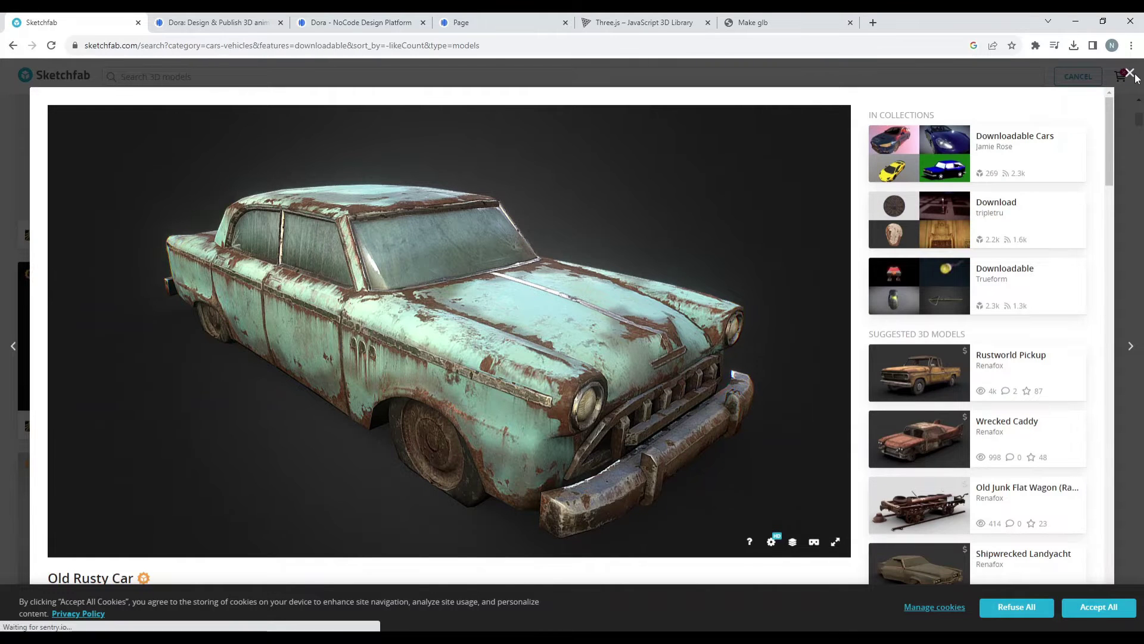
pyautogui.scroll(5, 314, 470)
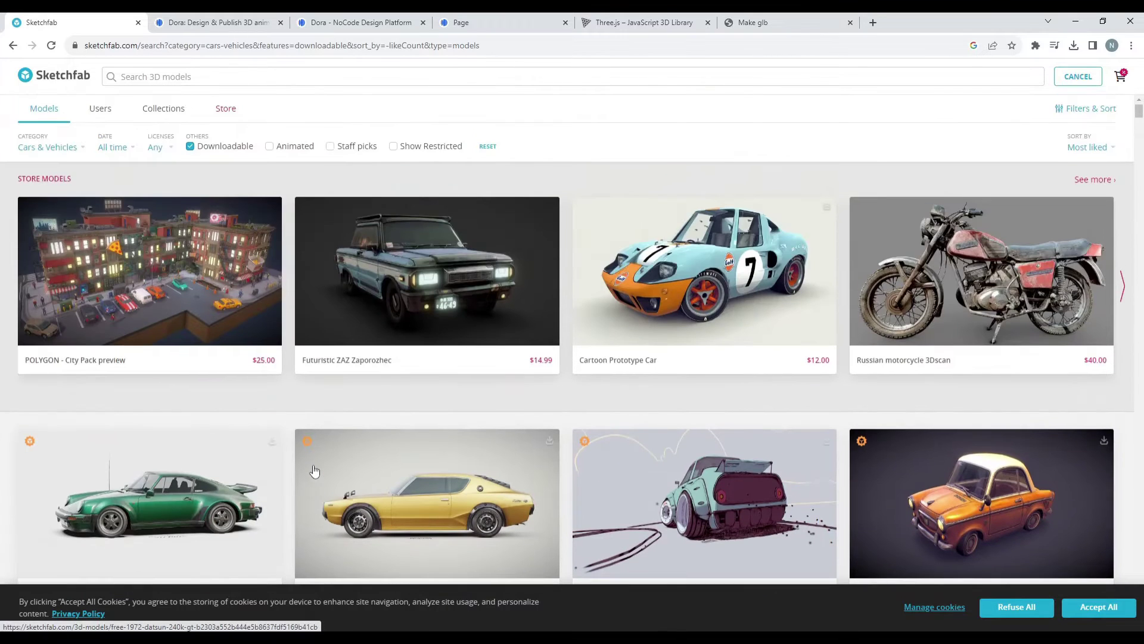
pyautogui.scroll(-5, 314, 470)
pyautogui.scroll(5, 315, 471)
pyautogui.scroll(-10, 314, 471)
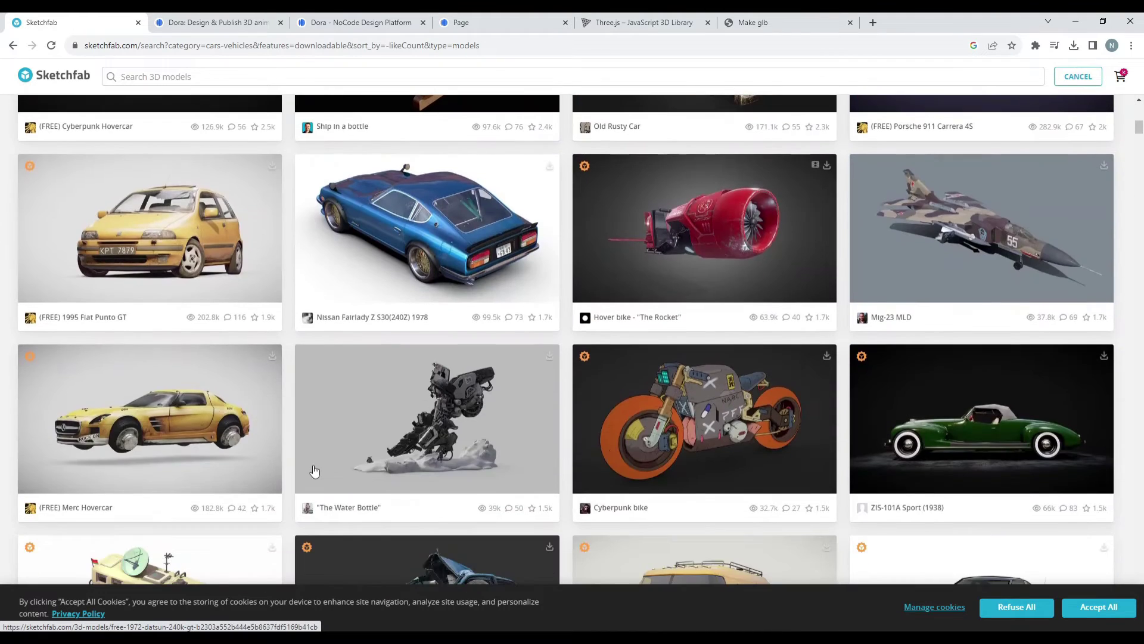
# Look through the interest categories on the Sketchfab newsfeed page.
pyautogui.scroll(7, 315, 471)
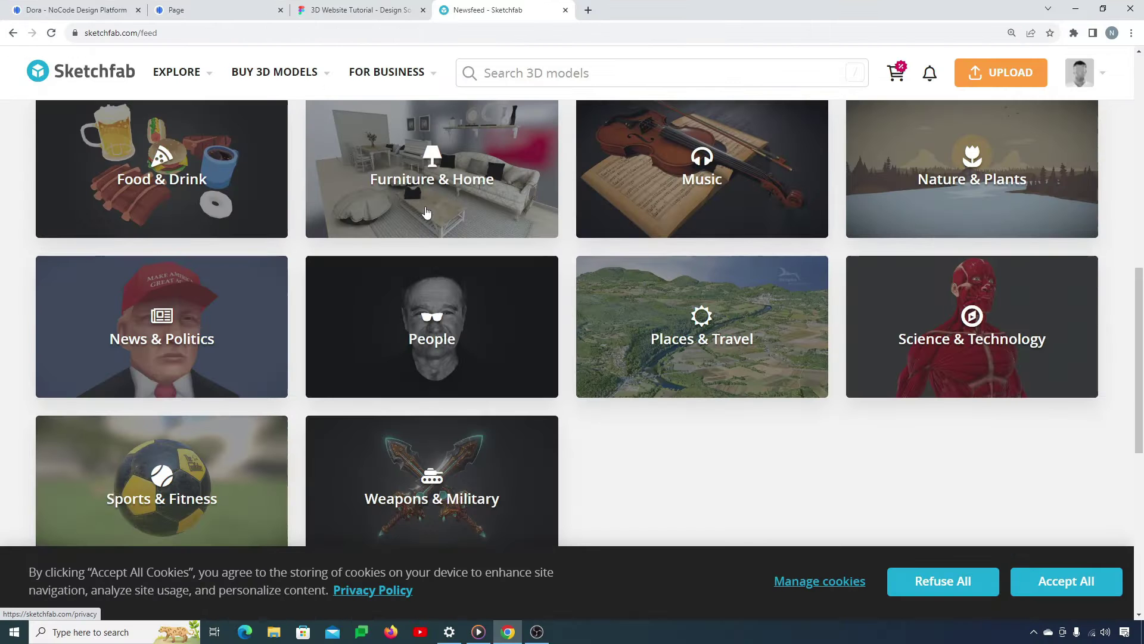
pyautogui.scroll(-3, 425, 212)
pyautogui.scroll(15, 426, 212)
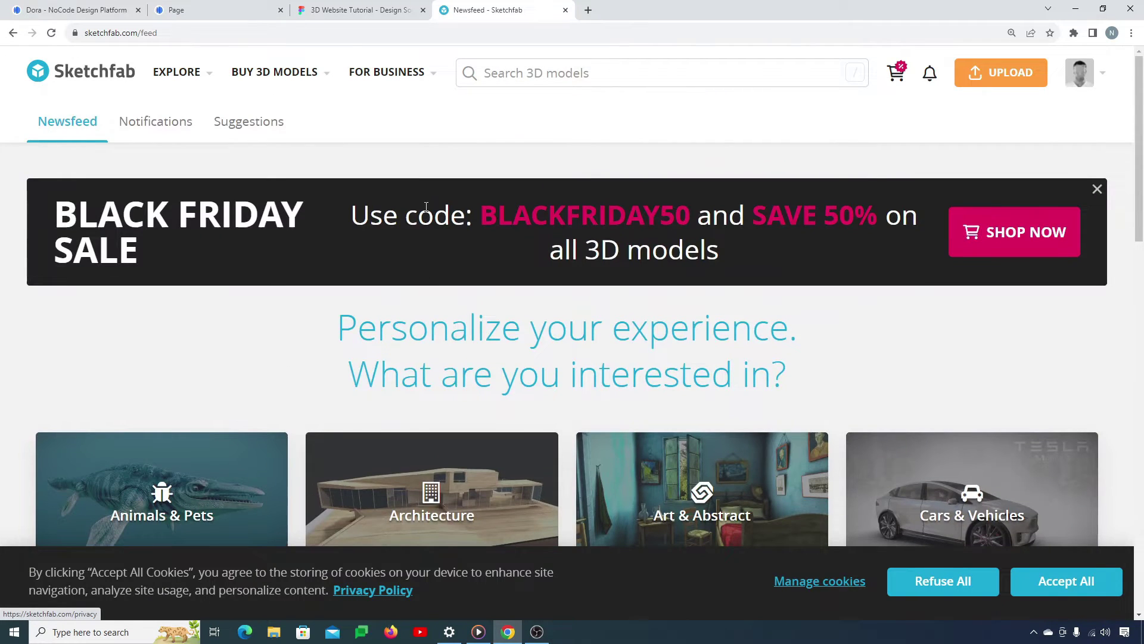
# Search Sketchfab for "bicycle" models, limited to downloadable and animated ones.
pyautogui.click(519, 68)
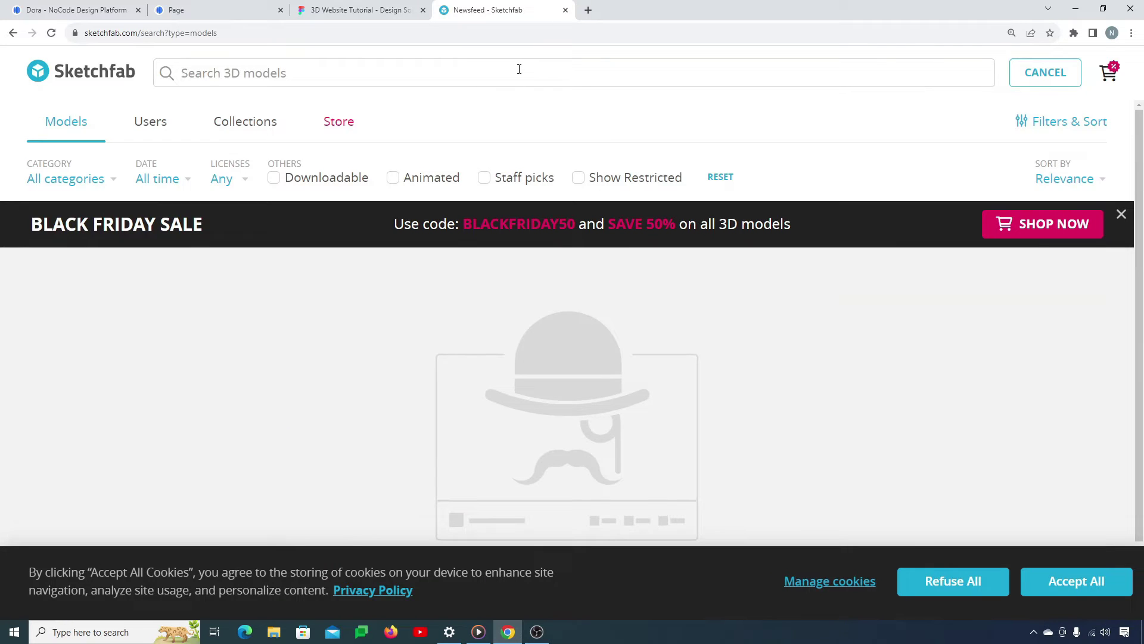
pyautogui.write('cycle')
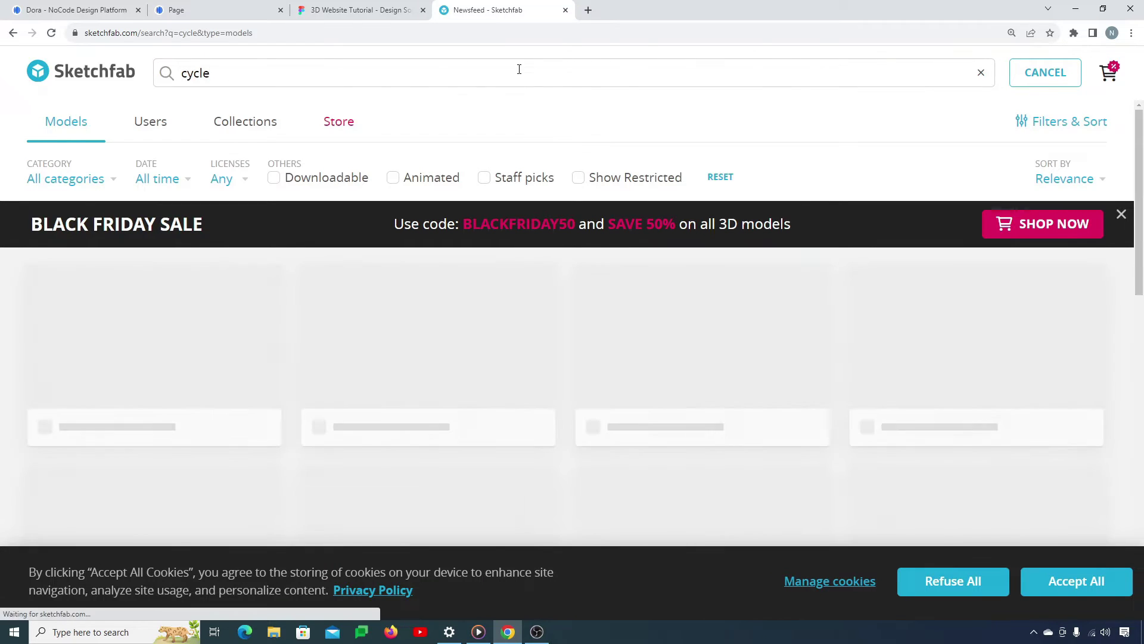
pyautogui.click(393, 179)
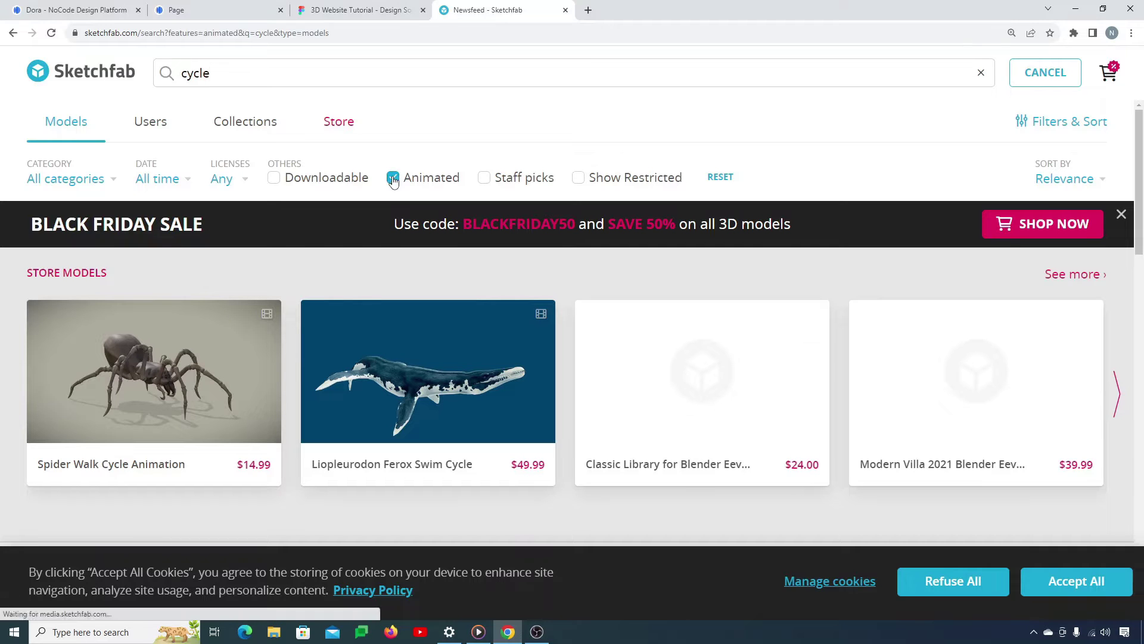
pyautogui.click(274, 179)
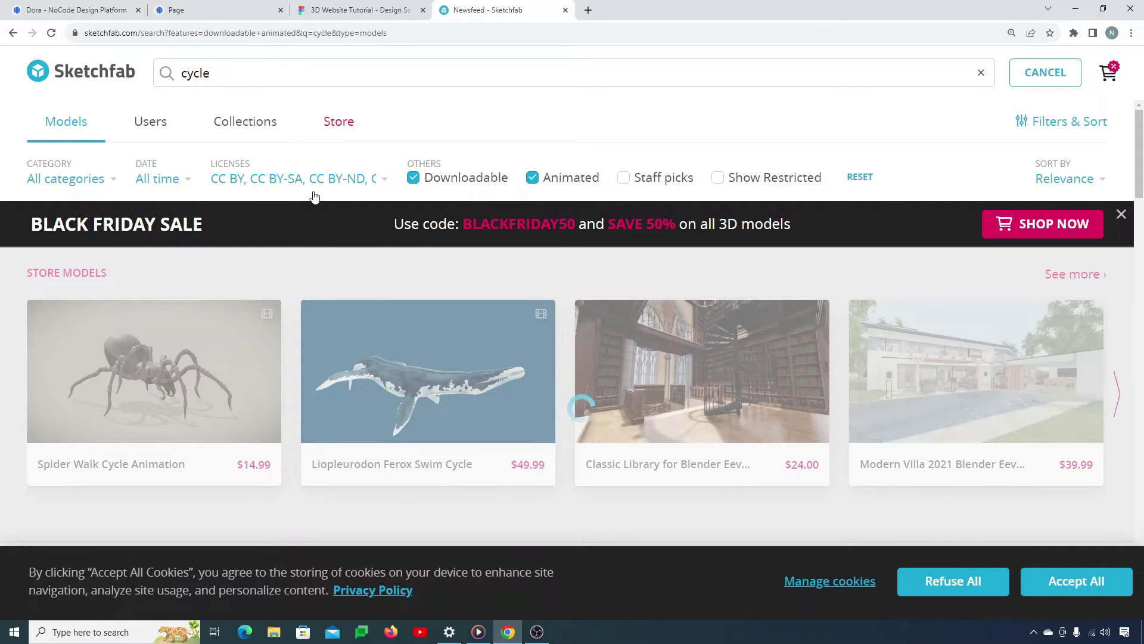
pyautogui.click(296, 72)
pyautogui.press('Home')
pyautogui.write('bi')
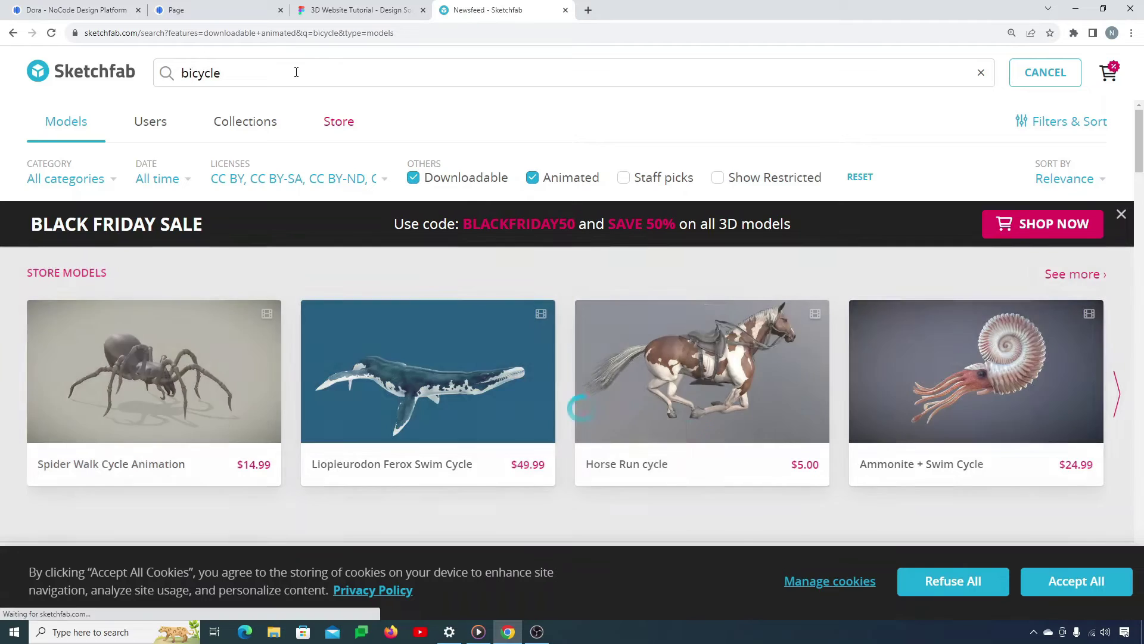
pyautogui.press('Return')
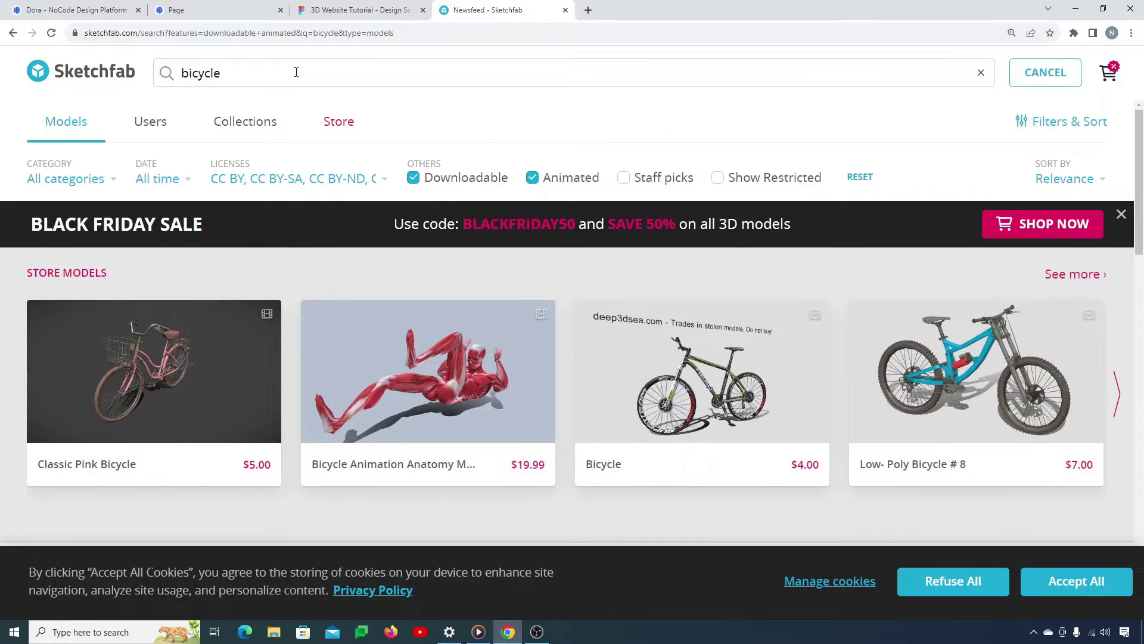
# Open the red CYCLE bicycle model from the search results and review its details.
pyautogui.scroll(-10, 596, 298)
pyautogui.click(715, 378)
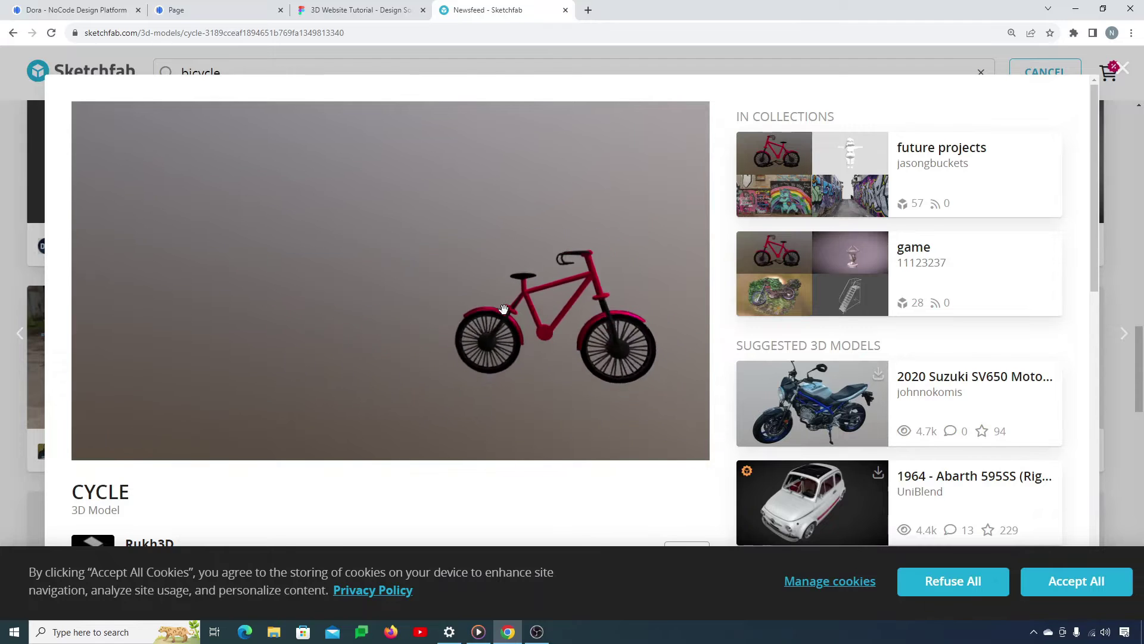
pyautogui.scroll(-3, 391, 503)
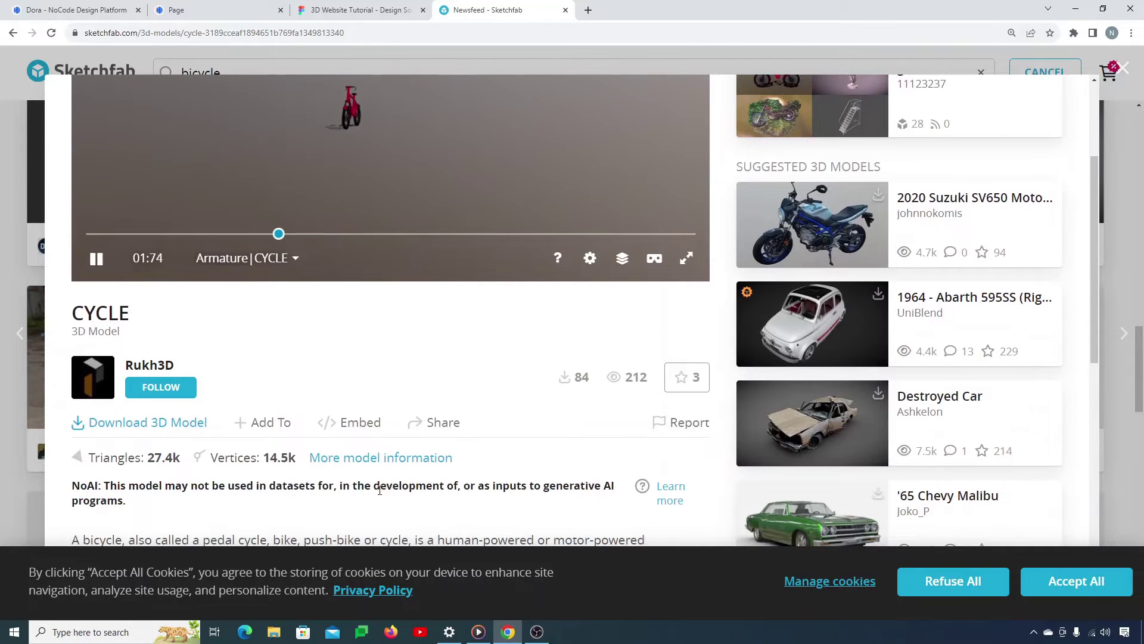
pyautogui.scroll(-1, 379, 490)
pyautogui.scroll(-1, 343, 404)
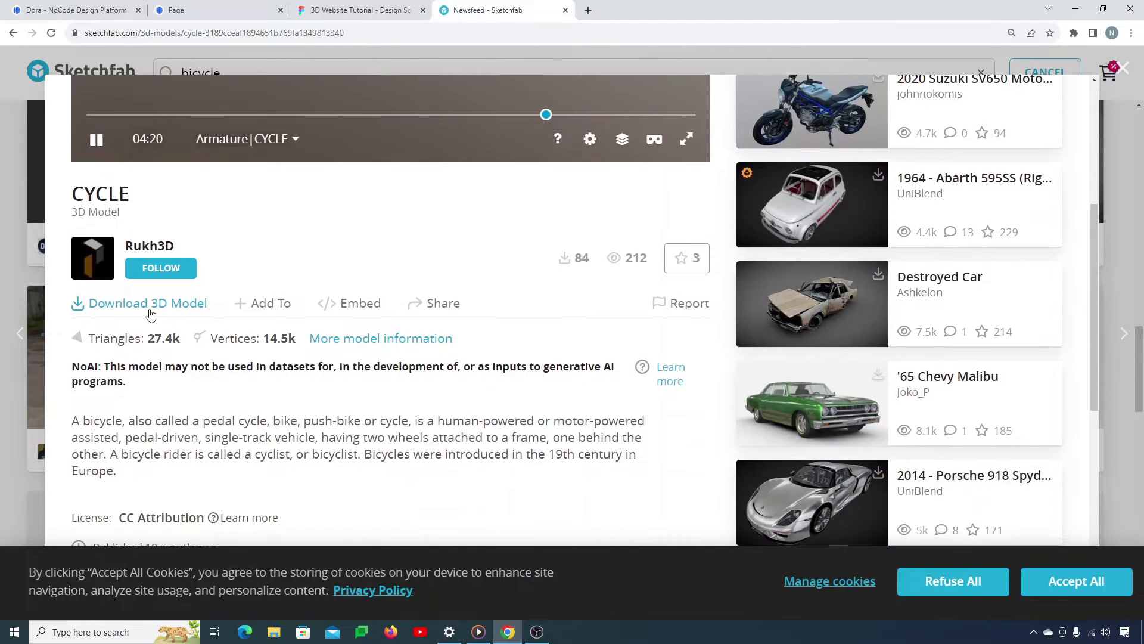
# Download the free CYCLE model in the GLB converted format.
pyautogui.click(149, 304)
pyautogui.scroll(-1, 554, 406)
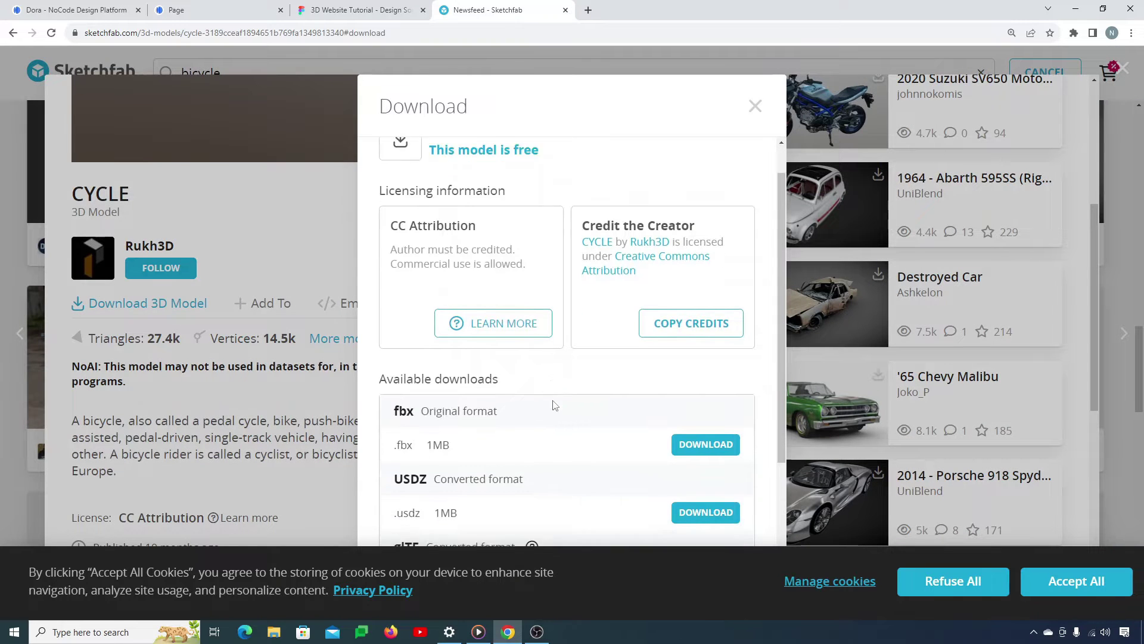
pyautogui.scroll(-3, 554, 406)
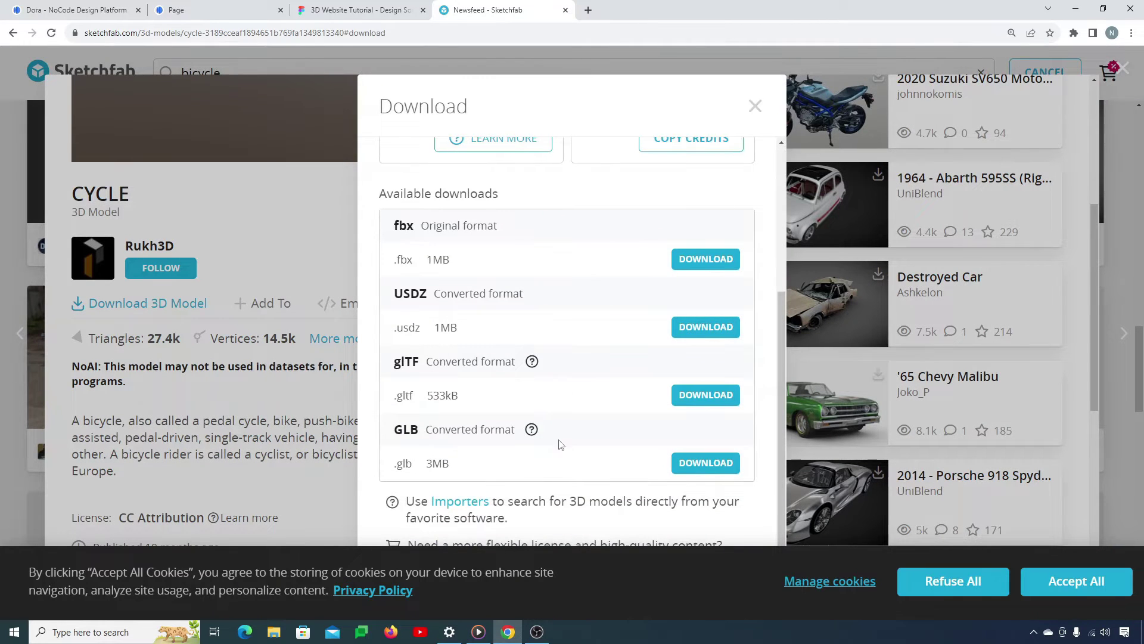
pyautogui.moveTo(420, 432); pyautogui.dragTo(515, 431)
pyautogui.moveTo(517, 430); pyautogui.dragTo(388, 436)
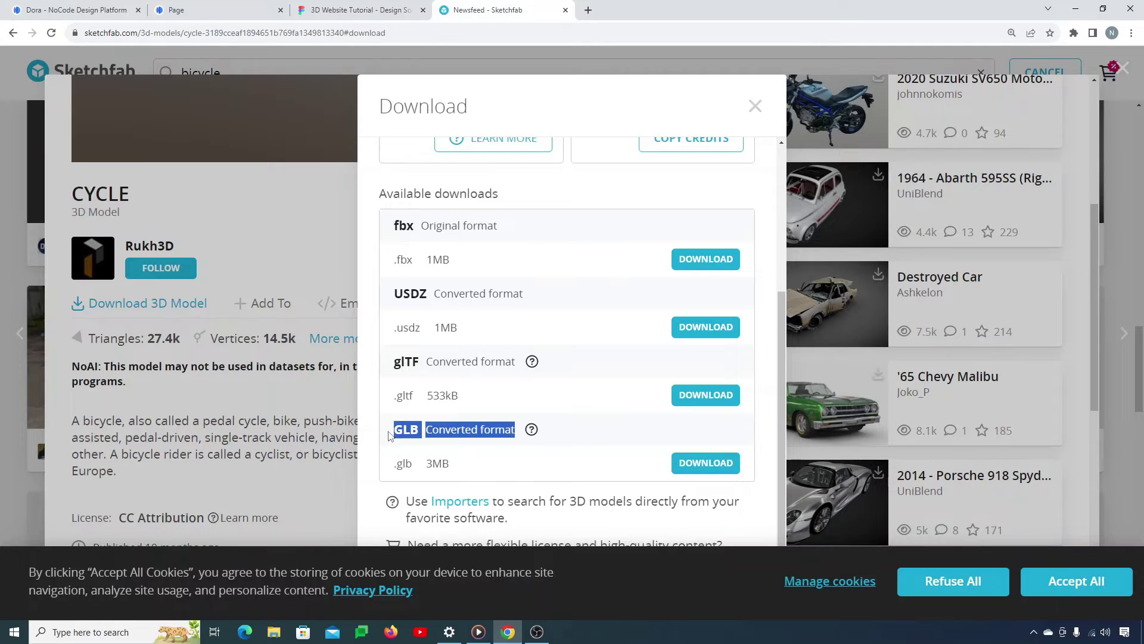
pyautogui.click(700, 465)
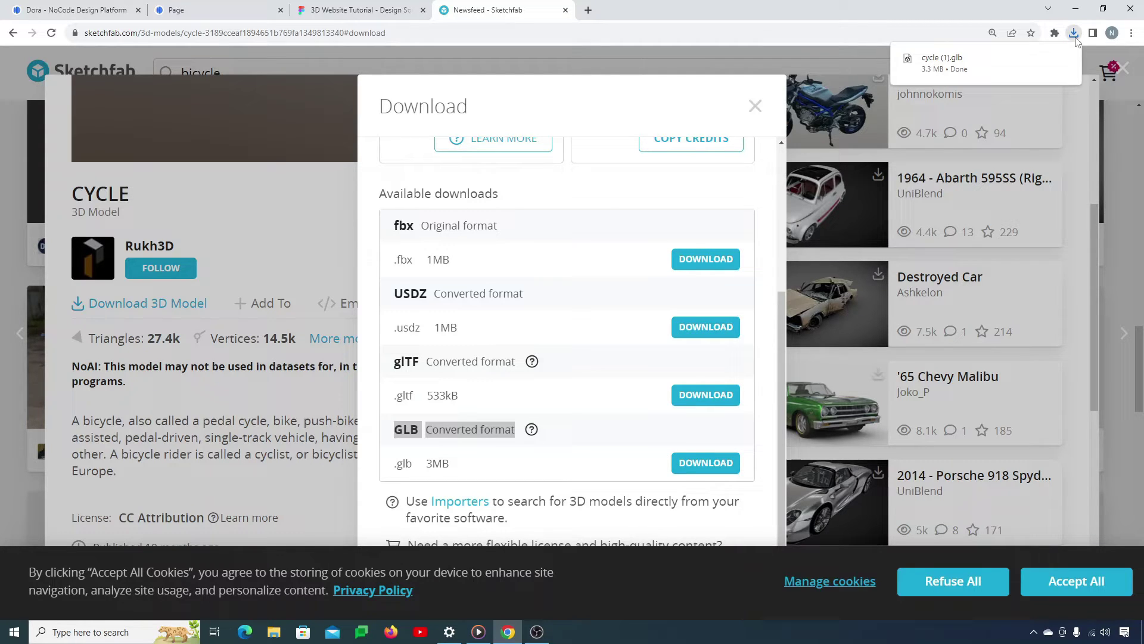
# Switch to Dora and draw a 3D widget of about 1724 × 994 over the hero area below the navigation.
pyautogui.click(50, 7)
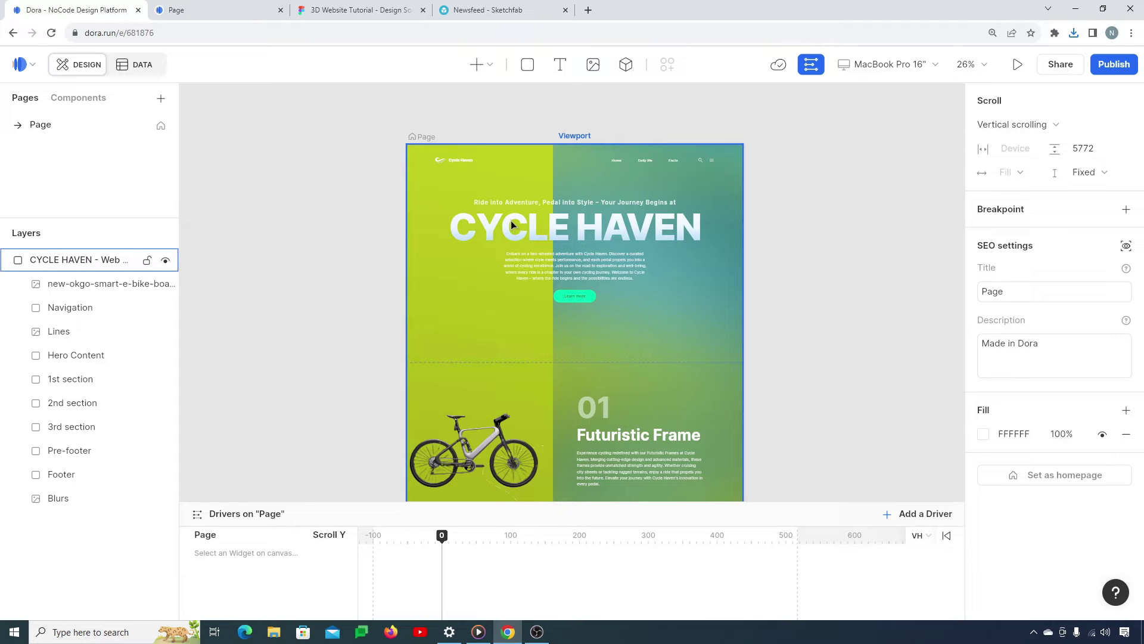
pyautogui.click(624, 66)
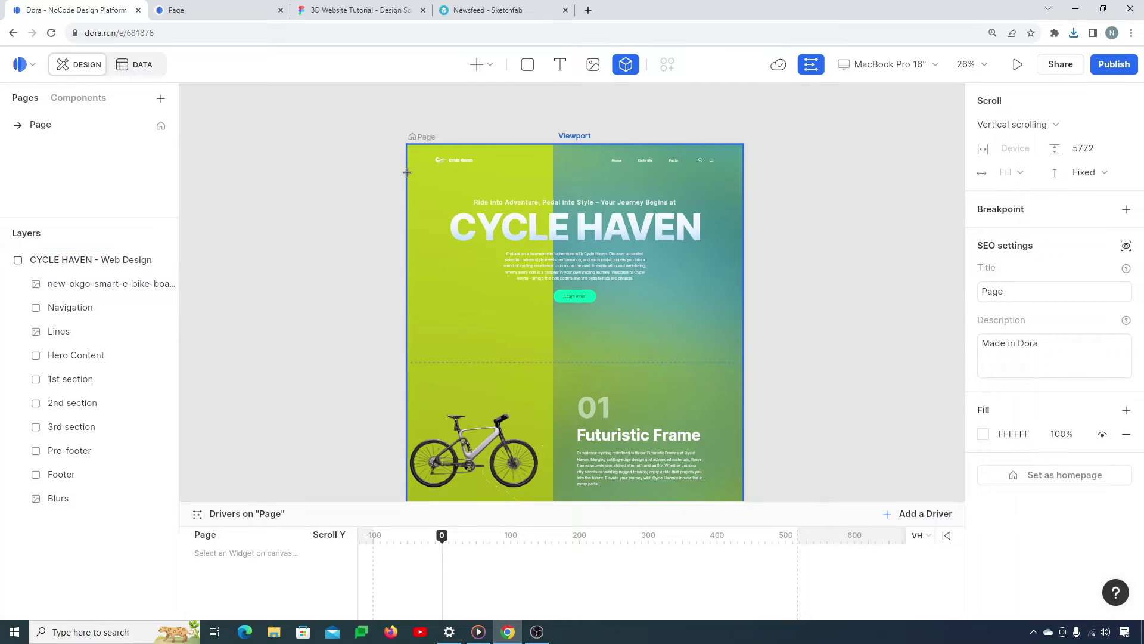
pyautogui.moveTo(407, 170); pyautogui.dragTo(742, 362)
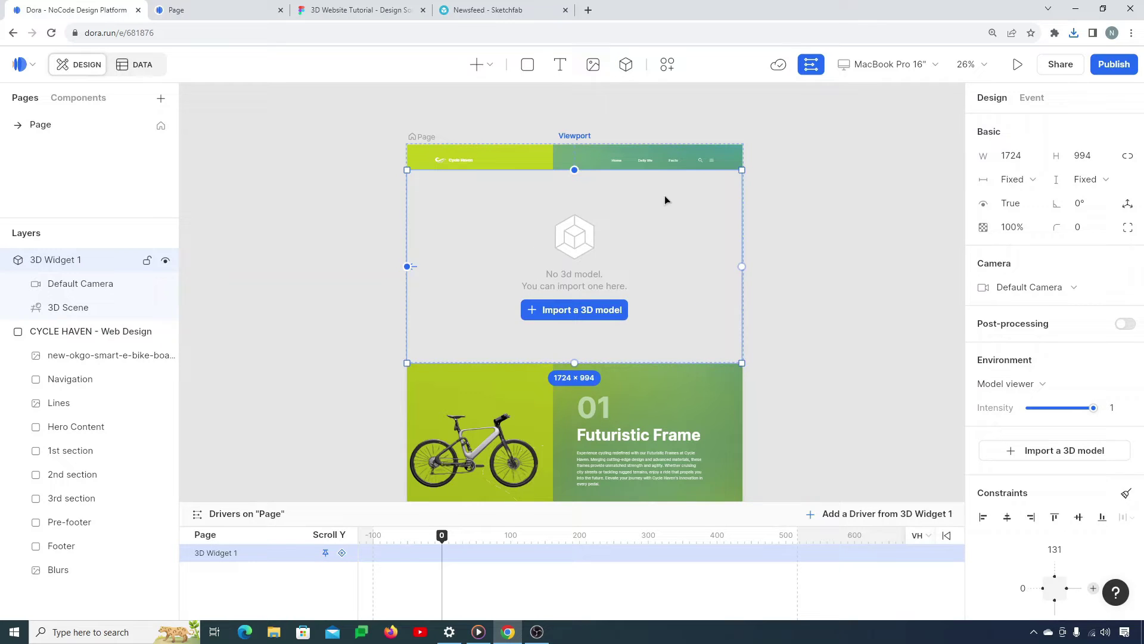
# Constrain the top edge of the new 3D widget to the Viewport top.
pyautogui.click(574, 171)
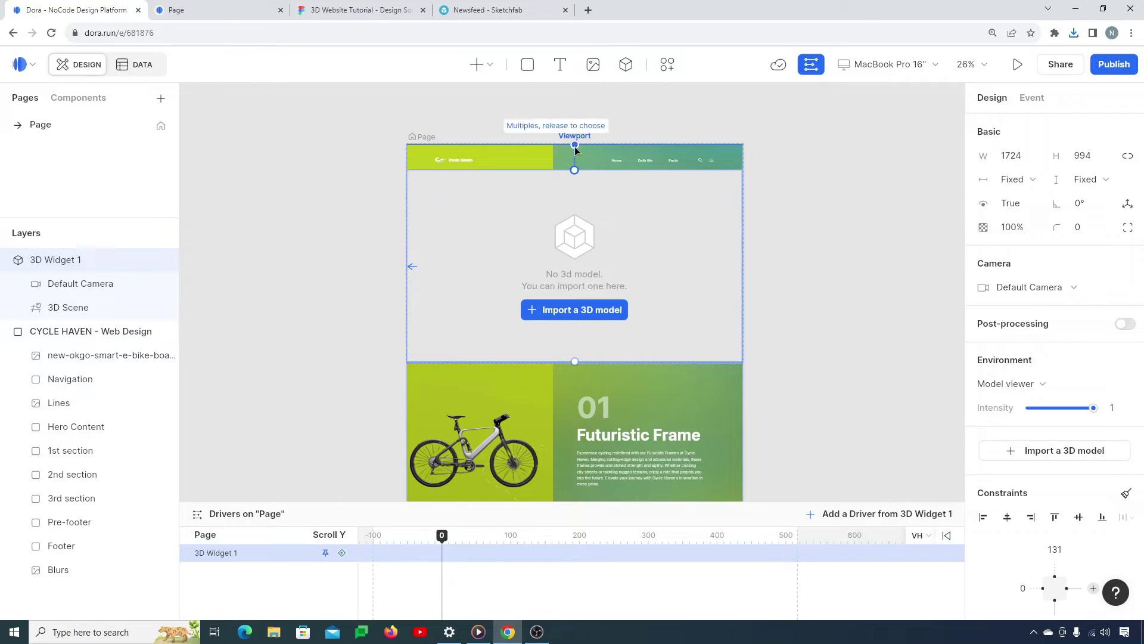
pyautogui.click(575, 150)
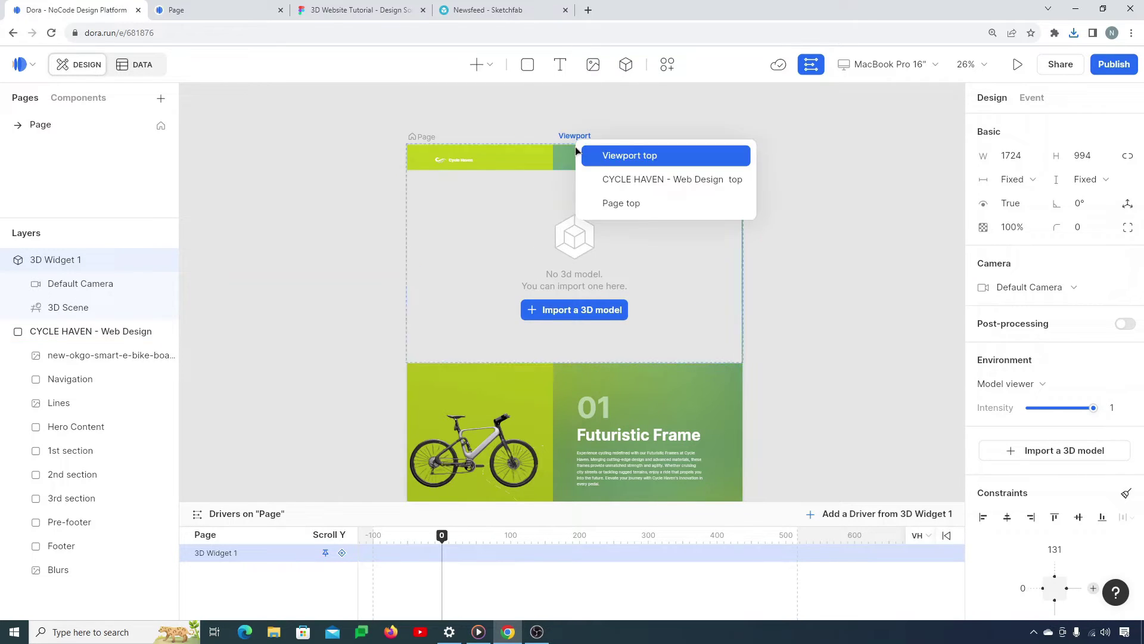
pyautogui.click(653, 156)
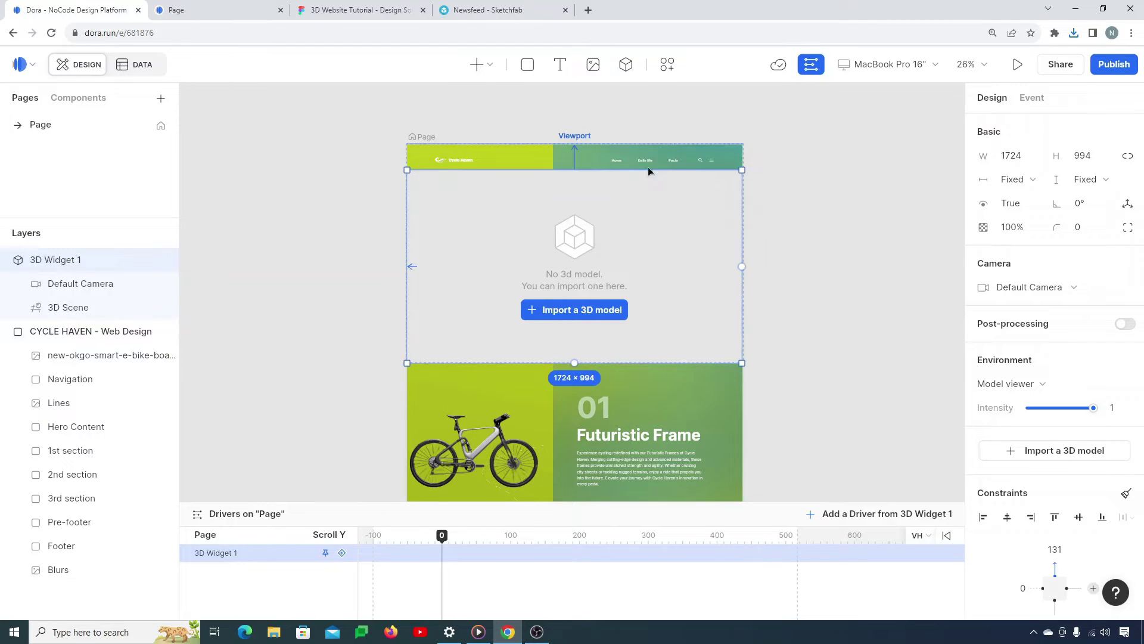
# Import the downloaded cycle (1) model from the Downloads folder into the 3D widget.
pyautogui.click(572, 308)
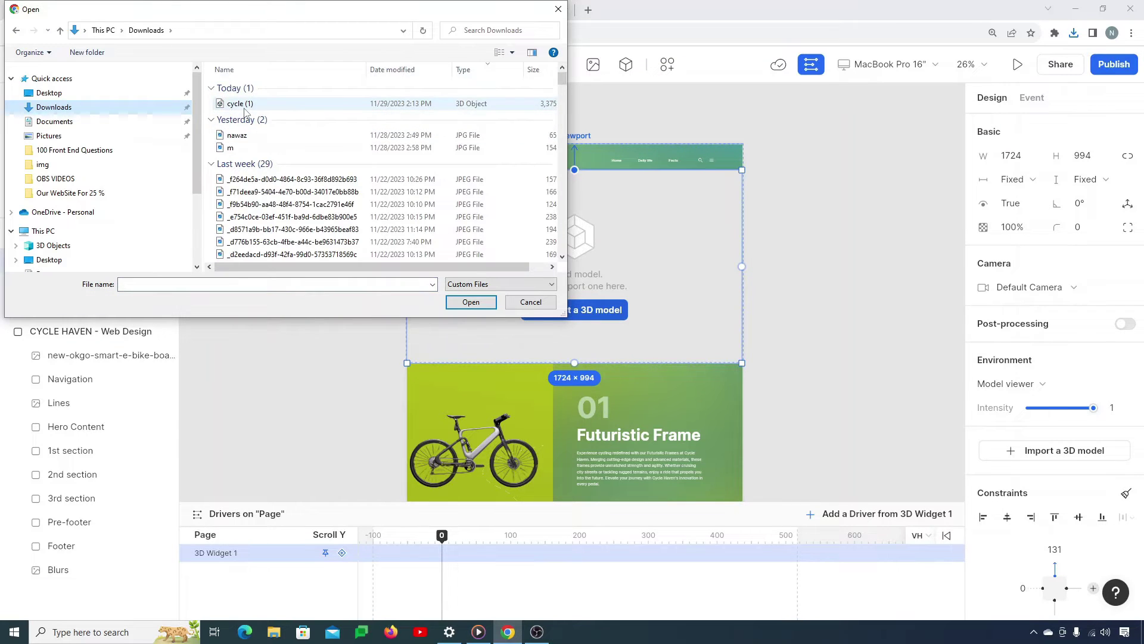
pyautogui.click(238, 104)
pyautogui.click(464, 304)
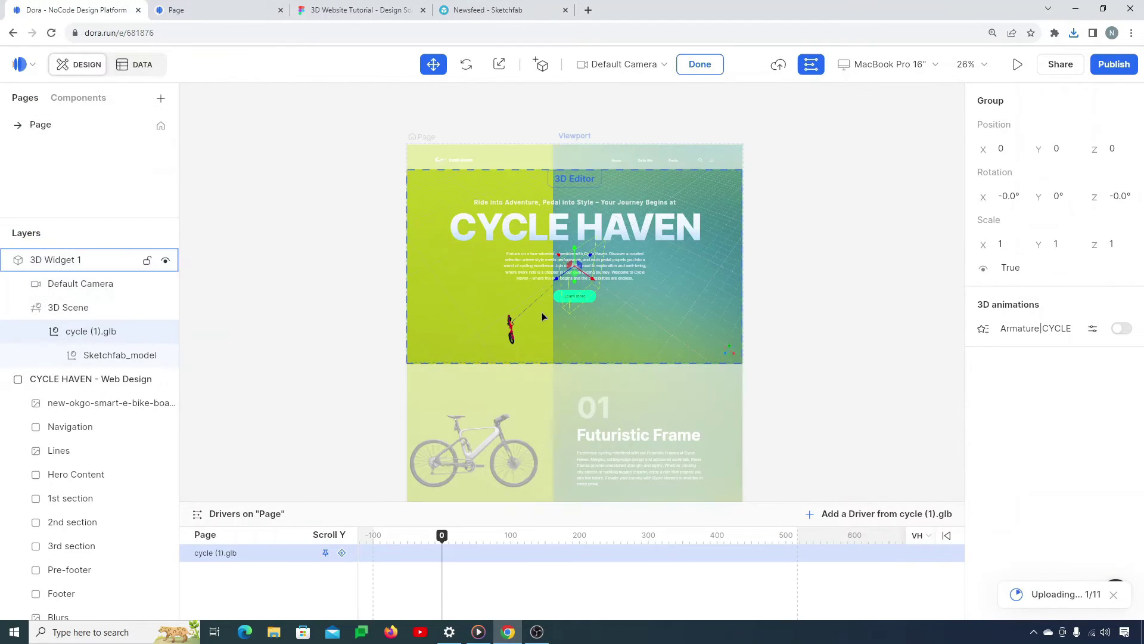
# Orbit and zoom the default camera to a distance of 12.86, about 10° elevation and 17° azimuthal, and leave the 3D editor.
pyautogui.click(534, 302)
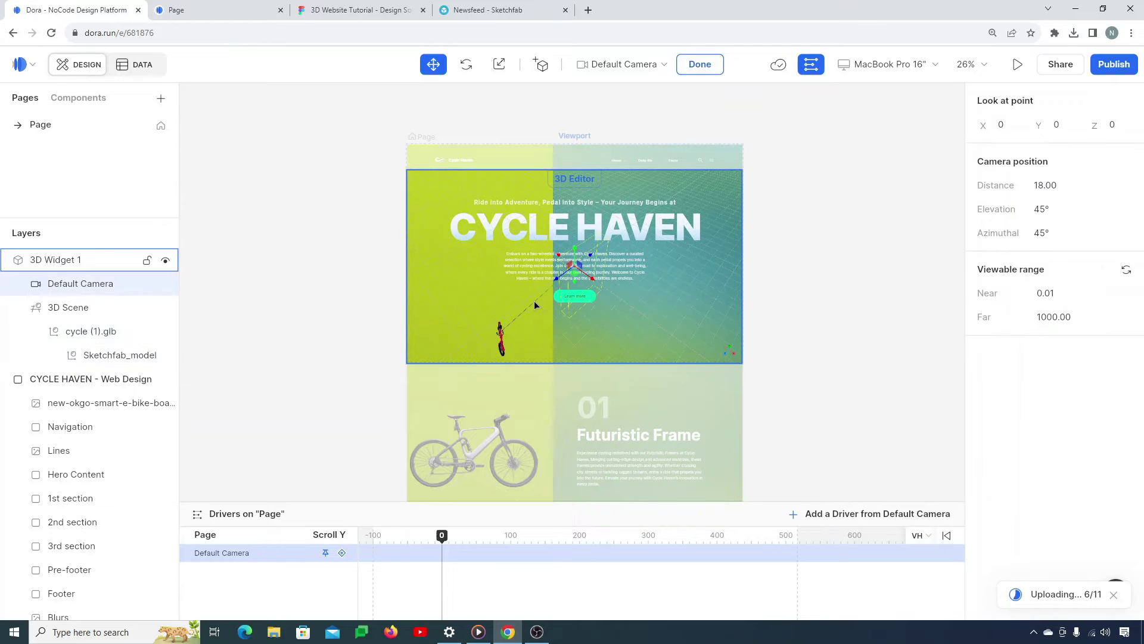
pyautogui.moveTo(572, 272); pyautogui.dragTo(550, 238)
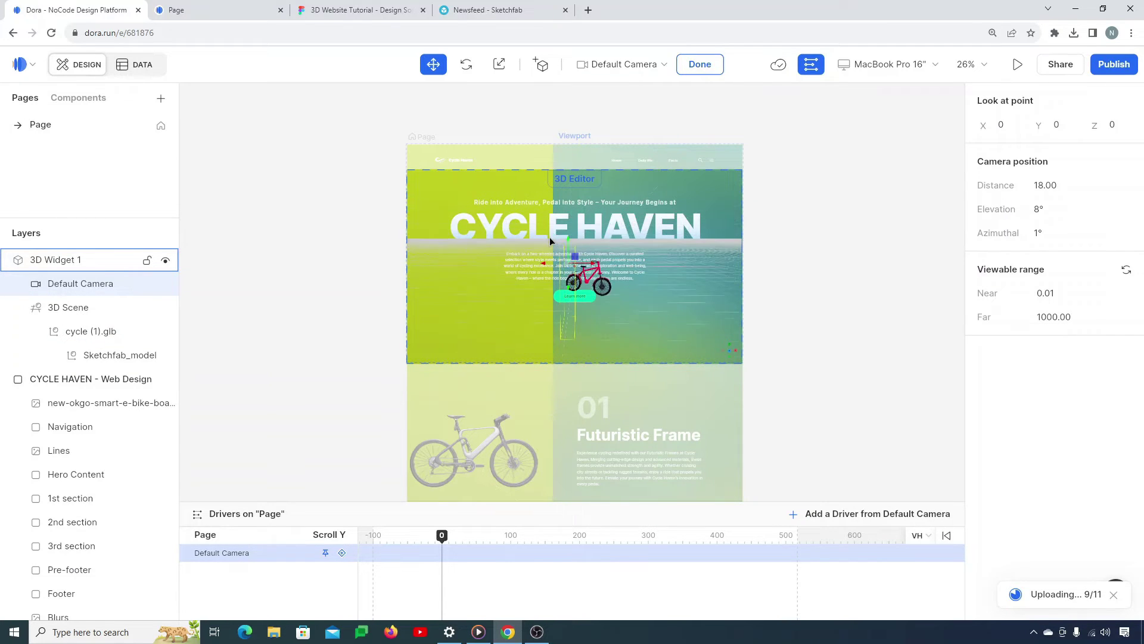
pyautogui.scroll(5, 638, 295)
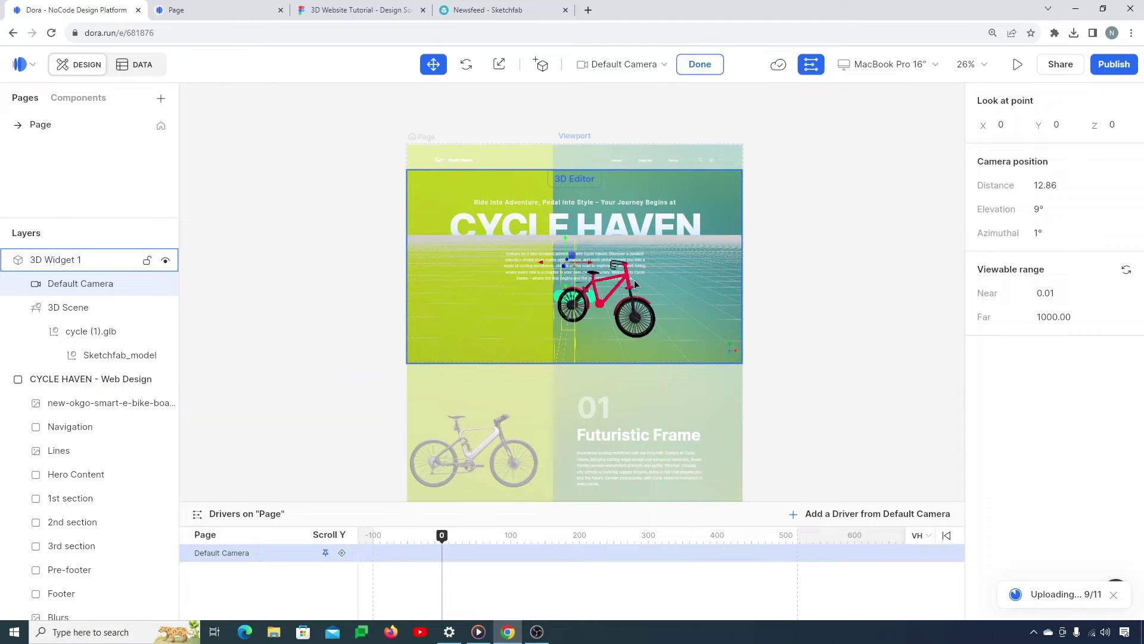
pyautogui.moveTo(634, 280); pyautogui.dragTo(624, 280)
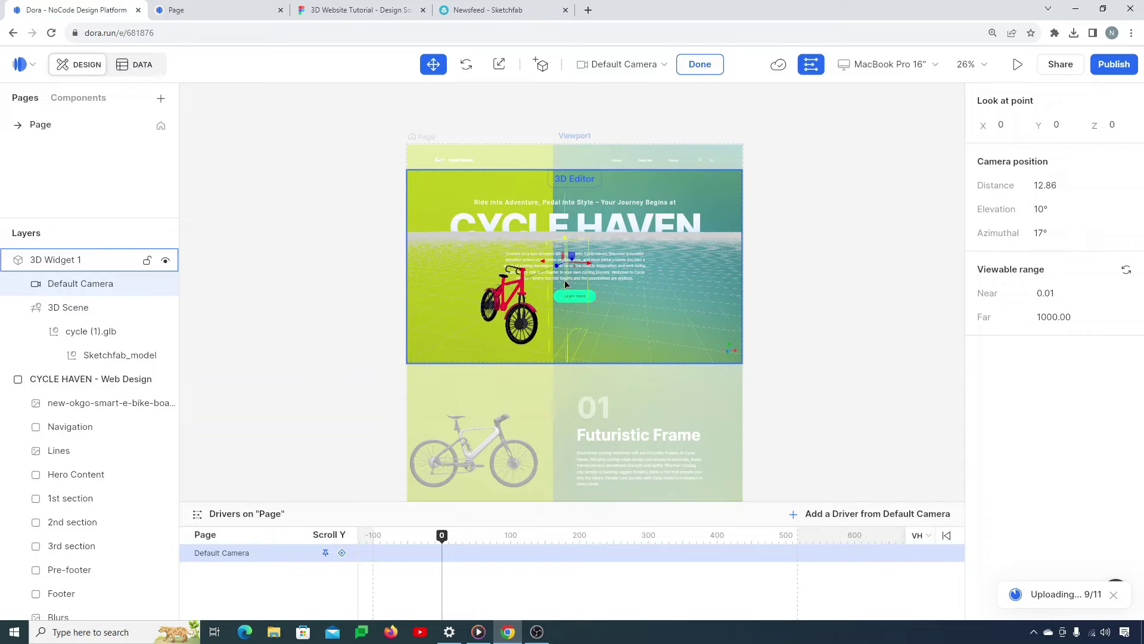
pyautogui.click(345, 316)
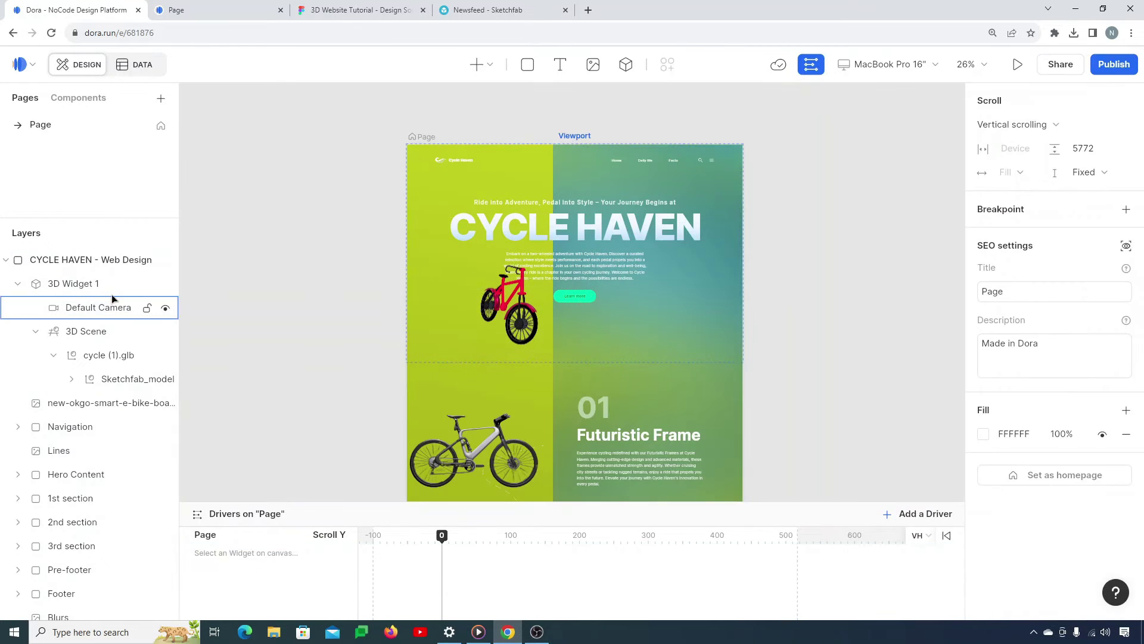
pyautogui.click(18, 284)
pyautogui.click(18, 284)
pyautogui.click(71, 259)
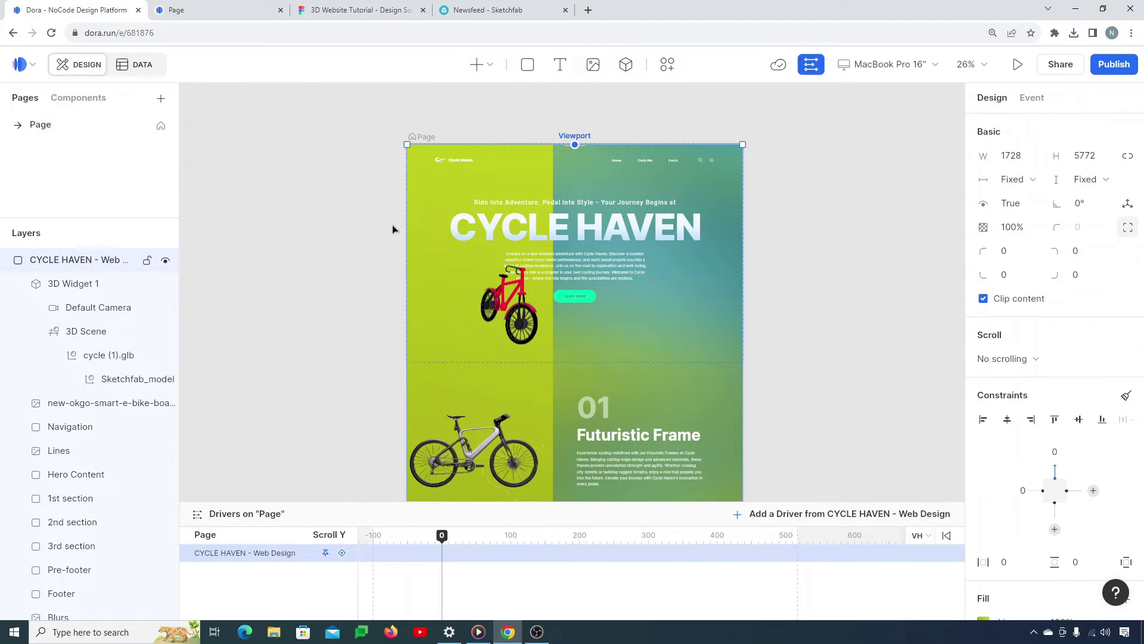
# Reload the Cycle Haven page preview and check the 3D bicycle in the hero section while scrolling.
pyautogui.click(227, 20)
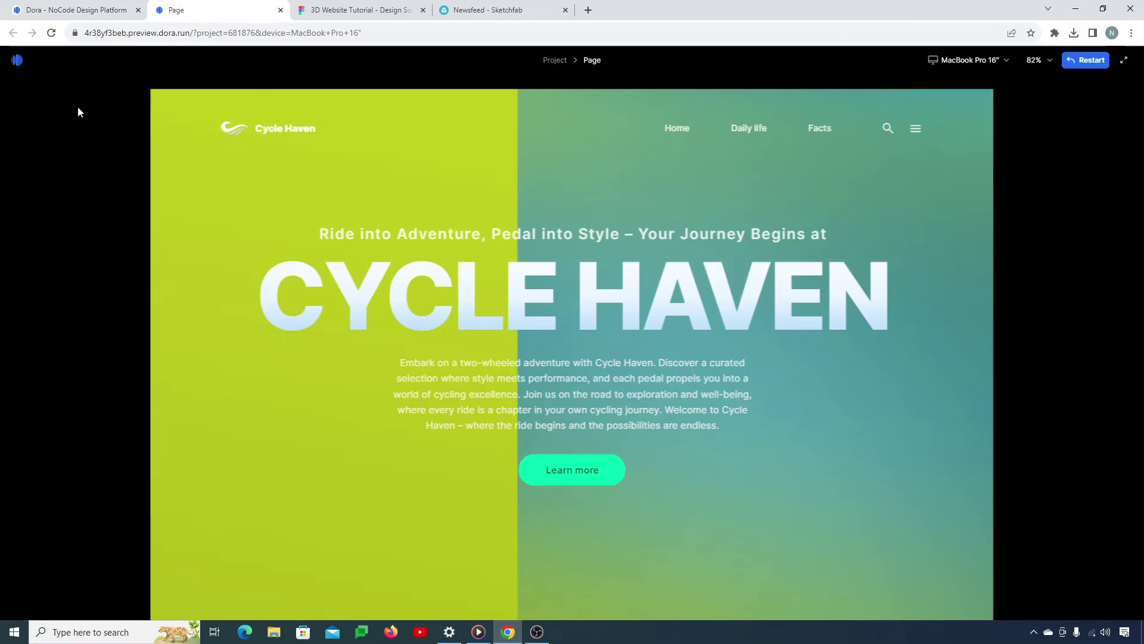
pyautogui.click(53, 34)
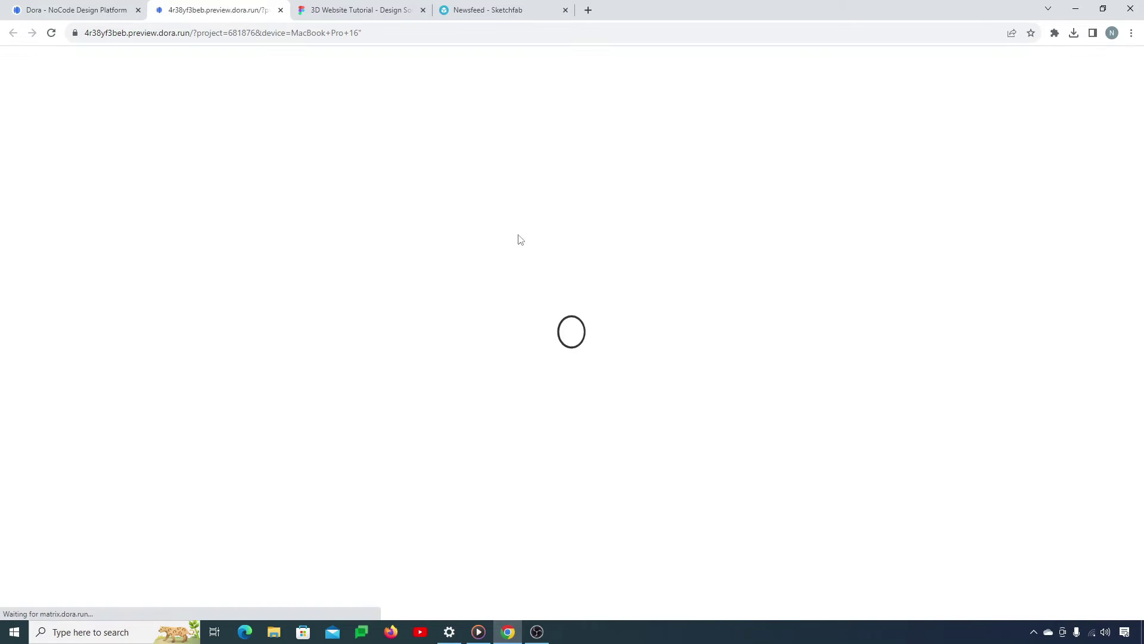
pyautogui.scroll(-1, 517, 235)
pyautogui.scroll(-3, 517, 235)
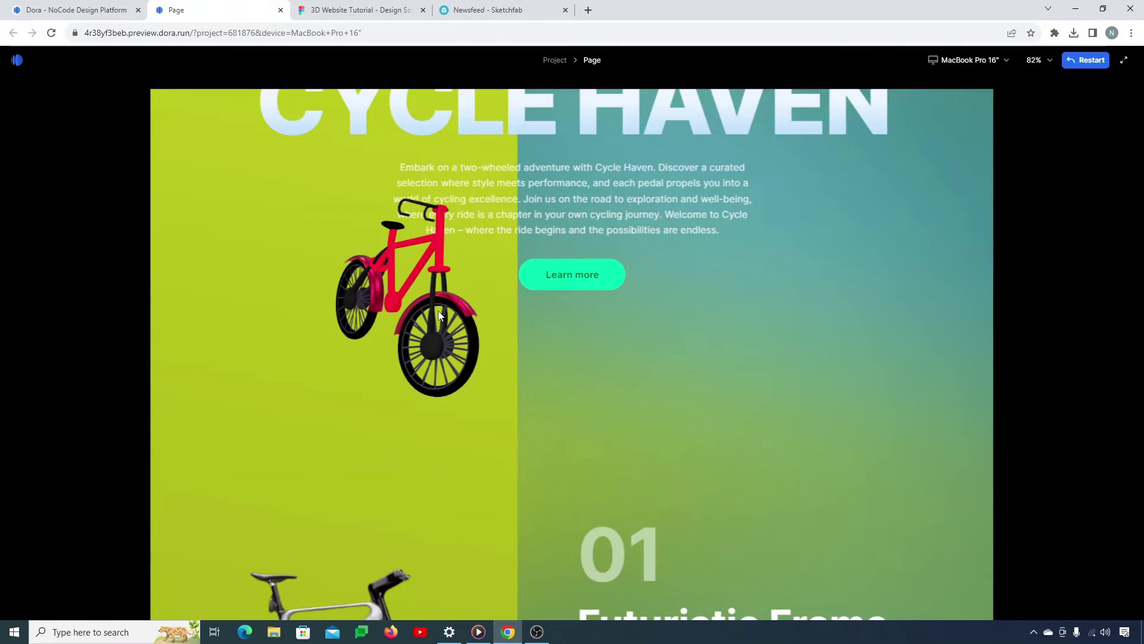
pyautogui.scroll(4, 509, 319)
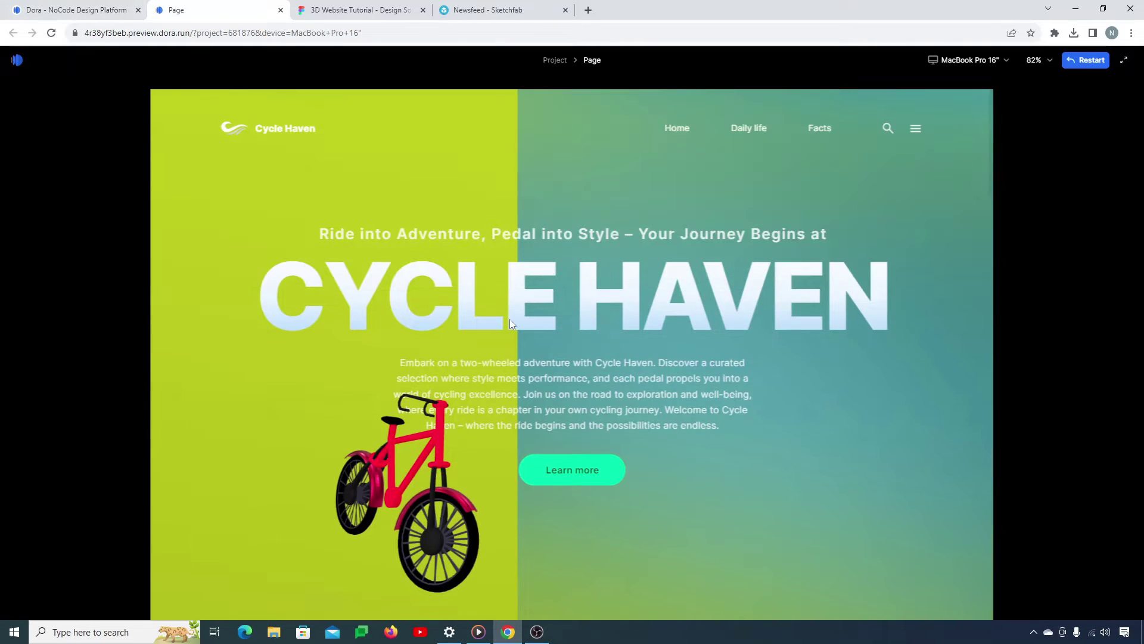
# Return to the Dora editor and enable the Armature|CYCLE animation on the cycle (1).glb model.
pyautogui.click(77, 10)
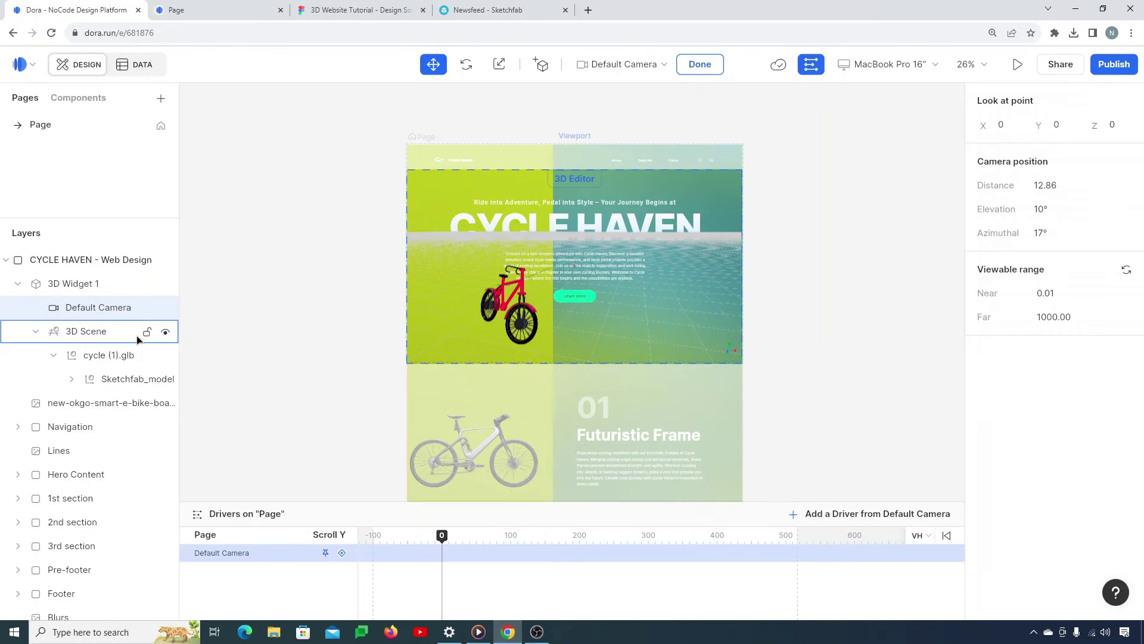
pyautogui.click(109, 359)
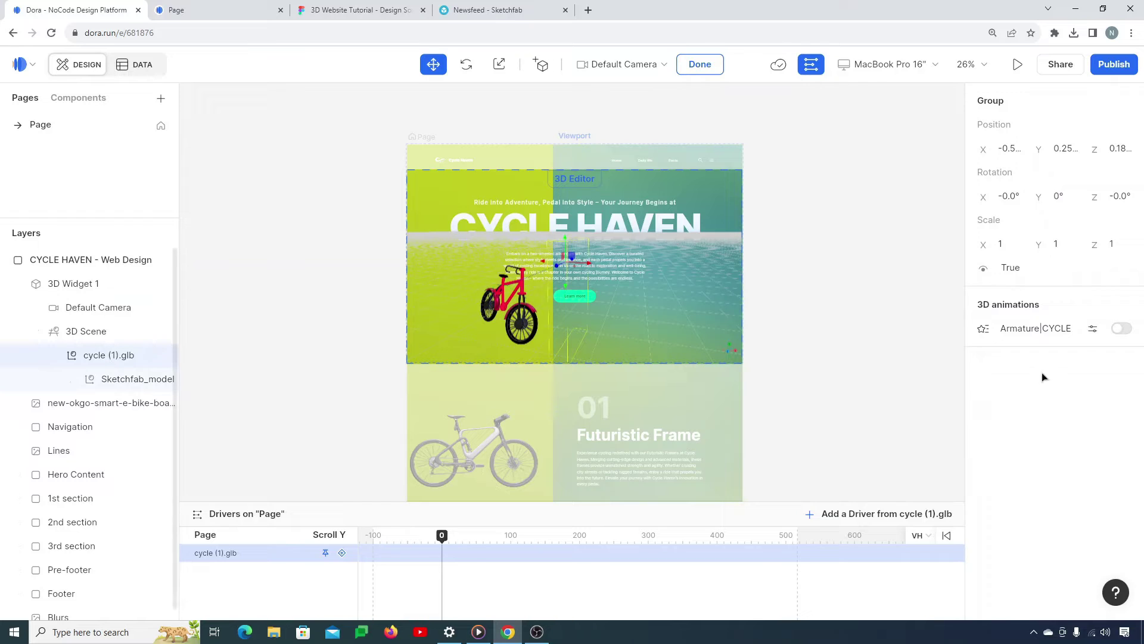
pyautogui.click(1122, 329)
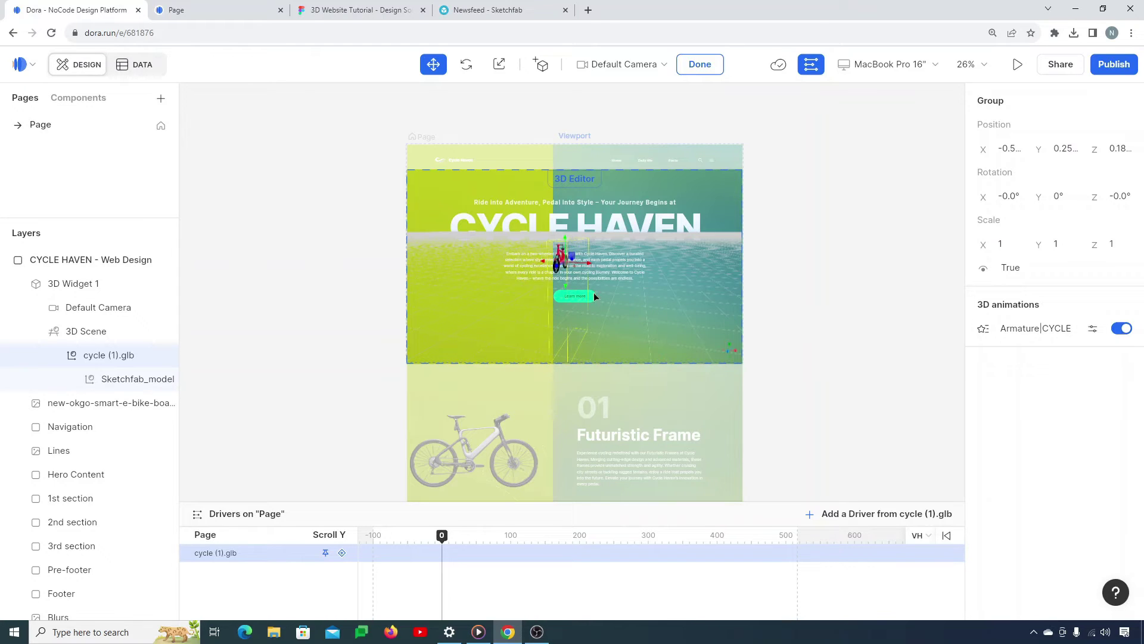
# Orbit the default camera to about 4° elevation and 16° azimuthal, and add a scroll keyframe for it at 0.
pyautogui.click(552, 274)
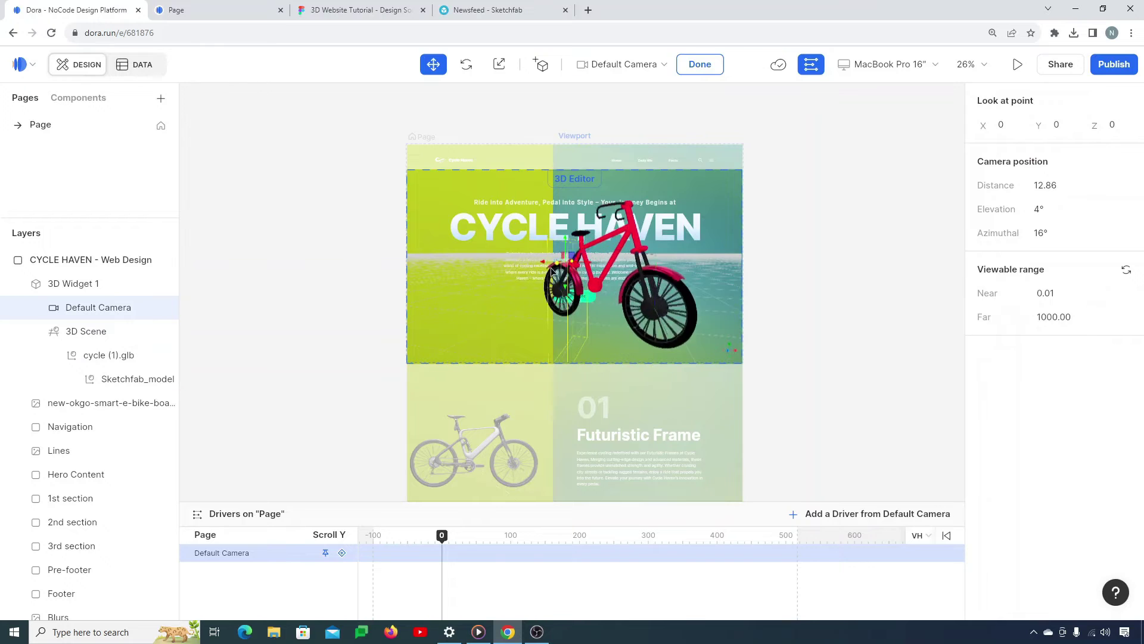
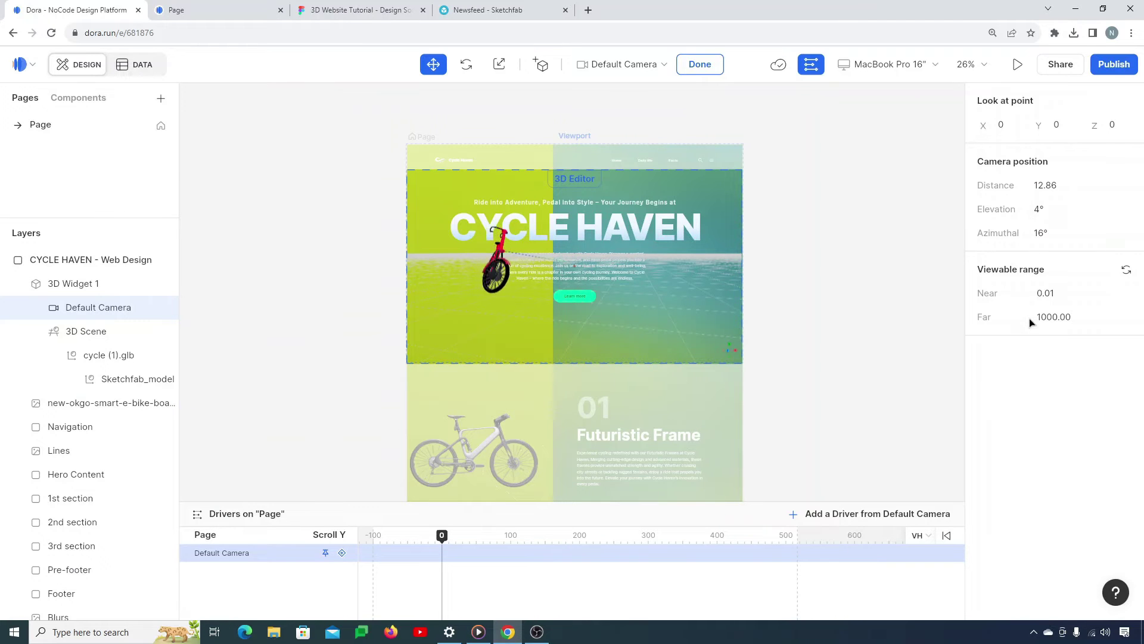
pyautogui.click(341, 552)
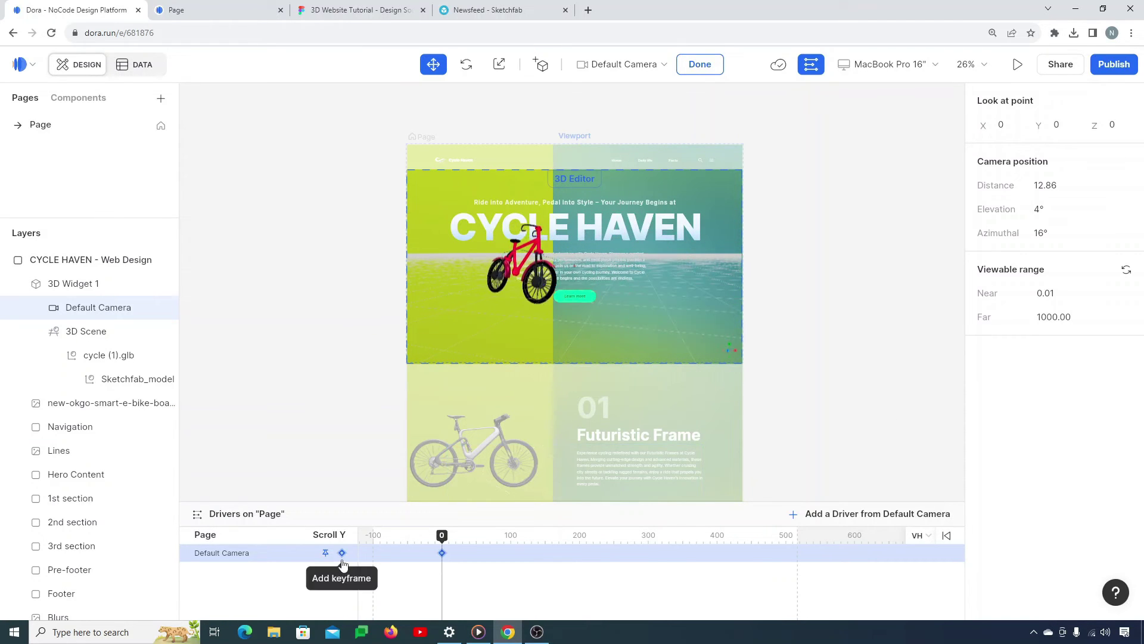
pyautogui.click(341, 553)
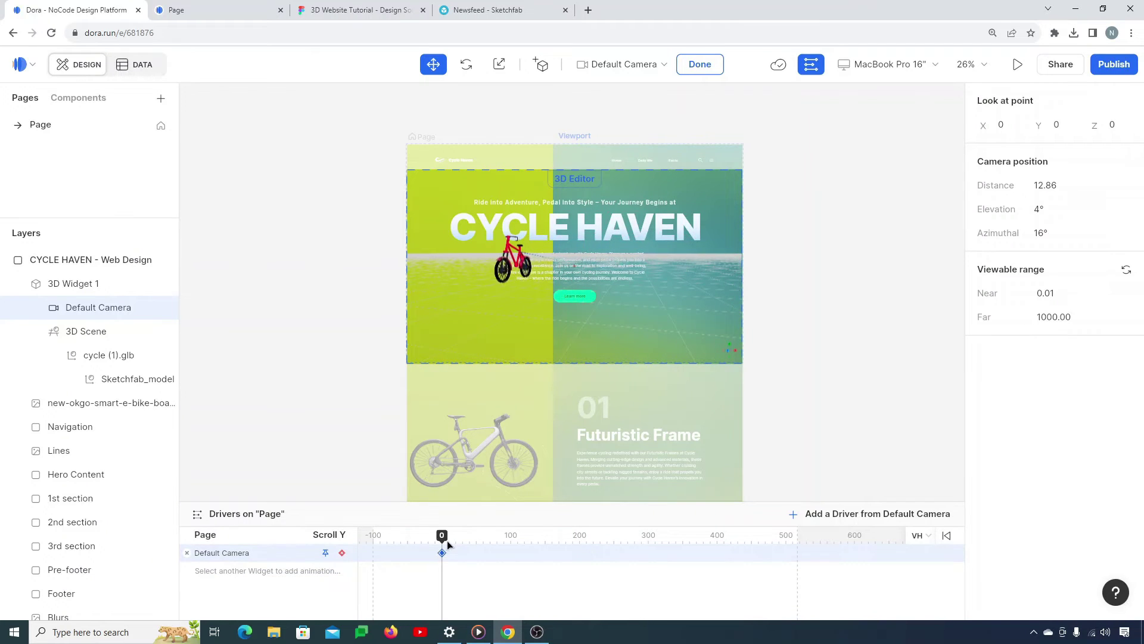
# Add a Default Camera keyframe at scroll position 38 with distance 6.37, elevation -351° and azimuthal -46°.
pyautogui.moveTo(442, 536); pyautogui.dragTo(467, 539)
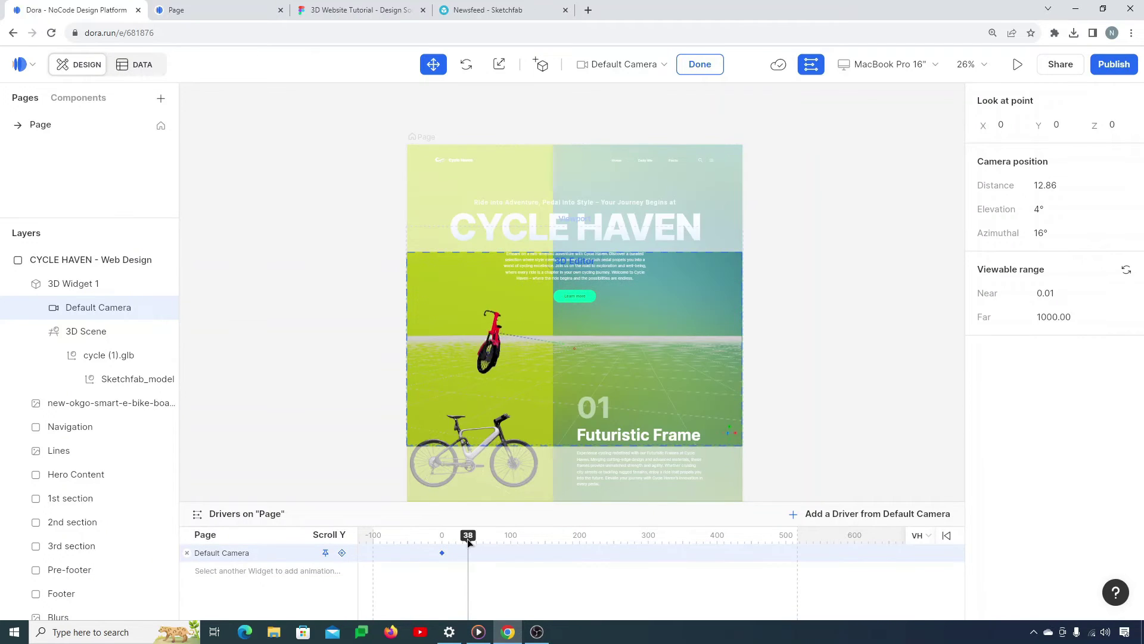
pyautogui.click(341, 553)
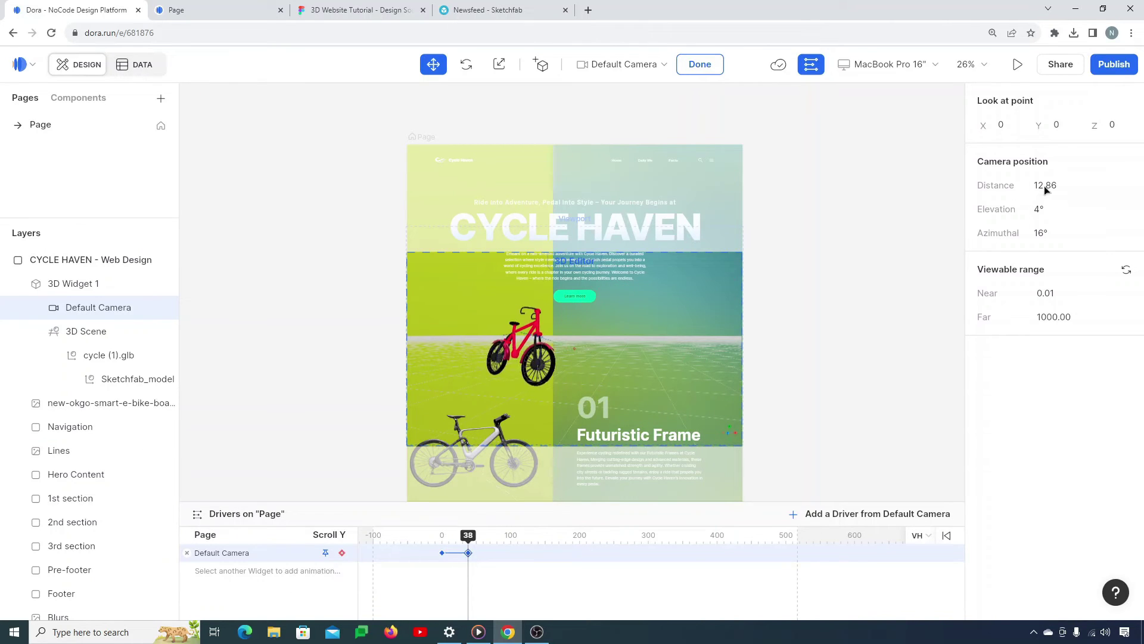
pyautogui.click(1046, 186)
pyautogui.hotkey('ctrl', 'a')
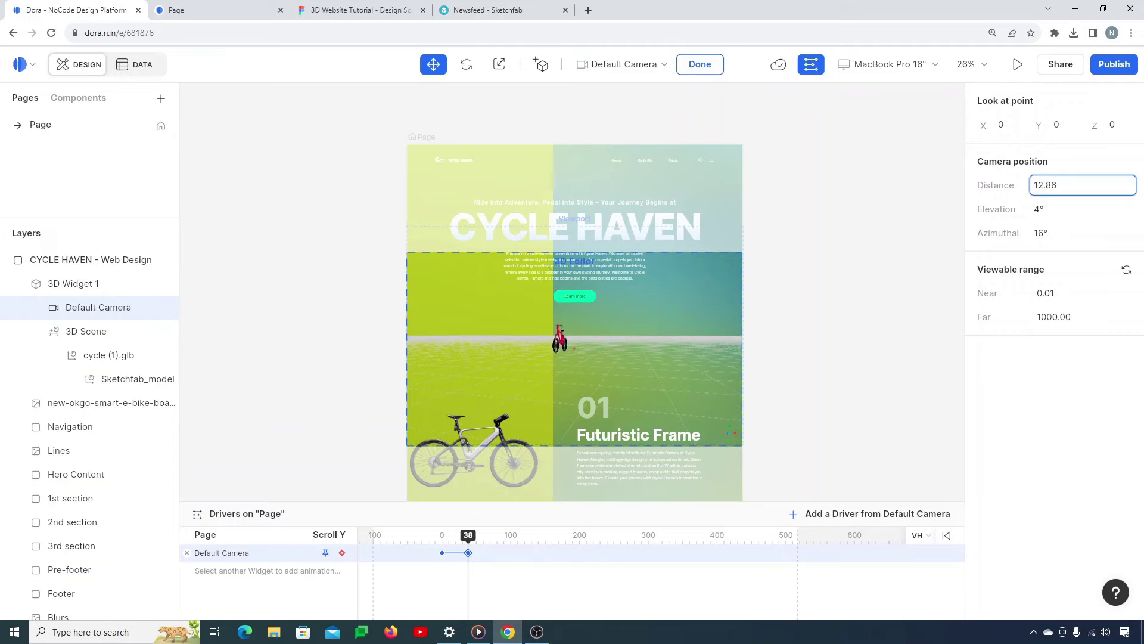
pyautogui.write('6.37')
pyautogui.press('Tab')
pyautogui.write('-351')
pyautogui.press('Tab')
pyautogui.write('-46')
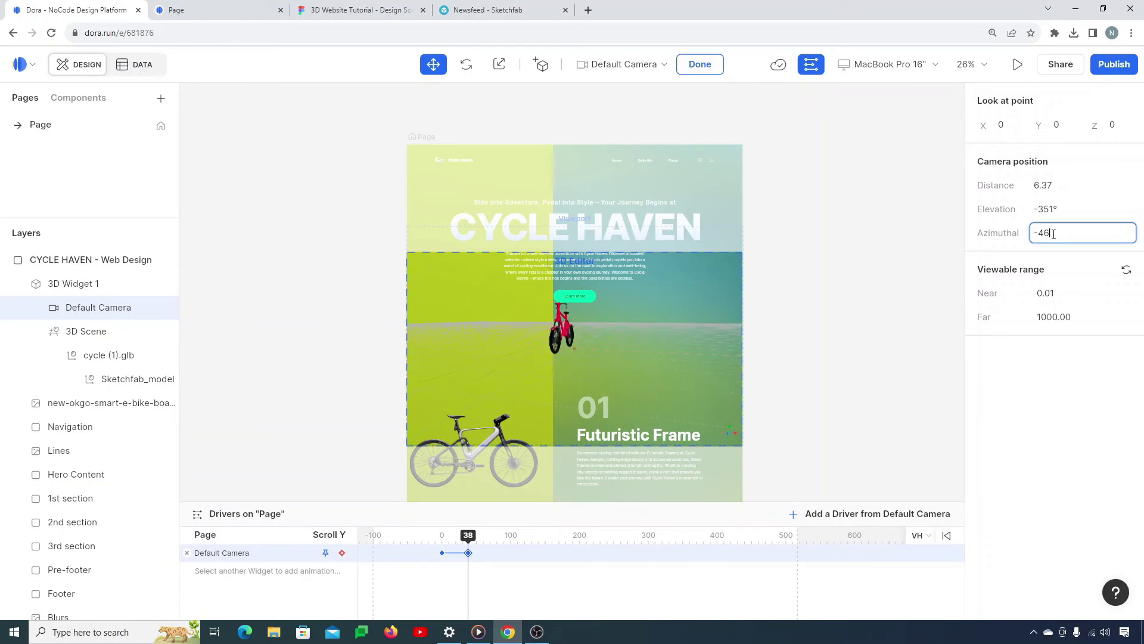
pyautogui.press('Return')
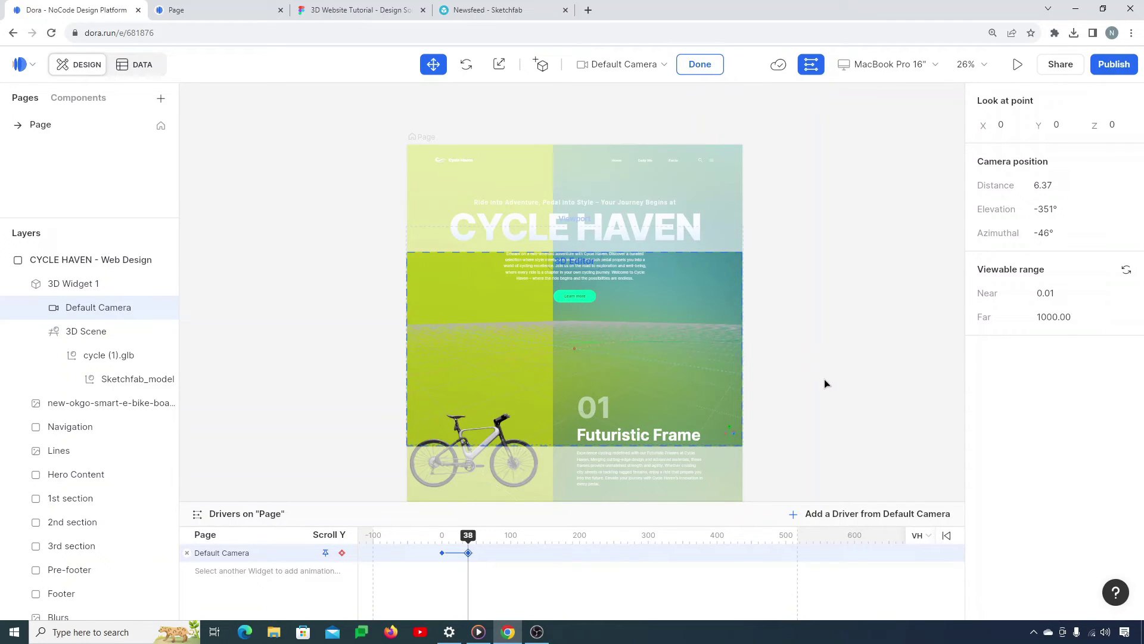
# Add a Default Camera keyframe at scroll position 60 with elevation -353° and azimuthal 12°.
pyautogui.moveTo(468, 535); pyautogui.dragTo(484, 538)
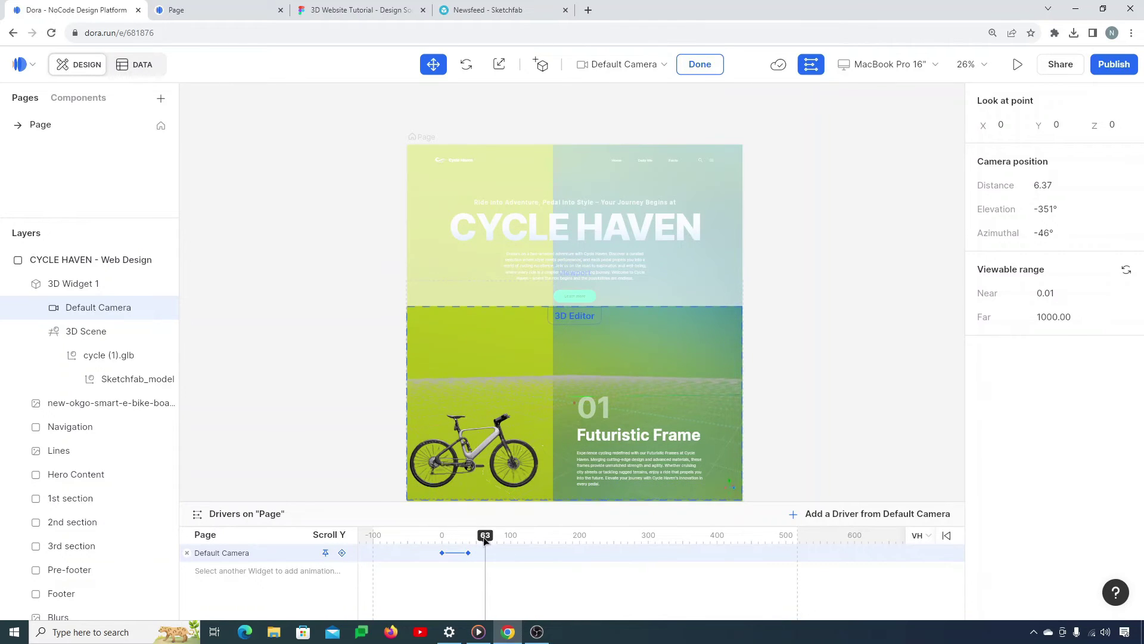
pyautogui.click(342, 552)
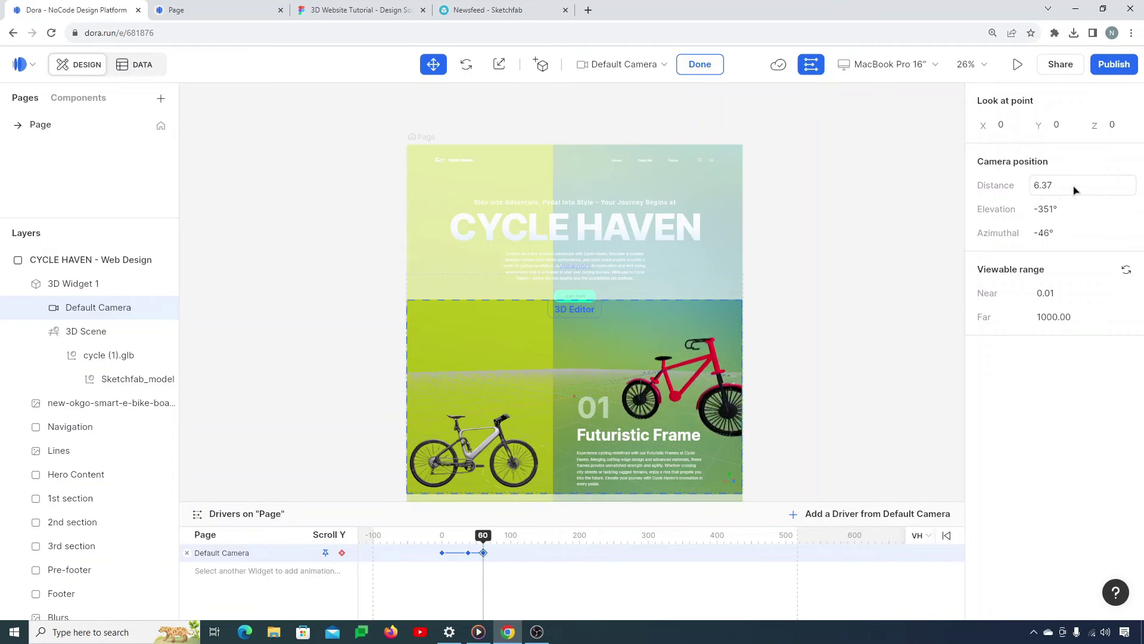
pyautogui.click(1073, 209)
pyautogui.press('BackSpace')
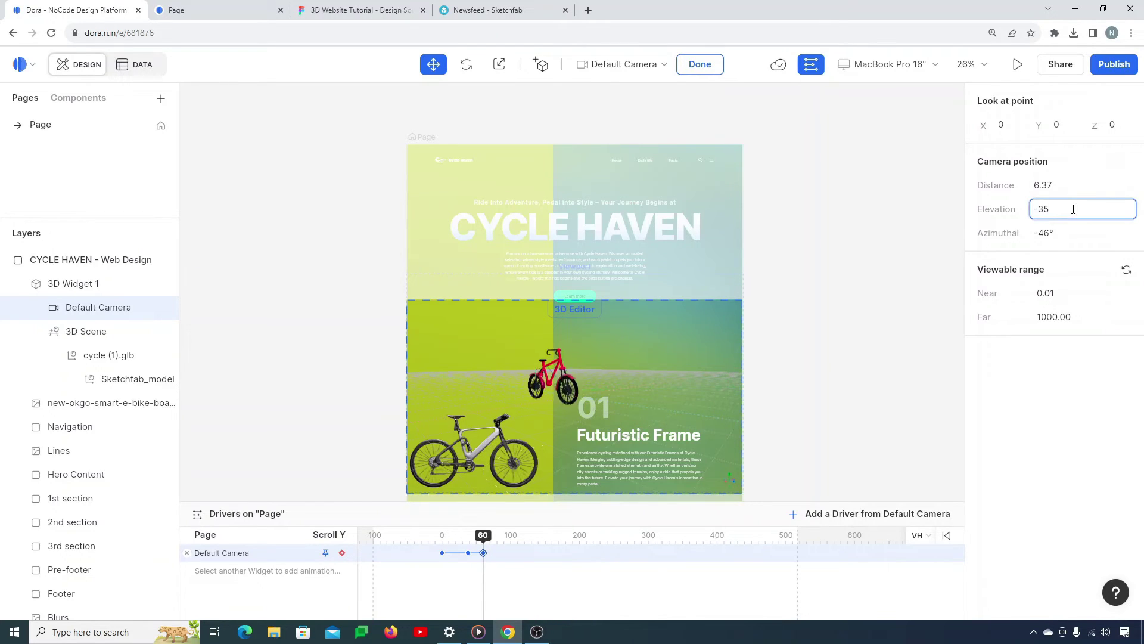
pyautogui.write('3')
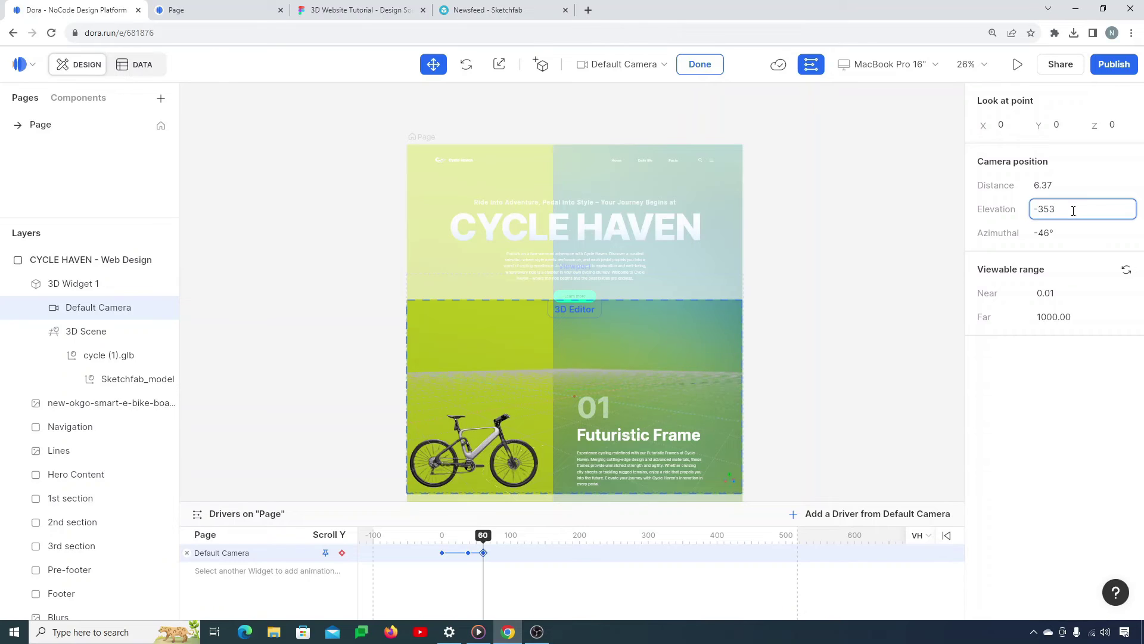
pyautogui.click(1065, 233)
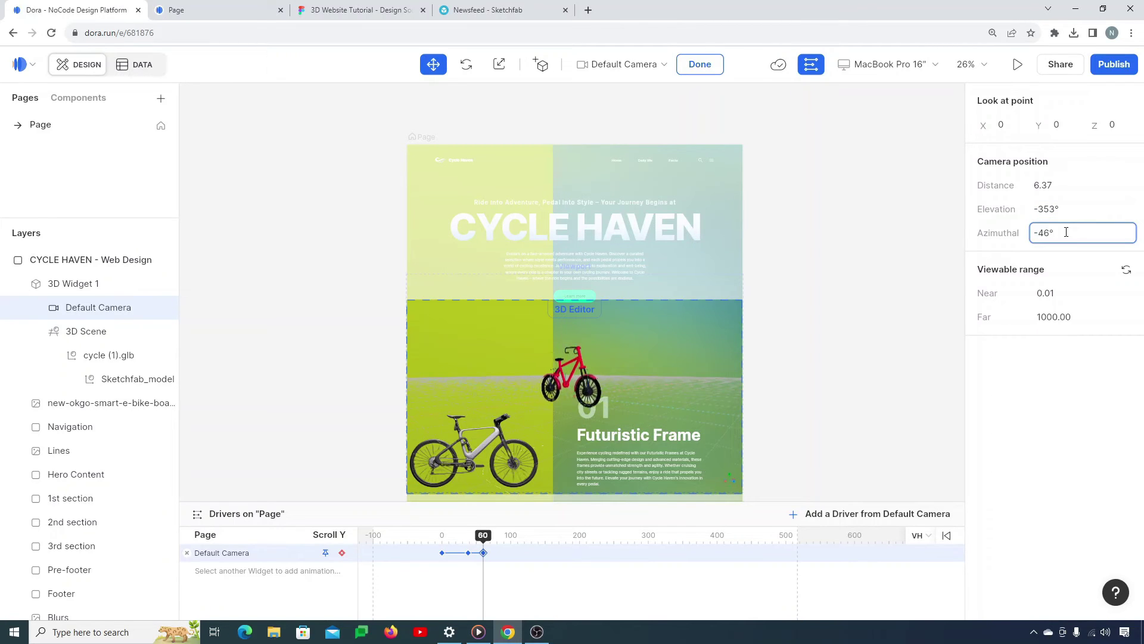
pyautogui.write('12')
pyautogui.click(895, 316)
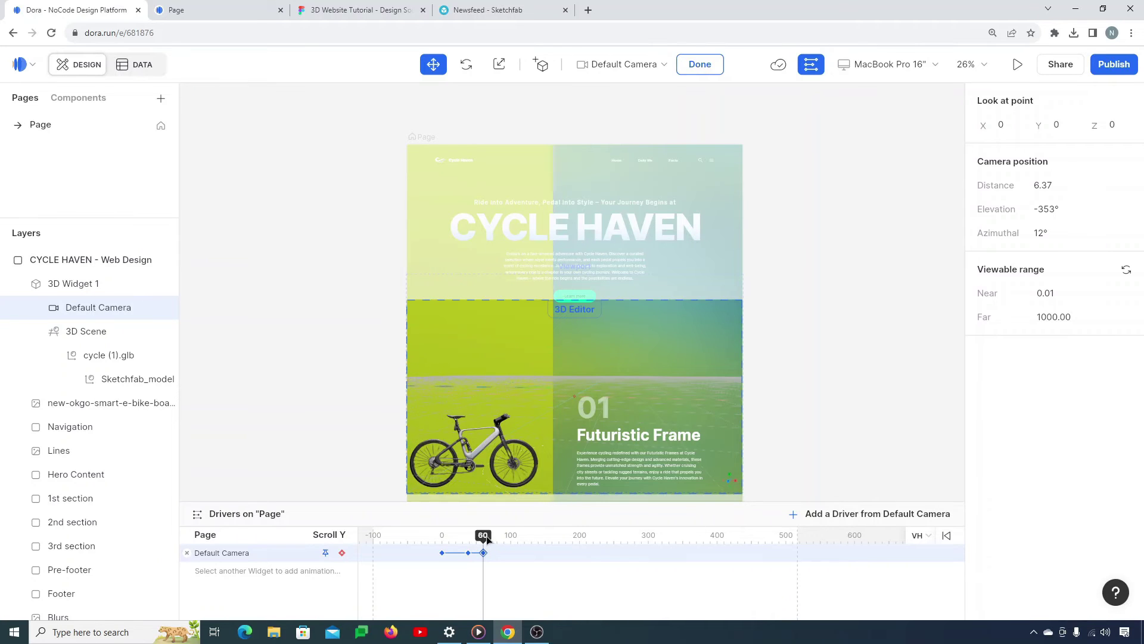
# Add a Default Camera keyframe at scroll position 145 with distance 5.00, elevation -367° and azimuthal -110°.
pyautogui.moveTo(487, 537); pyautogui.dragTo(541, 542)
pyautogui.click(342, 553)
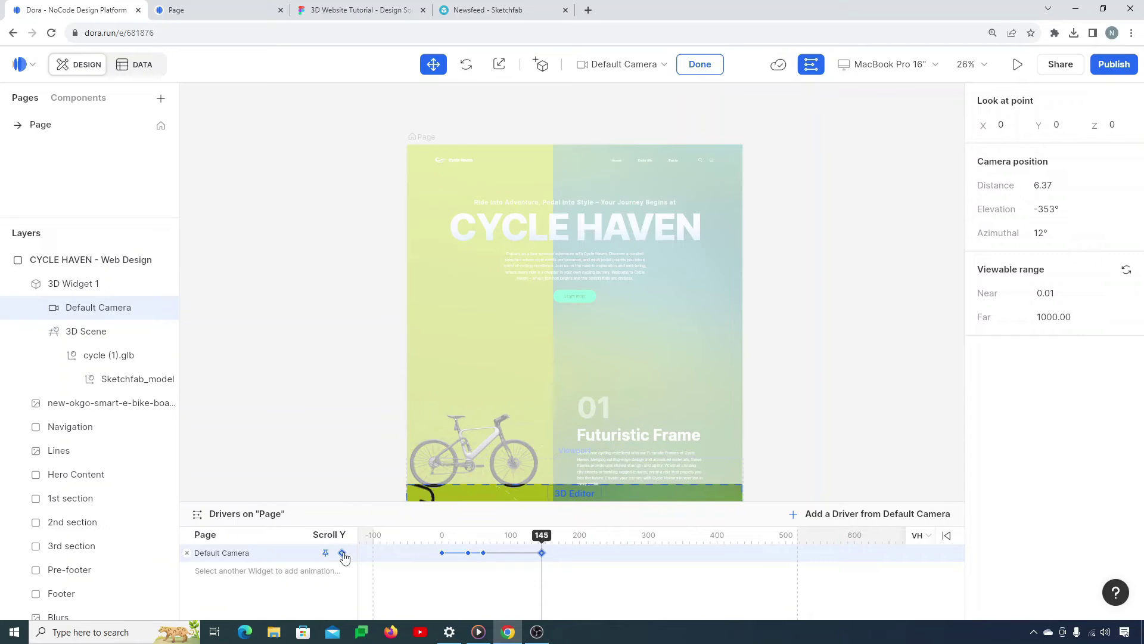
pyautogui.click(1078, 185)
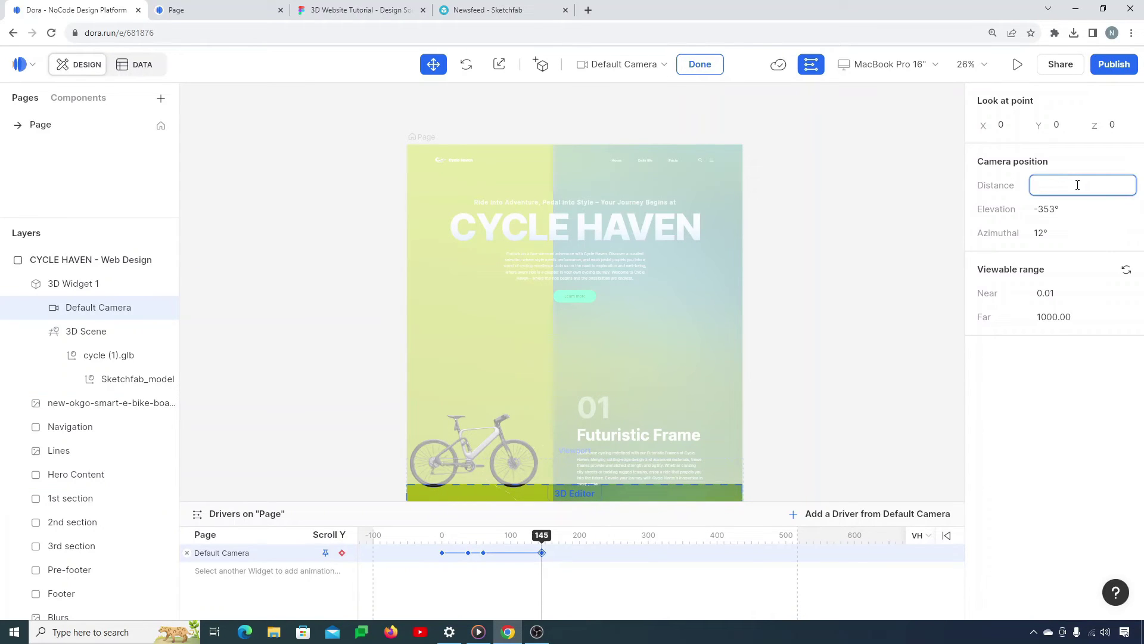
pyautogui.click(1060, 209)
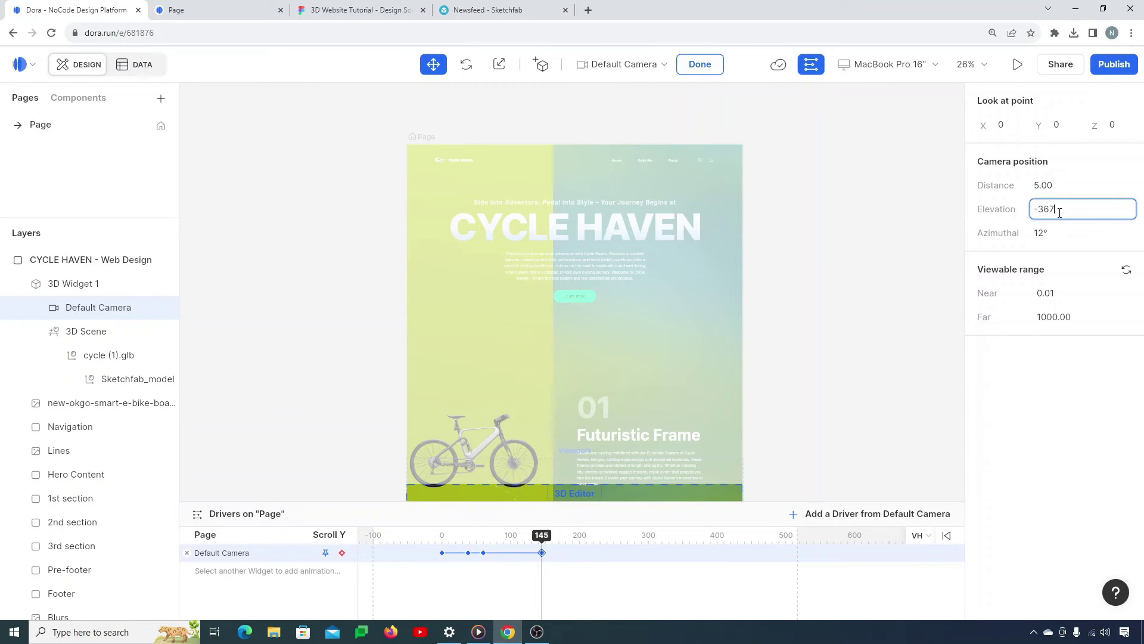
pyautogui.click(1040, 232)
pyautogui.write('-110')
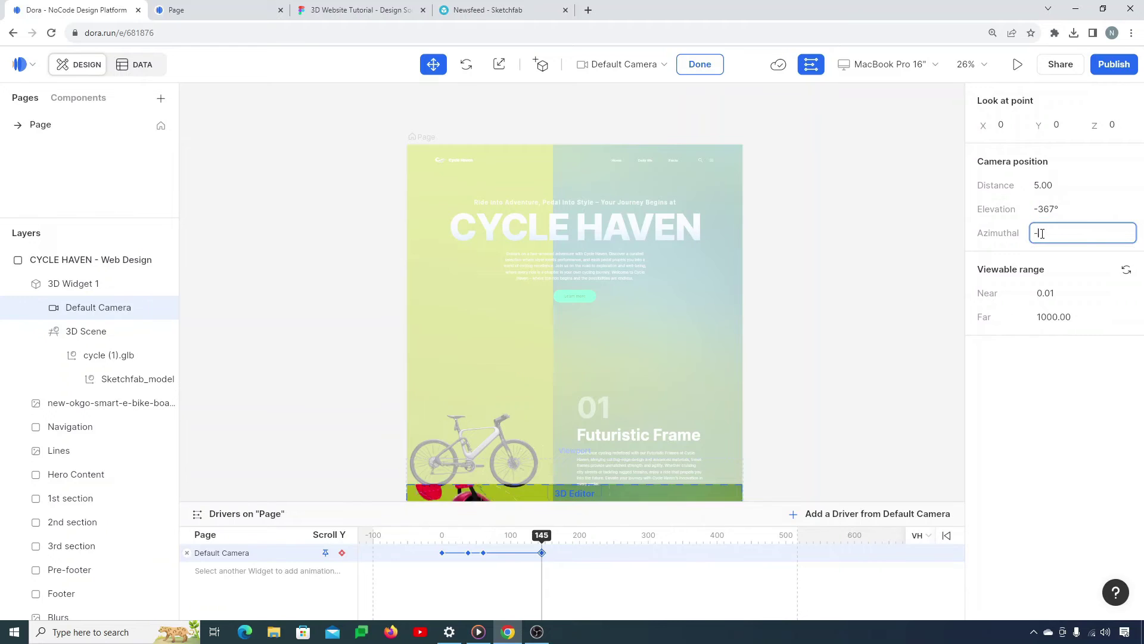
pyautogui.click(574, 372)
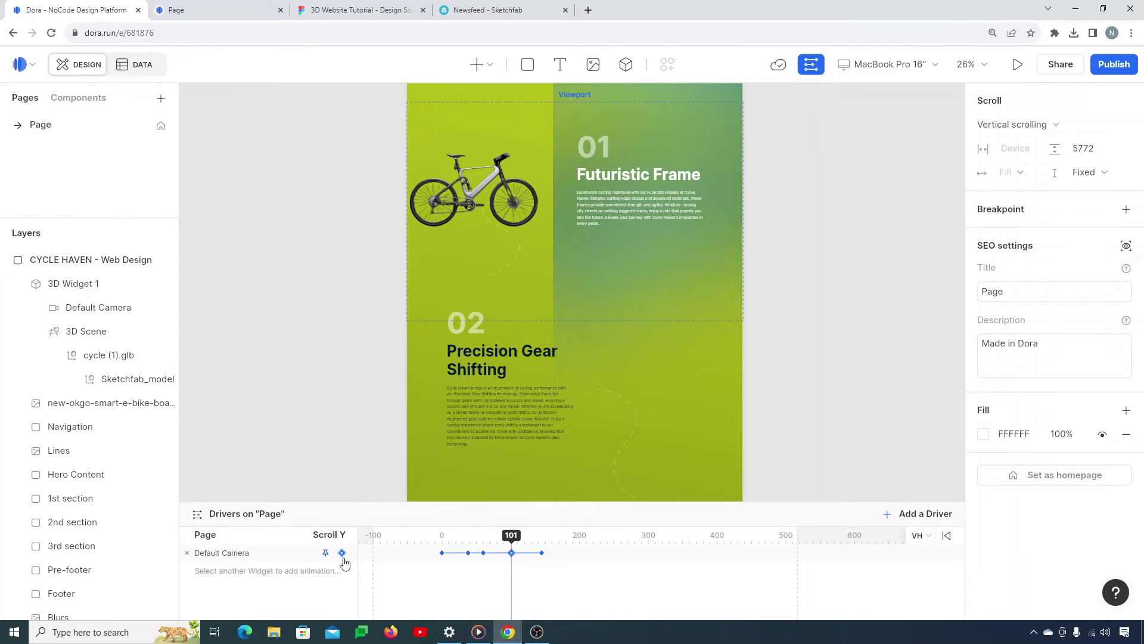
# Insert an intermediate Default Camera keyframe at scroll position 101.
pyautogui.click(342, 554)
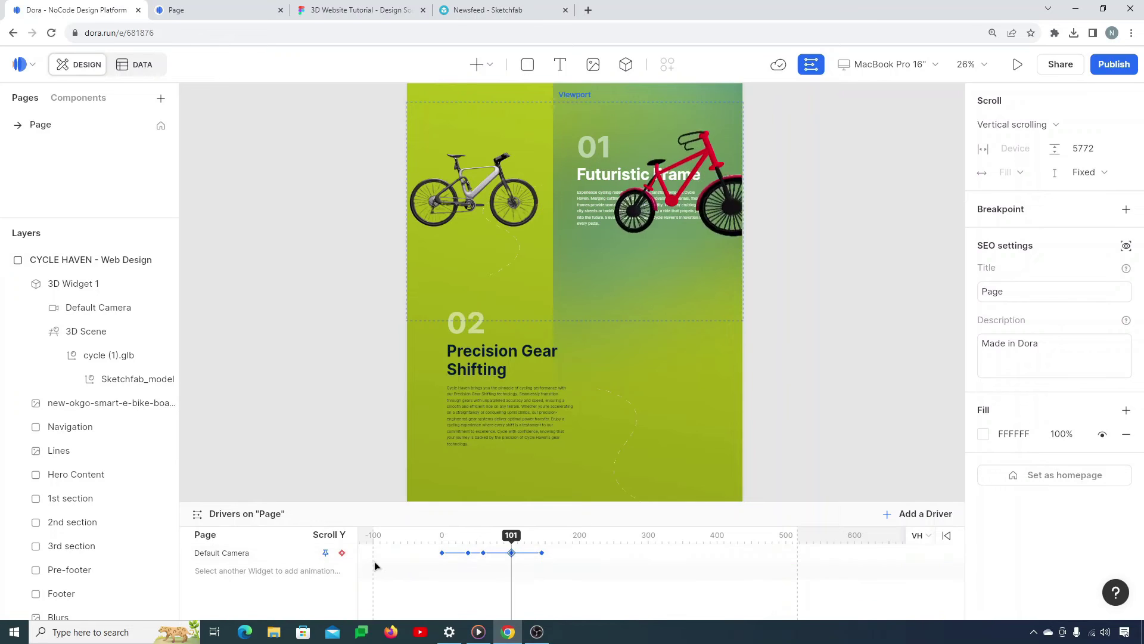
pyautogui.click(581, 552)
# Keyframe the default camera at scroll 177 with distance 3.63, elevation -366° and azimuthal -84°, and orbit it to about -341° elevation and -80° azimuthal.
pyautogui.moveTo(511, 539); pyautogui.dragTo(563, 536)
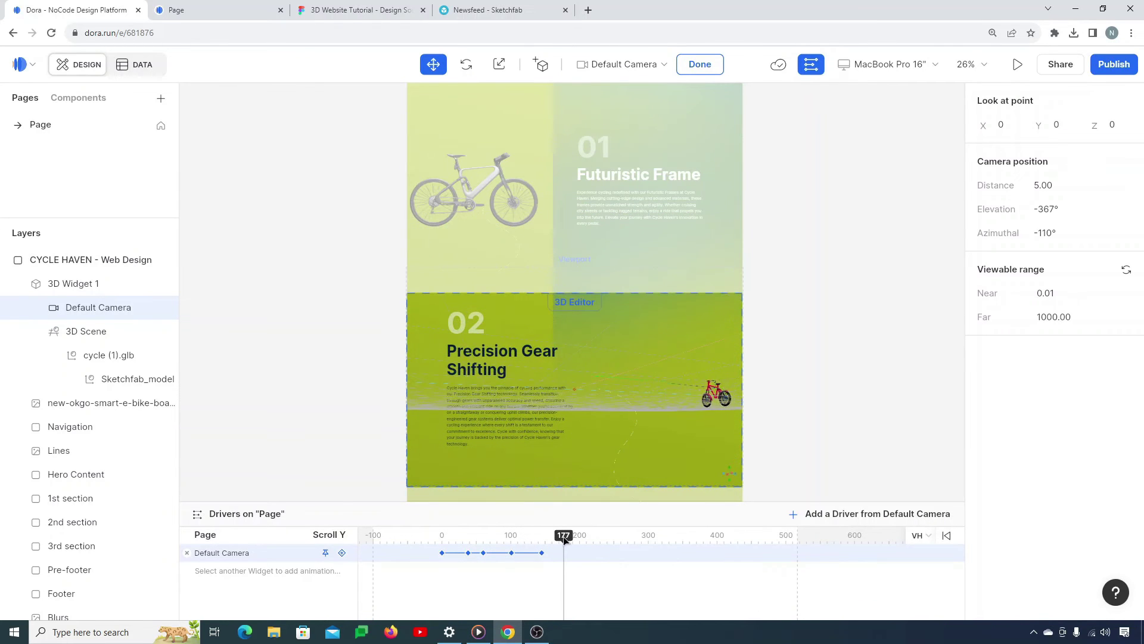
pyautogui.click(342, 553)
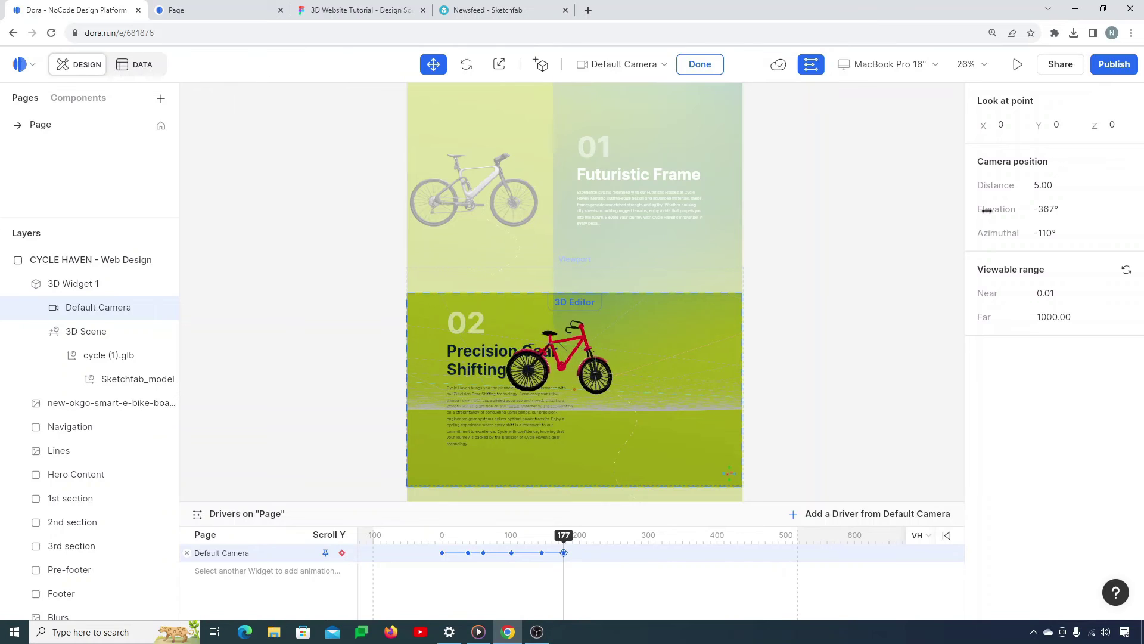
pyautogui.click(1064, 185)
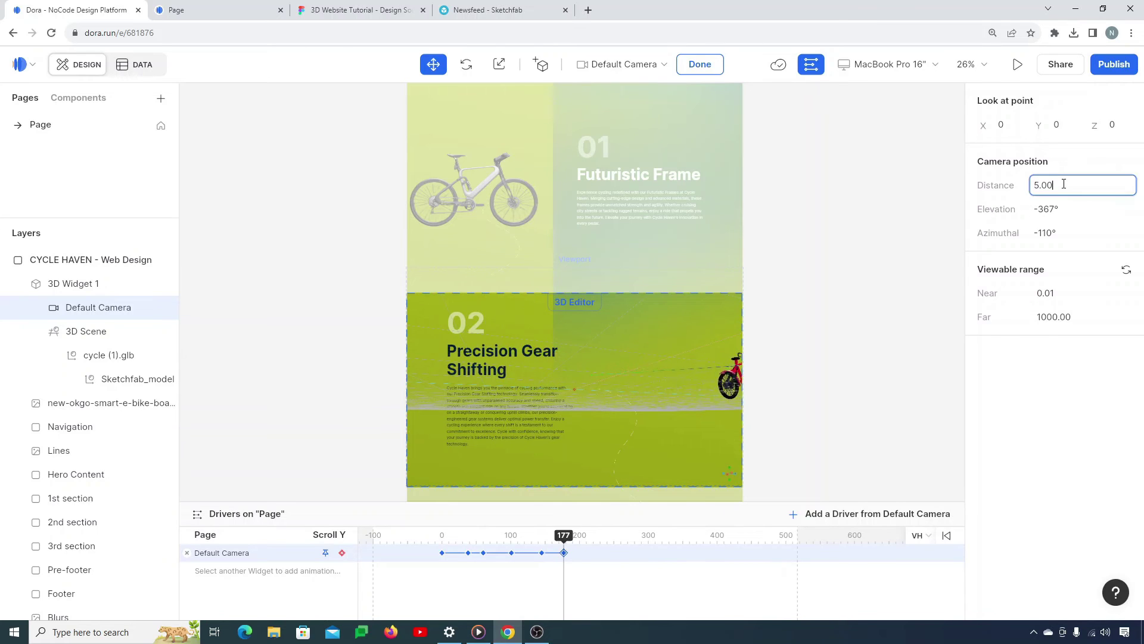
pyautogui.moveTo(1056, 184); pyautogui.dragTo(1020, 184)
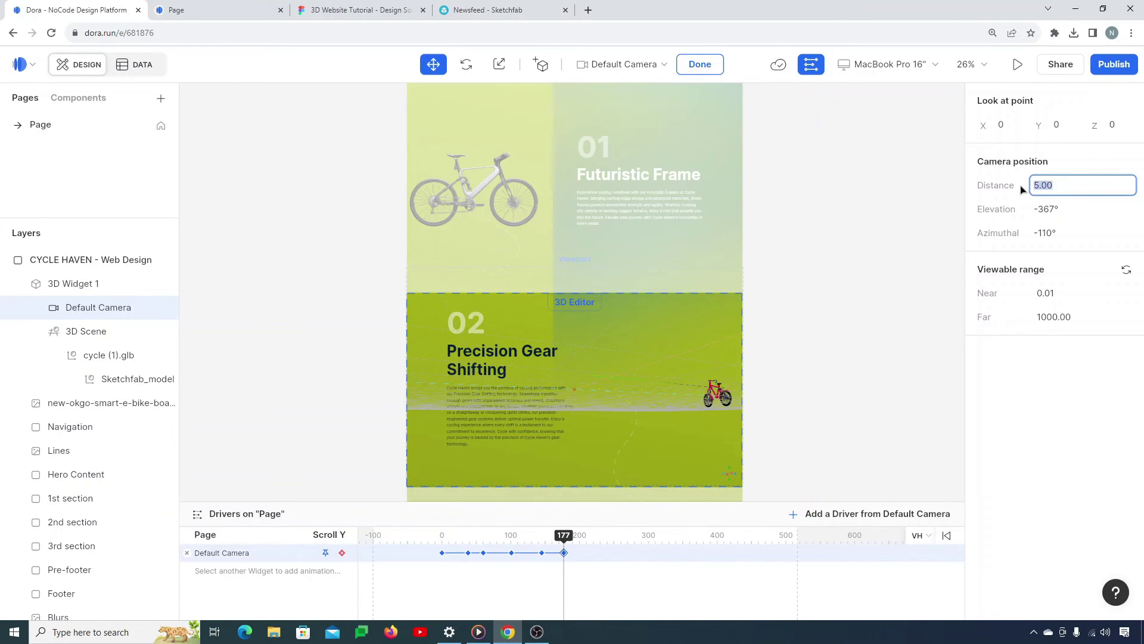
pyautogui.write('3.63')
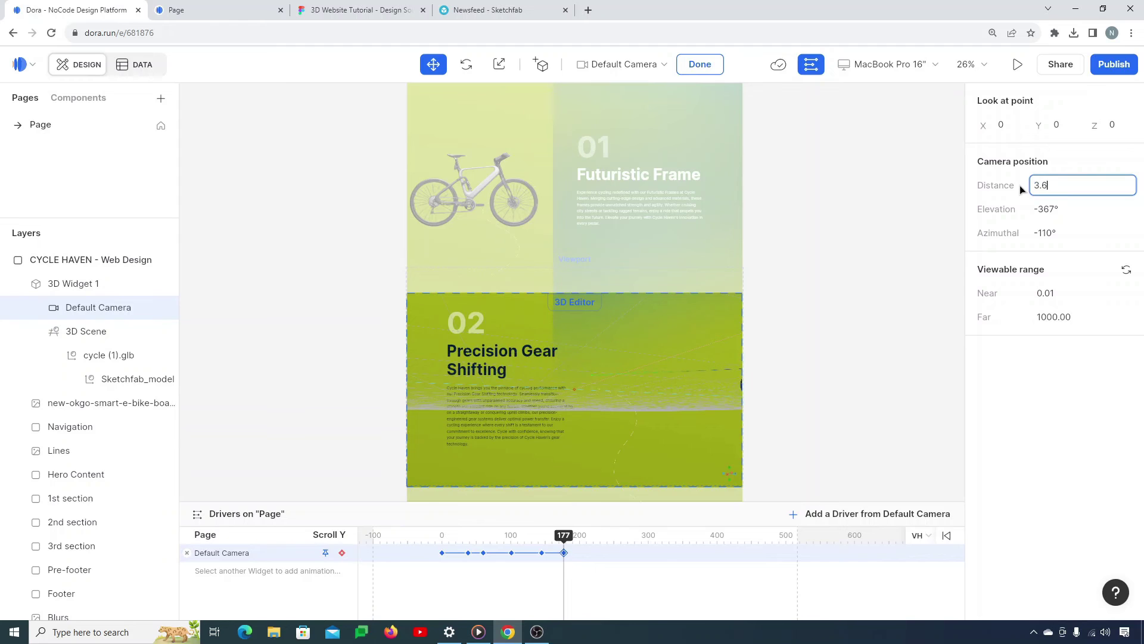
pyautogui.press('Tab')
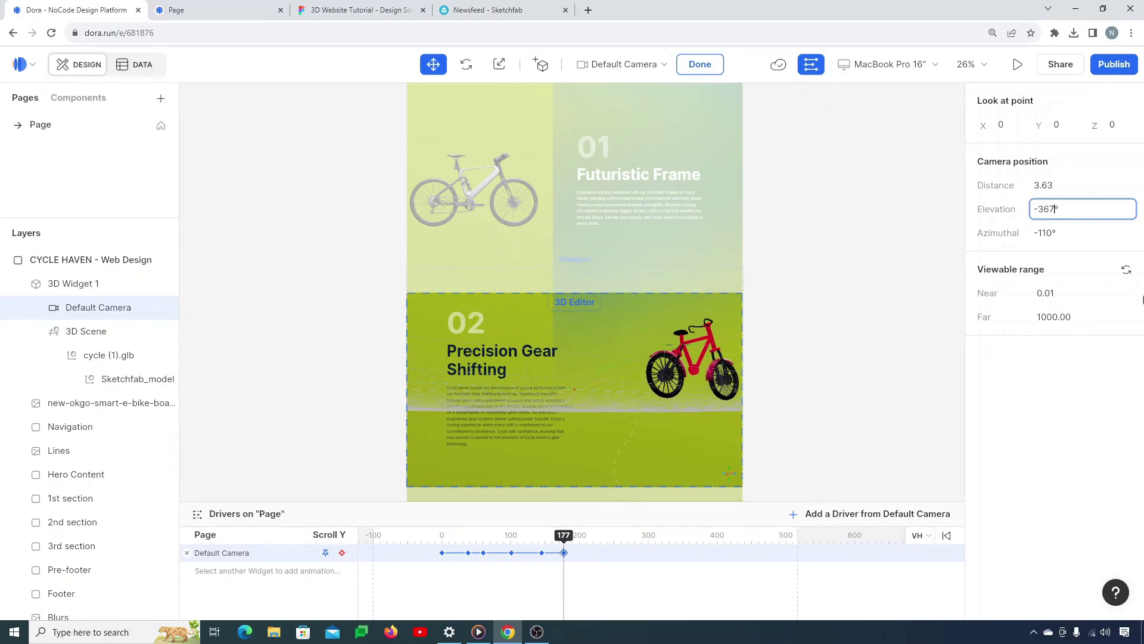
pyautogui.press('BackSpace')
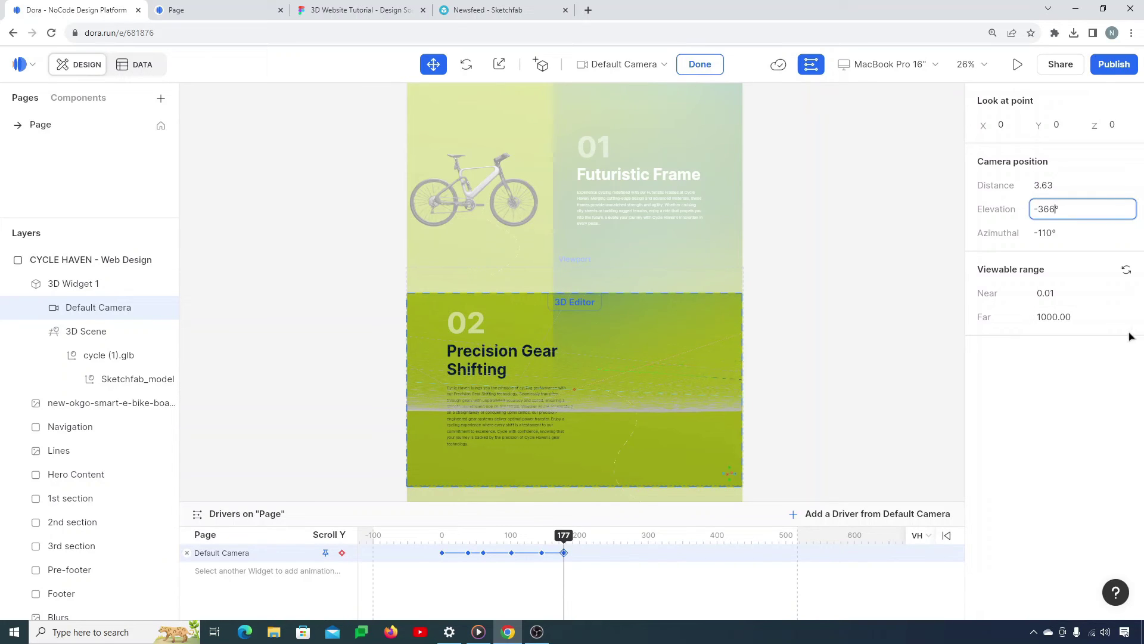
pyautogui.press('Return')
pyautogui.click(1043, 233)
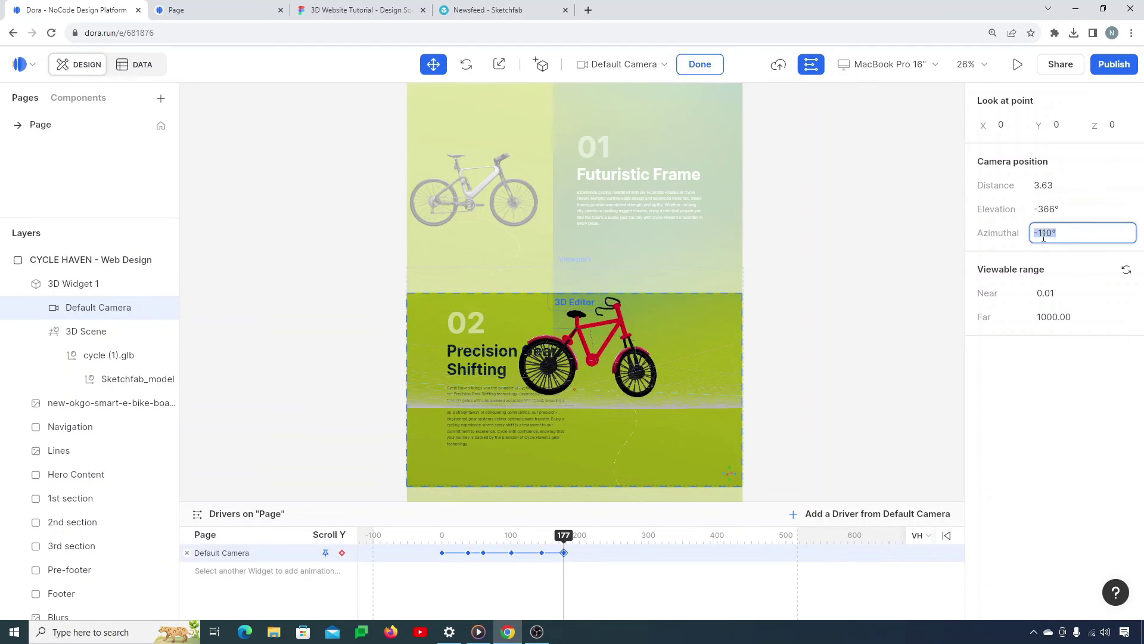
pyautogui.write('-84')
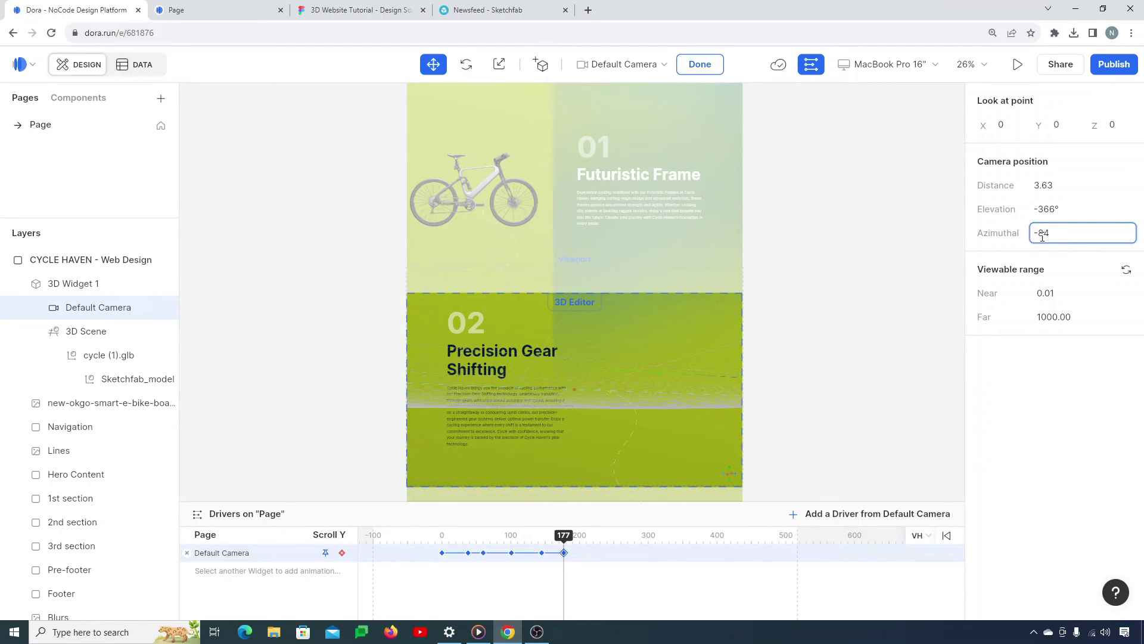
pyautogui.press('Return')
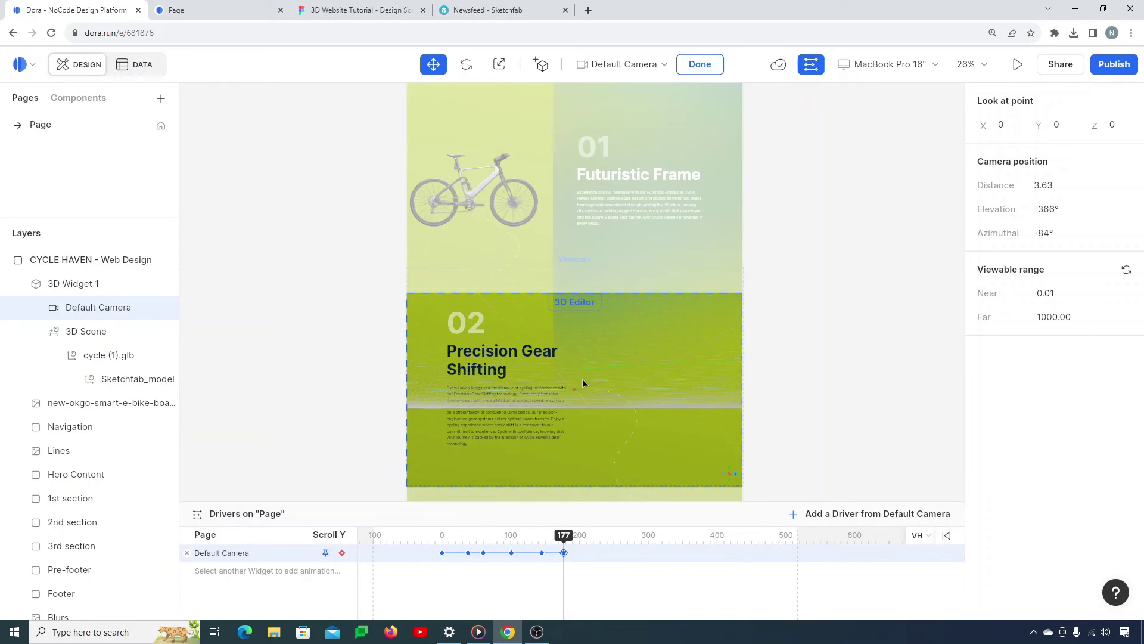
pyautogui.moveTo(583, 380); pyautogui.dragTo(630, 339)
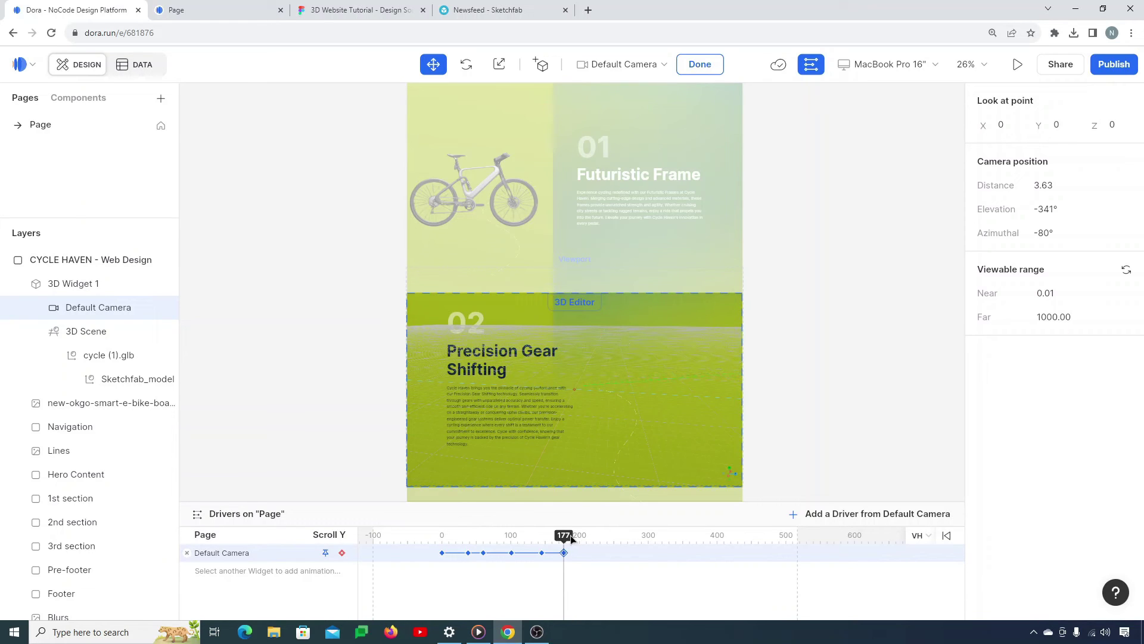
# Add a Default Camera keyframe at scroll position 245 with elevation -343° and azimuthal 30°.
pyautogui.moveTo(571, 538); pyautogui.dragTo(610, 543)
pyautogui.click(1060, 209)
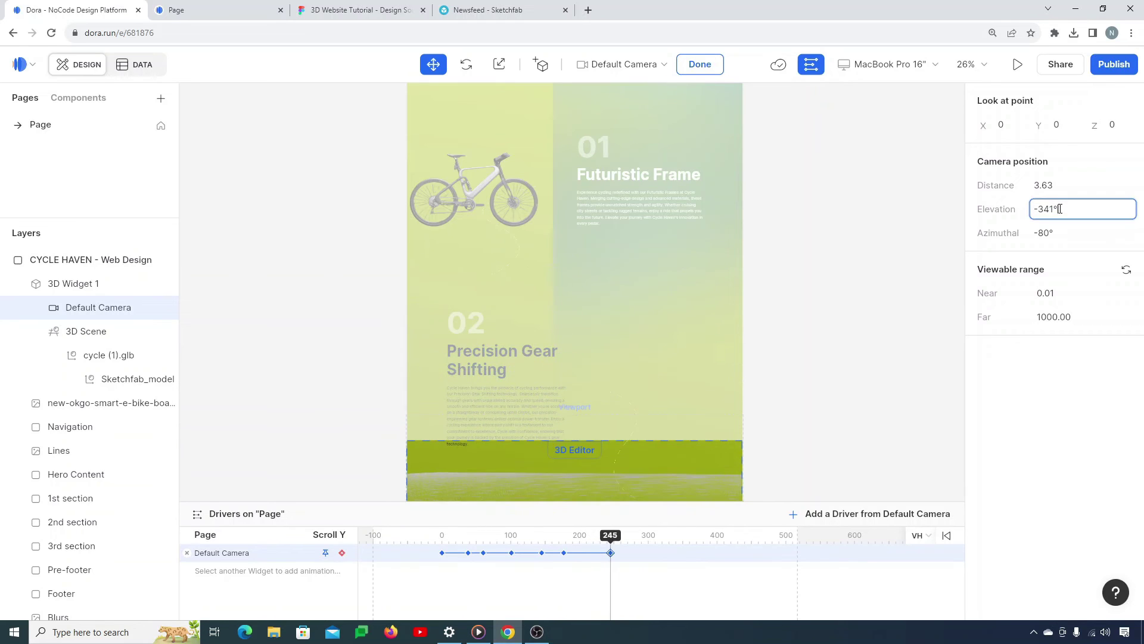
pyautogui.press('BackSpace')
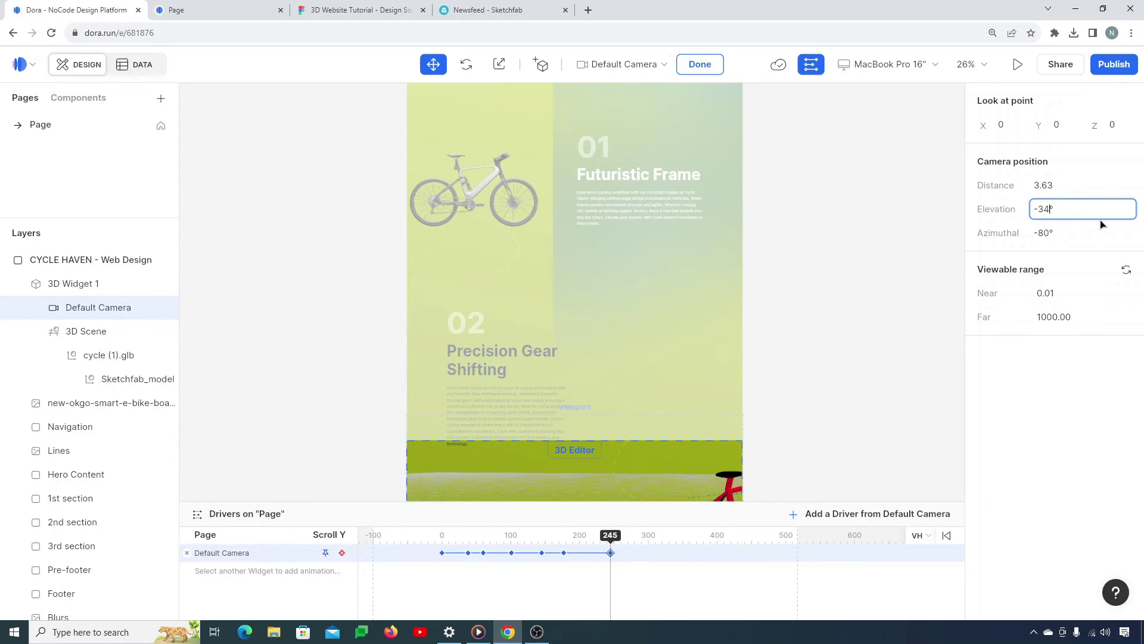
pyautogui.write('3')
pyautogui.click(1044, 235)
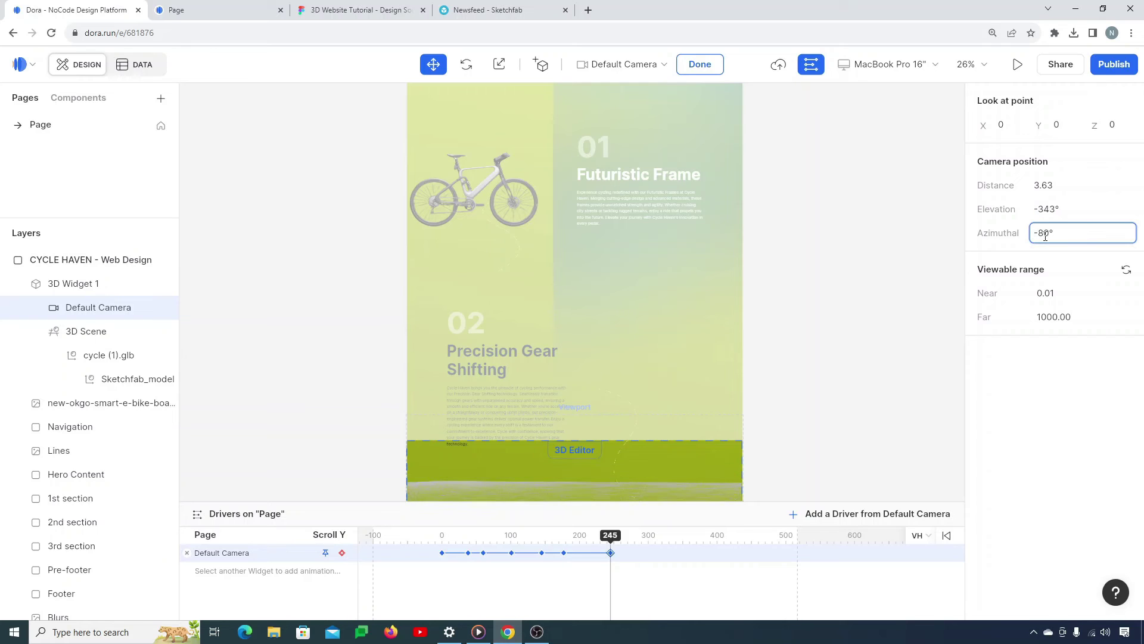
pyautogui.write('30')
pyautogui.click(851, 391)
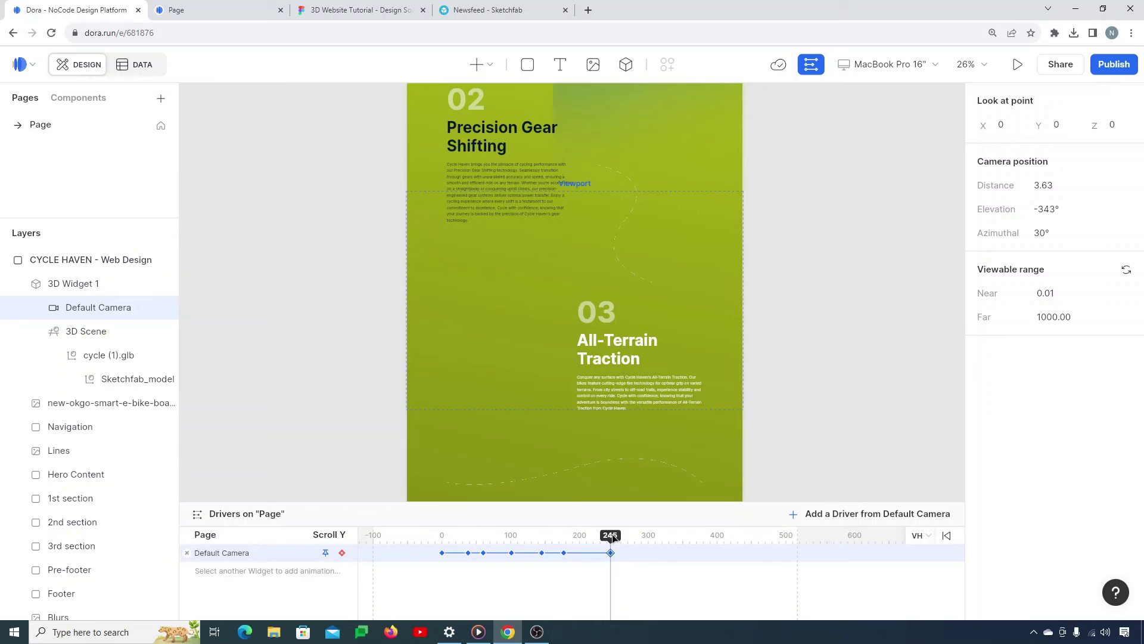
# Add a Default Camera keyframe at scroll position 300 with azimuthal -36°.
pyautogui.moveTo(613, 534); pyautogui.dragTo(648, 541)
pyautogui.click(1045, 232)
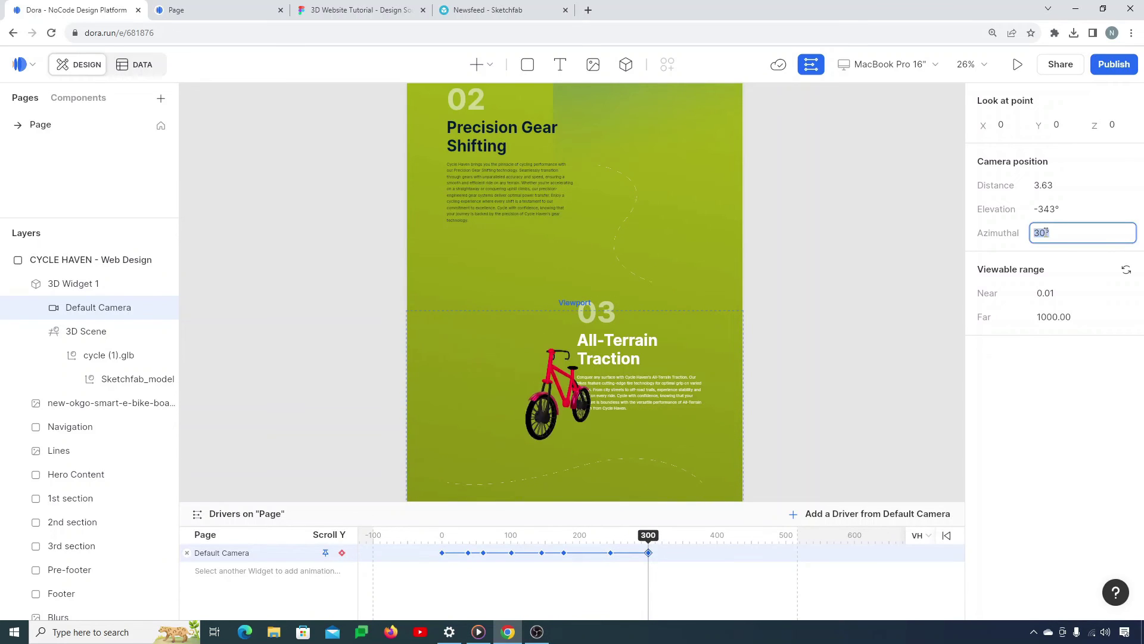
pyautogui.write('-36')
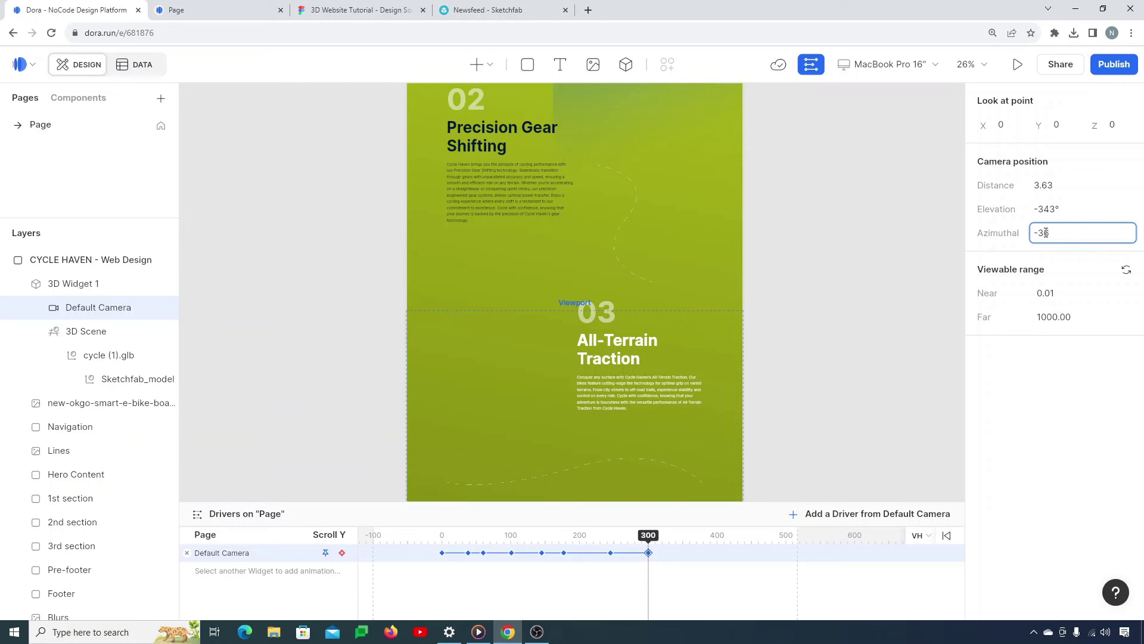
pyautogui.click(796, 369)
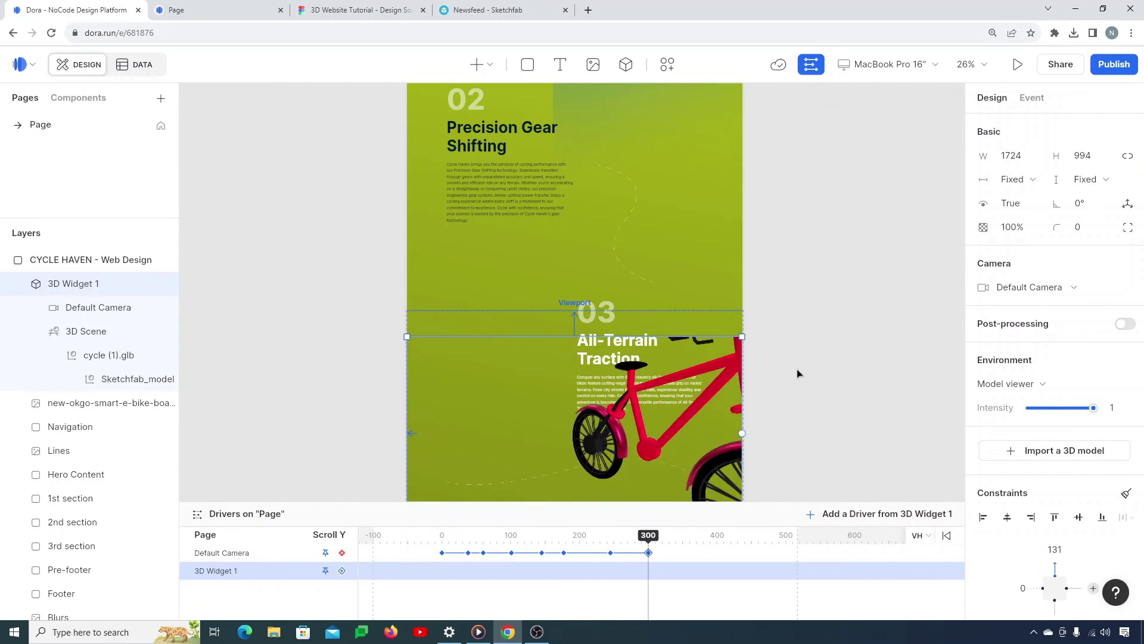
# Add a Default Camera keyframe at scroll position 375 with azimuthal -74°.
pyautogui.doubleClick(580, 383)
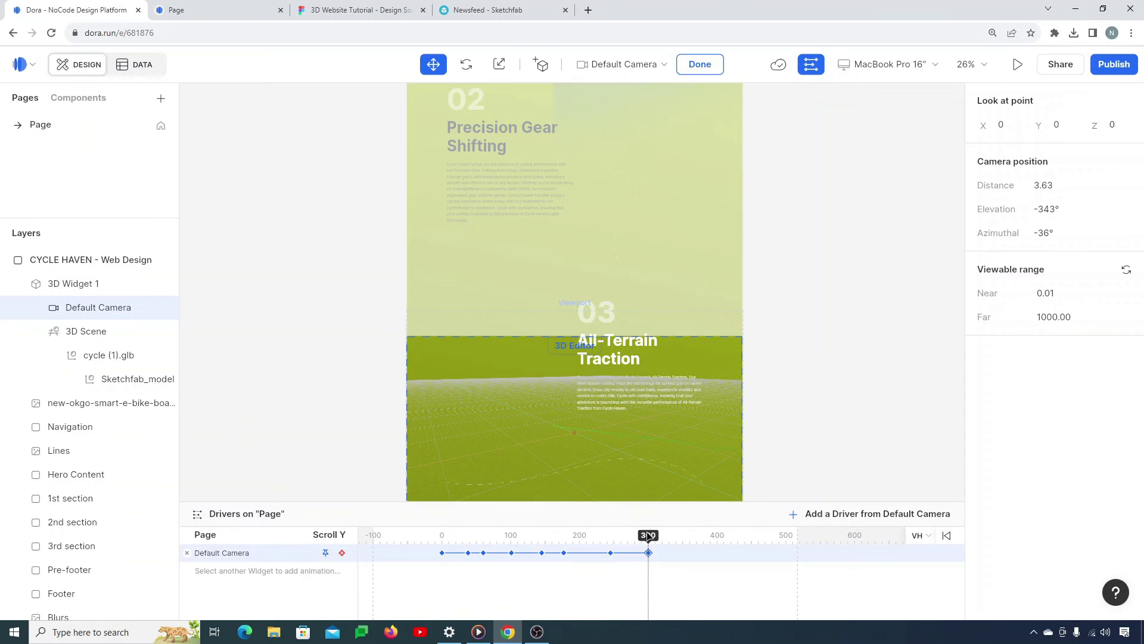
pyautogui.moveTo(649, 537); pyautogui.dragTo(700, 539)
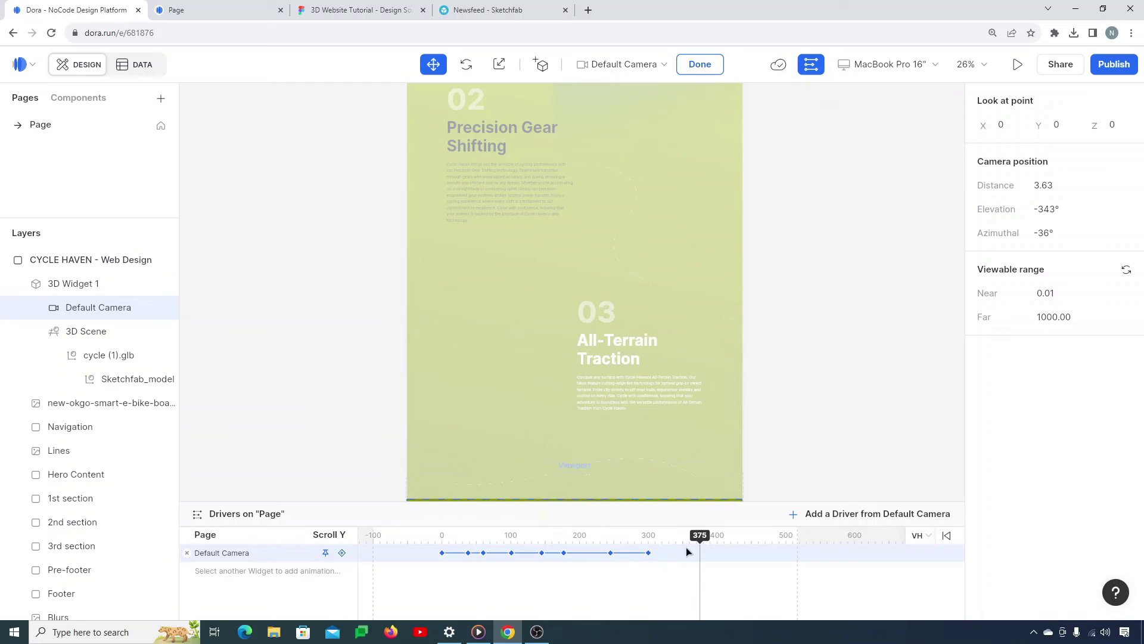
pyautogui.click(1048, 232)
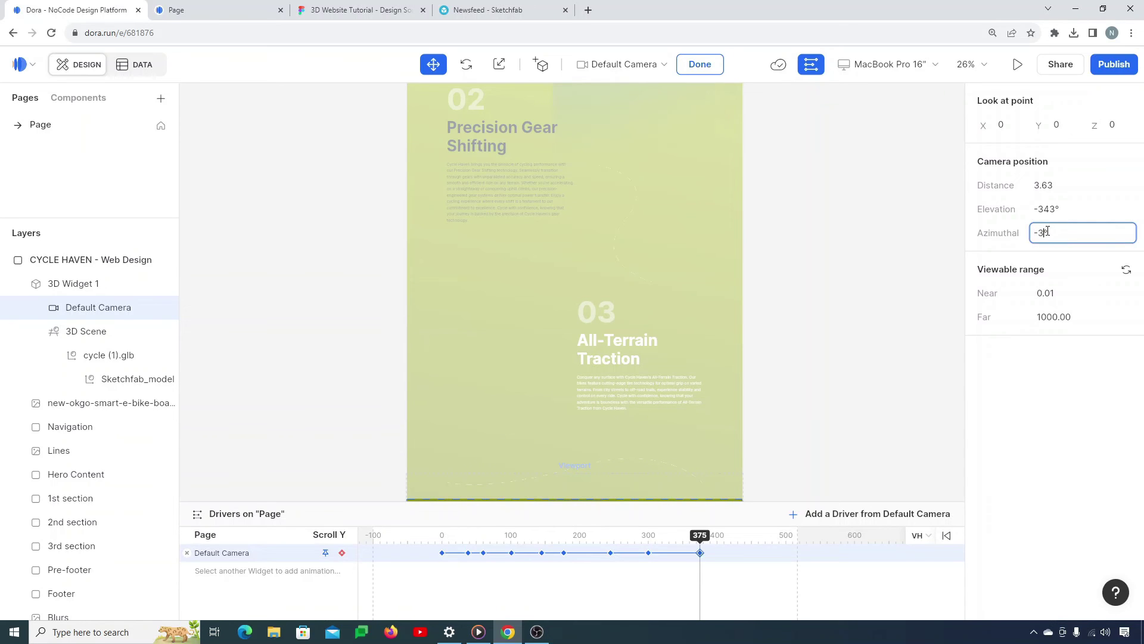
pyautogui.write('74')
pyautogui.press('Return')
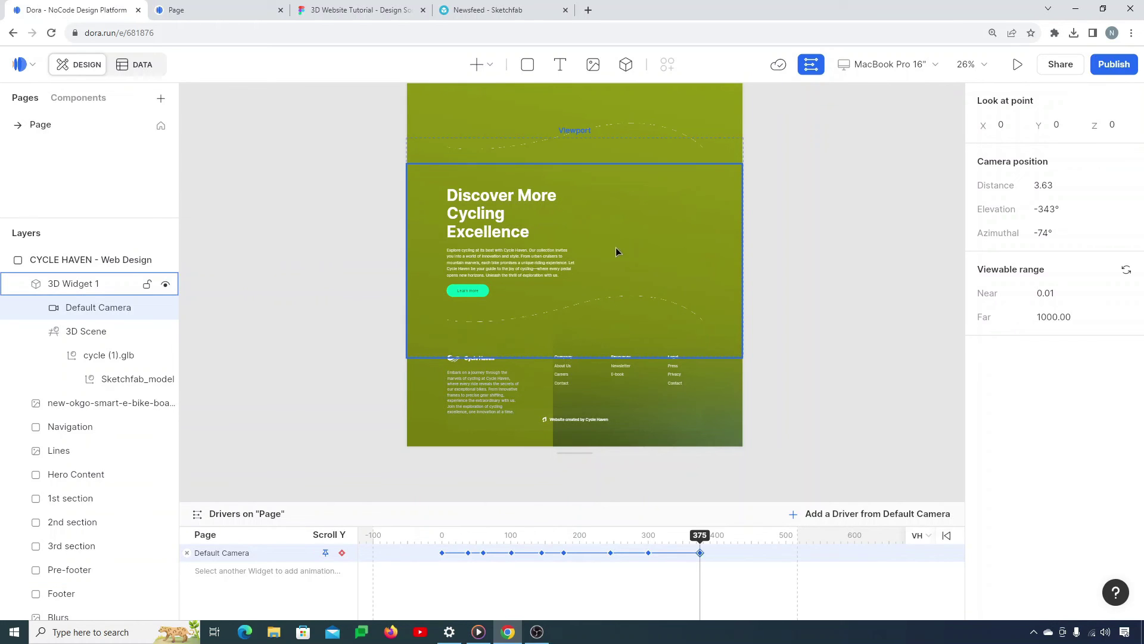
pyautogui.click(851, 267)
# Return to the start of the page, open a fresh preview of the site and close the old preview.
pyautogui.scroll(5, 852, 267)
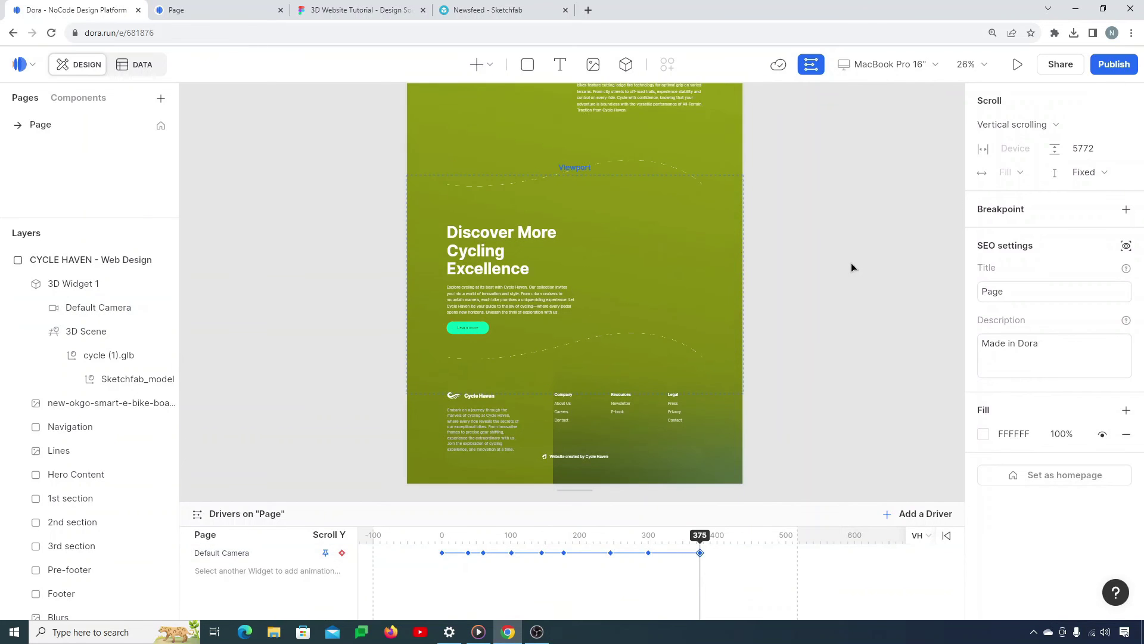
pyautogui.scroll(8, 851, 267)
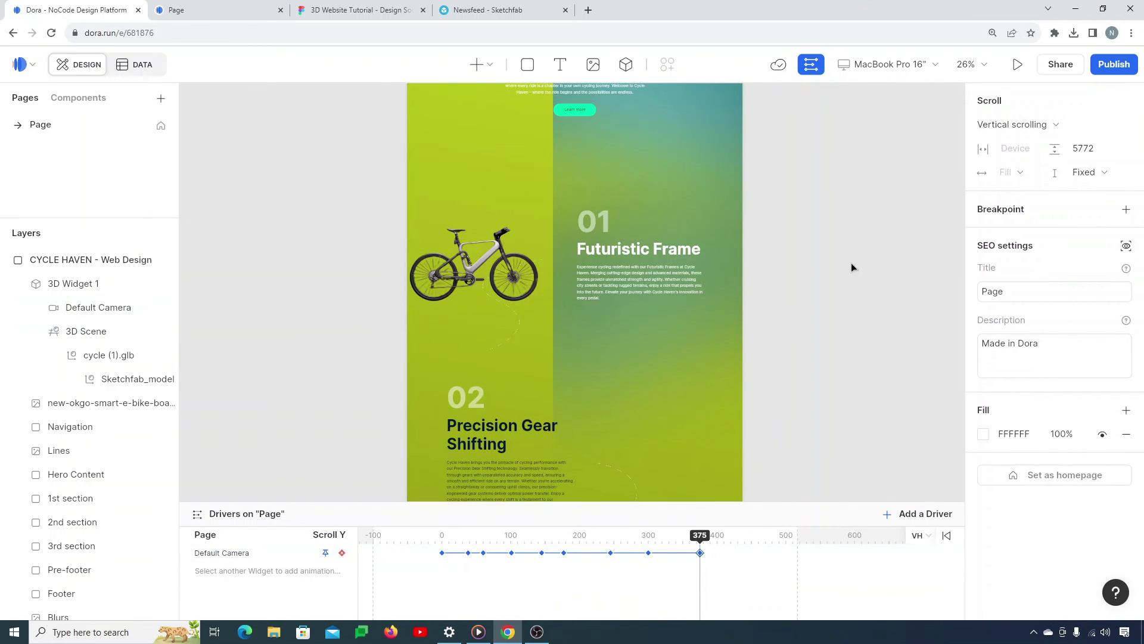
pyautogui.scroll(2, 851, 267)
pyautogui.scroll(3, 851, 267)
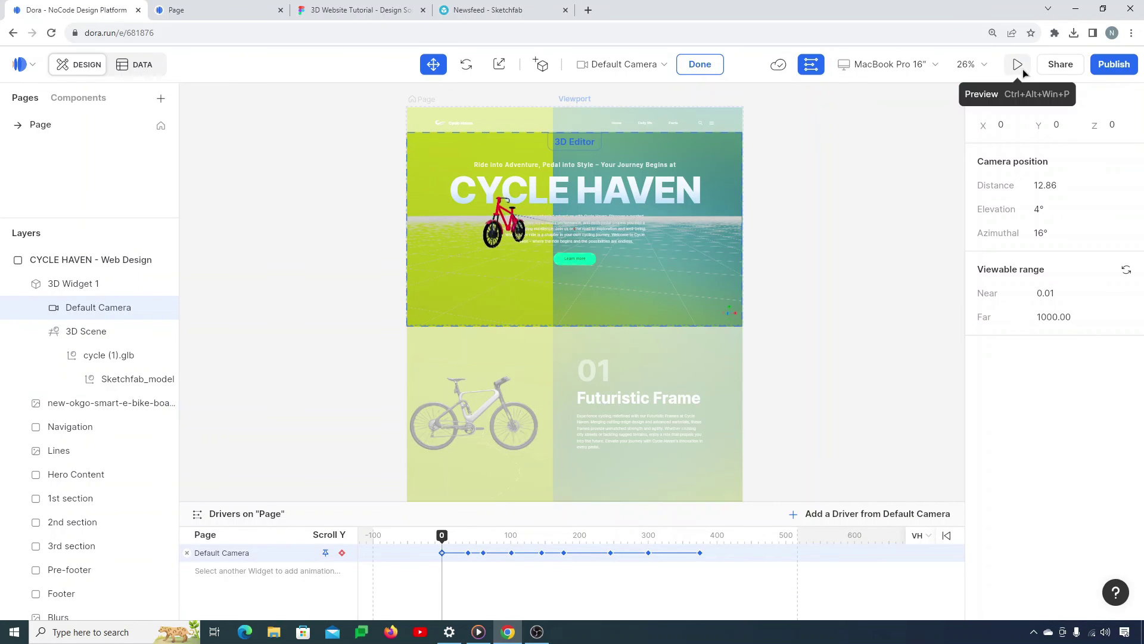
pyautogui.click(1022, 69)
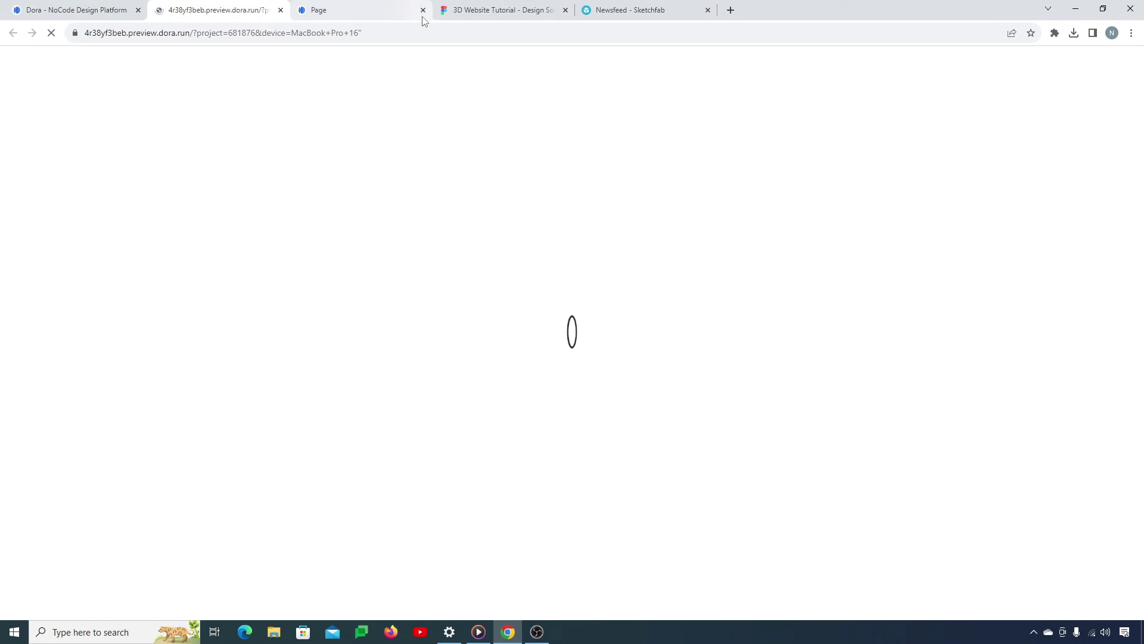
pyautogui.click(423, 10)
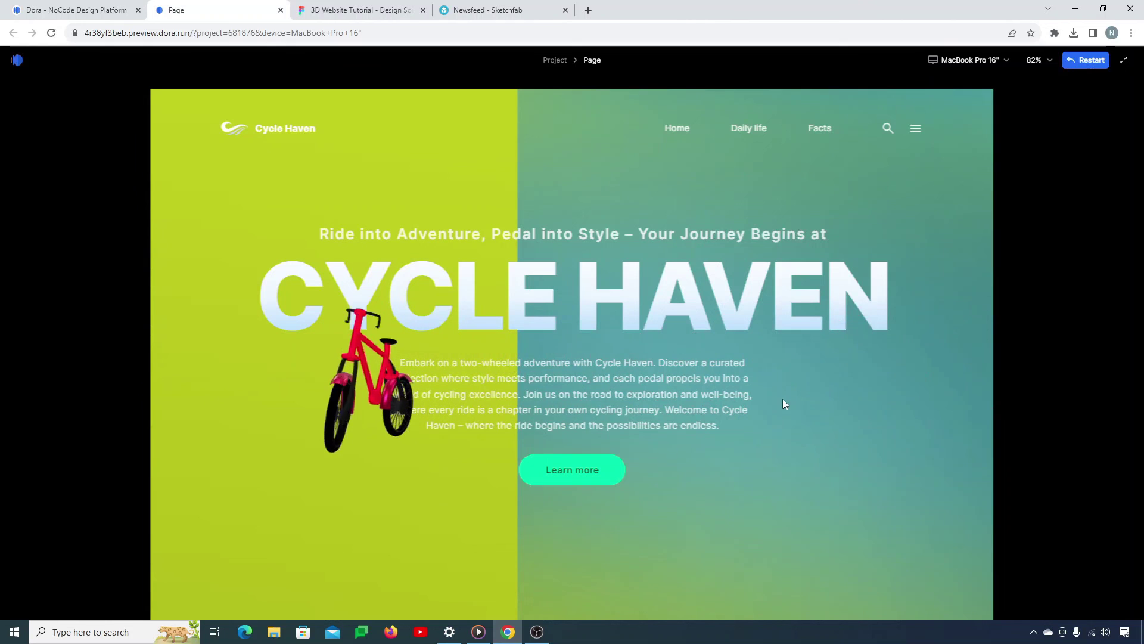
# Examine the bicycle's scroll animation in the preview from the hero section through all sections down to the footer.
pyautogui.scroll(-5, 783, 403)
pyautogui.scroll(-2, 783, 403)
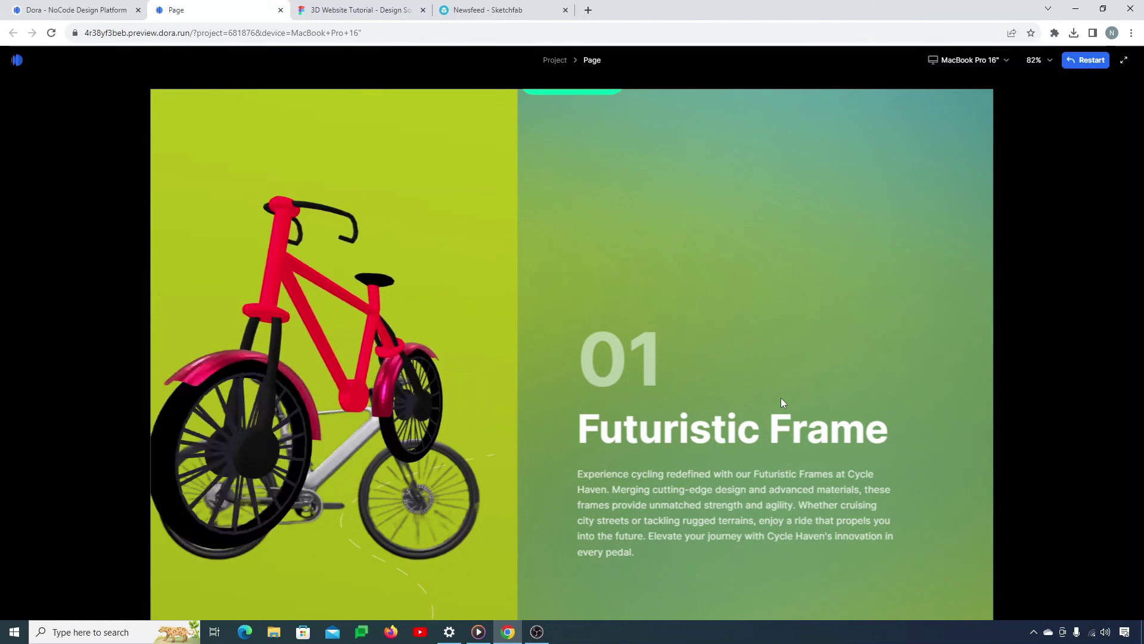
pyautogui.scroll(-1, 782, 399)
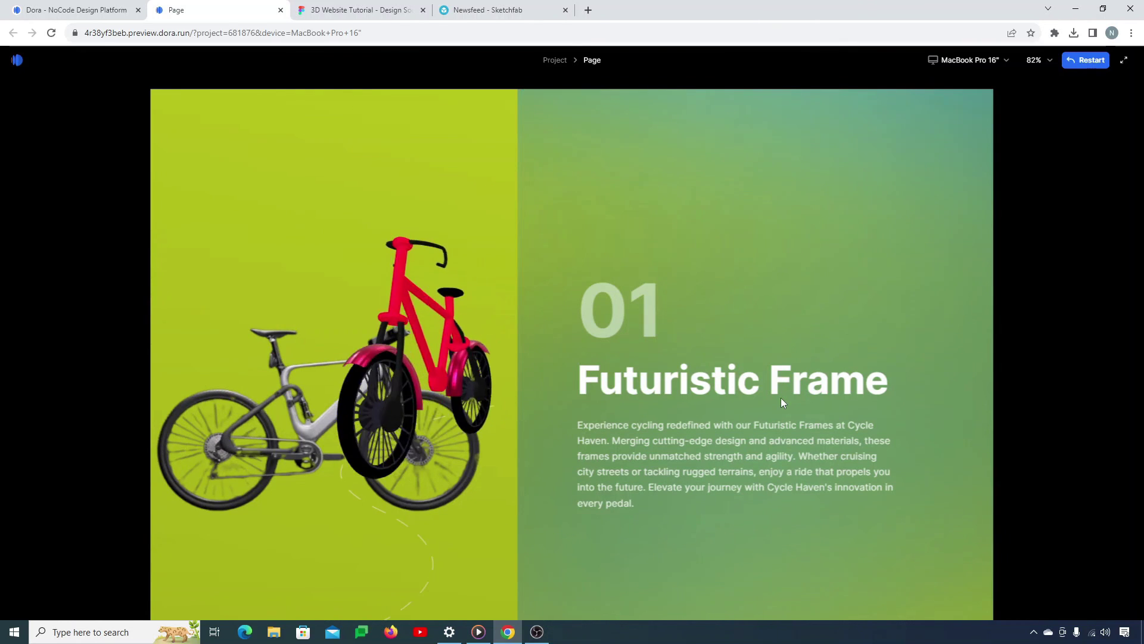
pyautogui.scroll(-3, 782, 403)
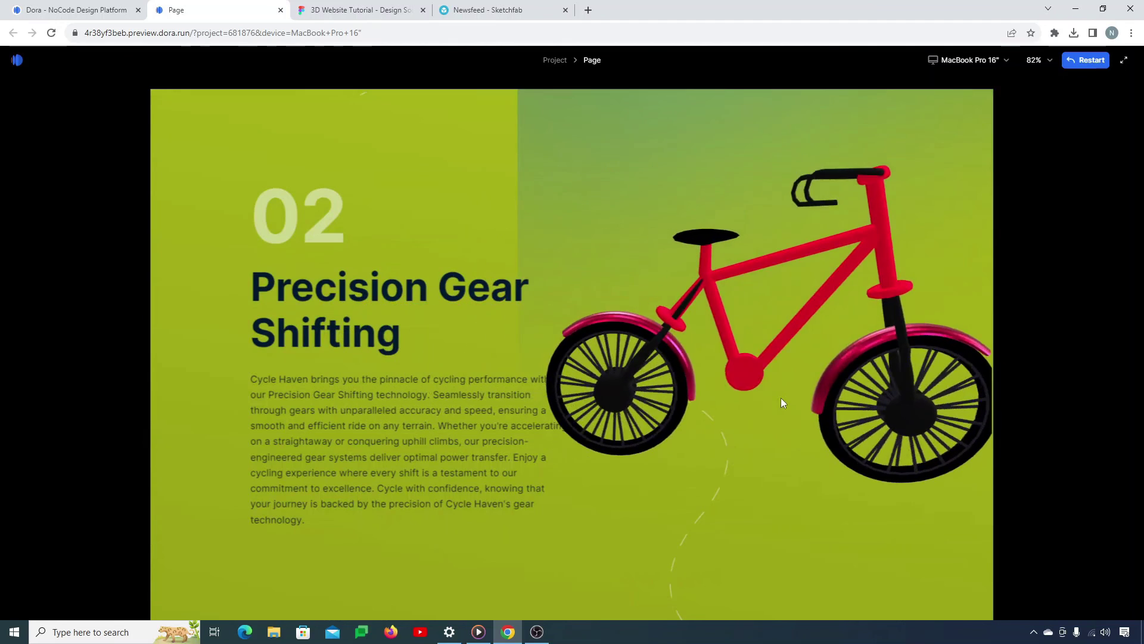
pyautogui.scroll(-3, 783, 403)
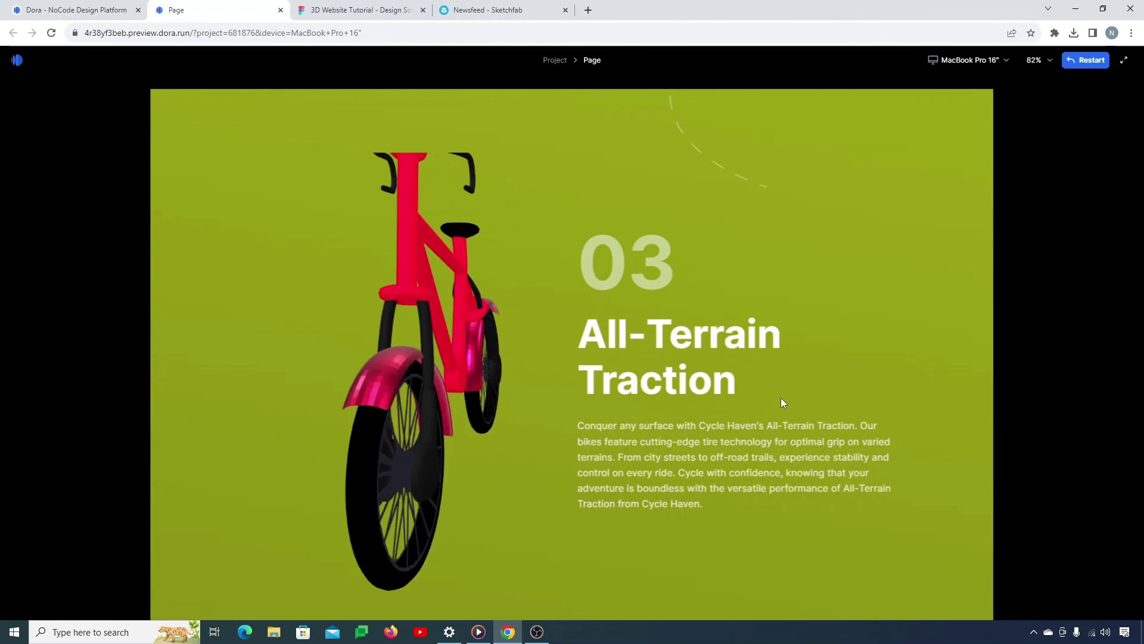
pyautogui.scroll(-5, 782, 402)
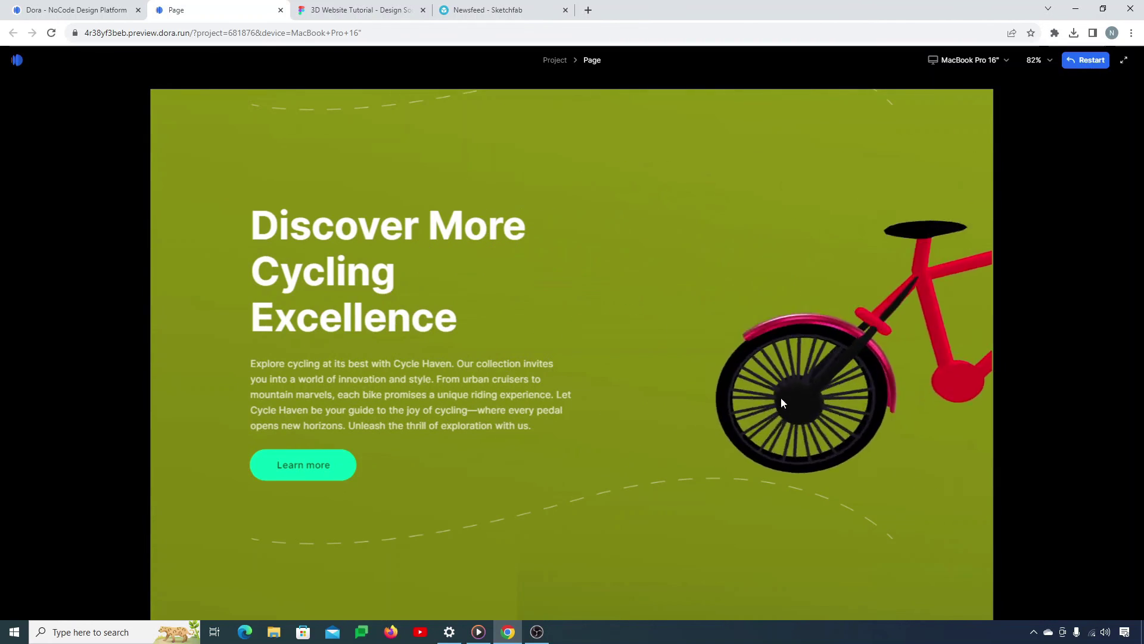
pyautogui.scroll(-3, 783, 403)
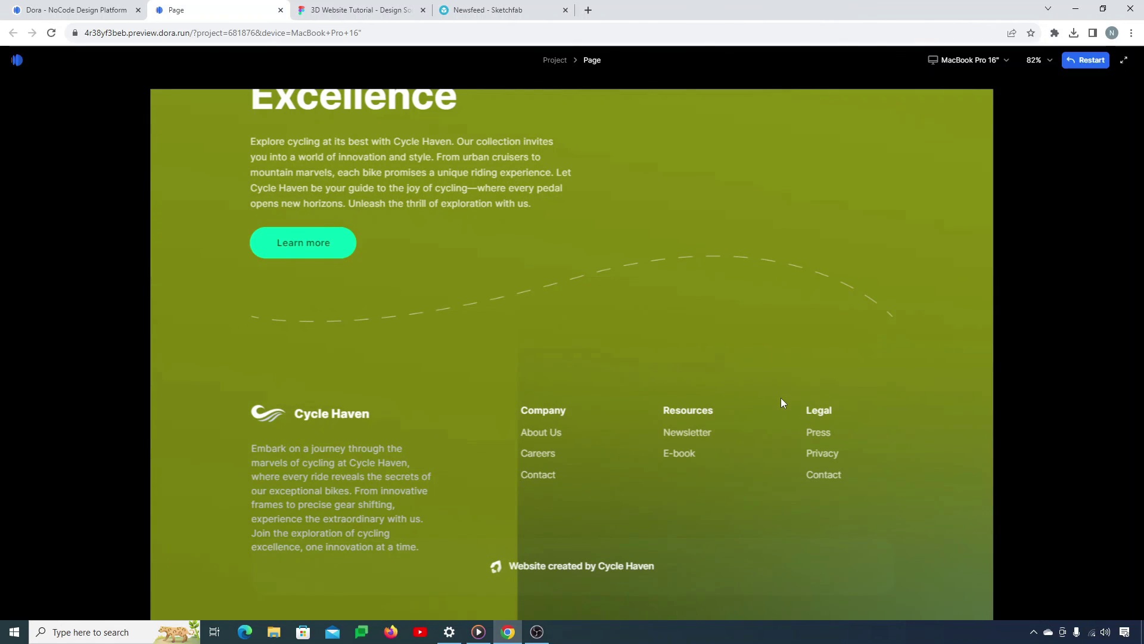
pyautogui.scroll(3, 783, 403)
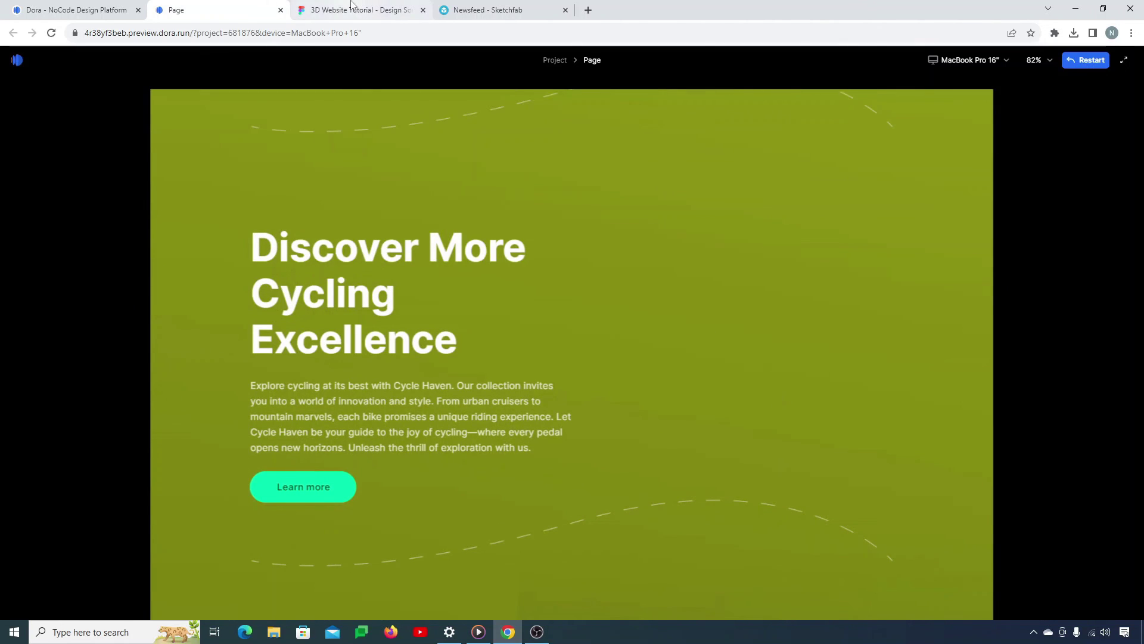